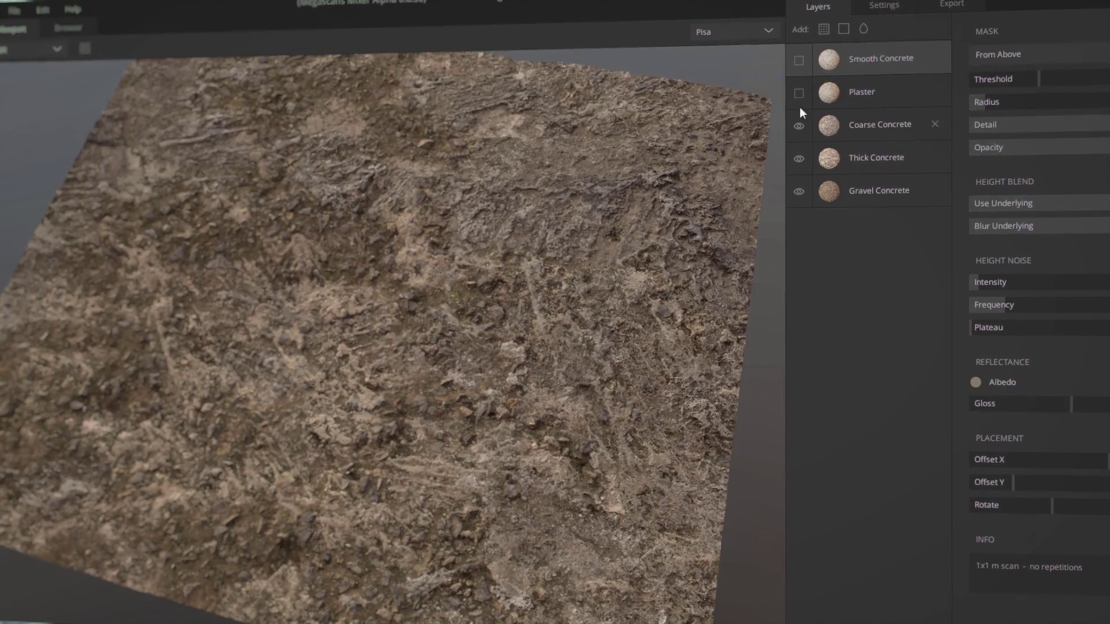
Step: Set the ground size of the concrete project to 4x4 m in the project settings
left_click(868, 7)
left_click(932, 50)
left_click(935, 74)
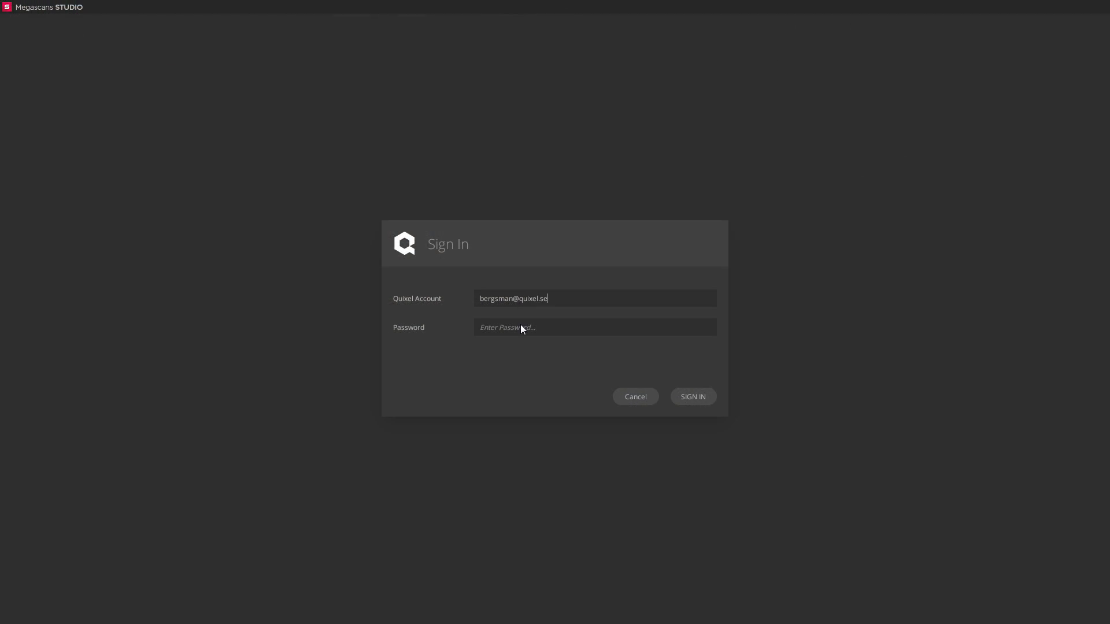
Step: Enter the password for the Quixel account and sign in
left_click(521, 327)
type("*****")
left_click(694, 397)
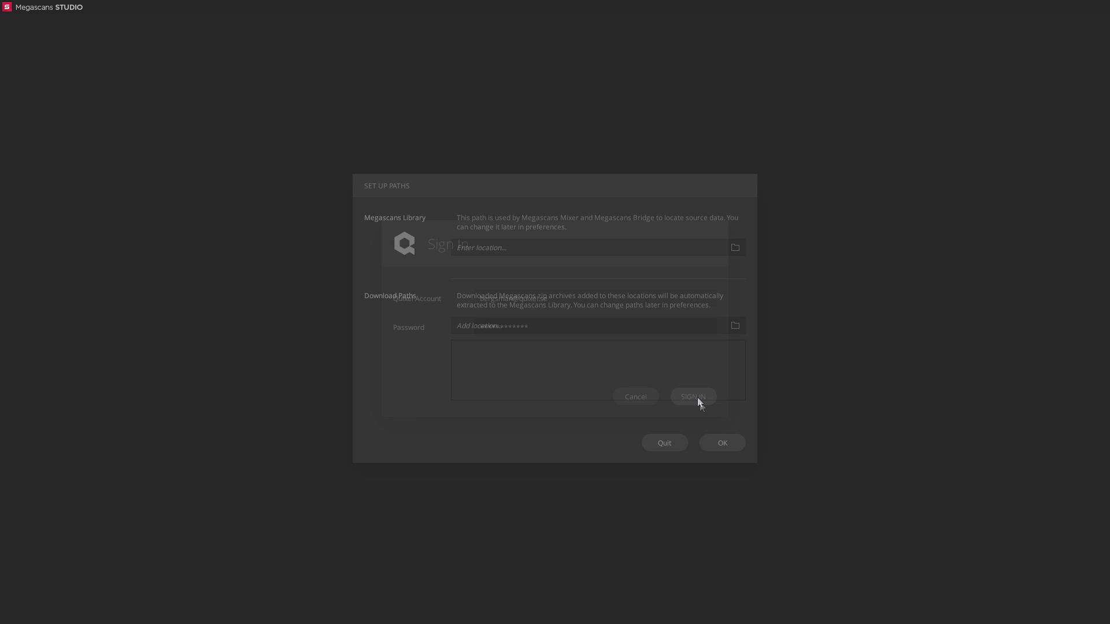
Step: Create a folder named Megascans Repo on the New4TB (E:) drive and use it as the Megascans Library path
left_click(733, 249)
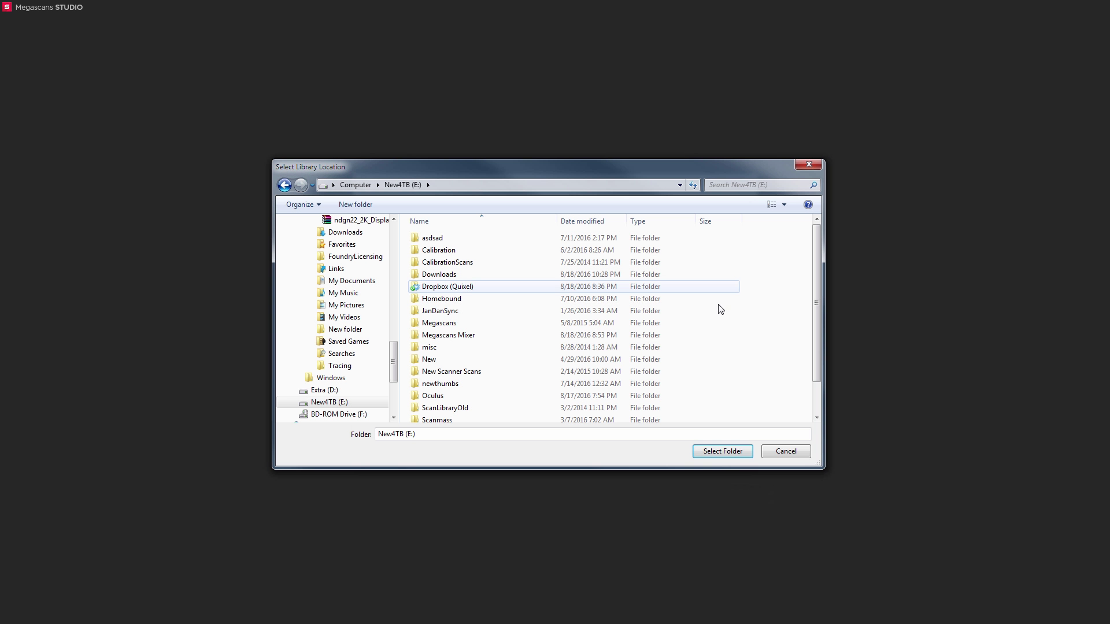
right_click(723, 351)
mouse_move(755, 471)
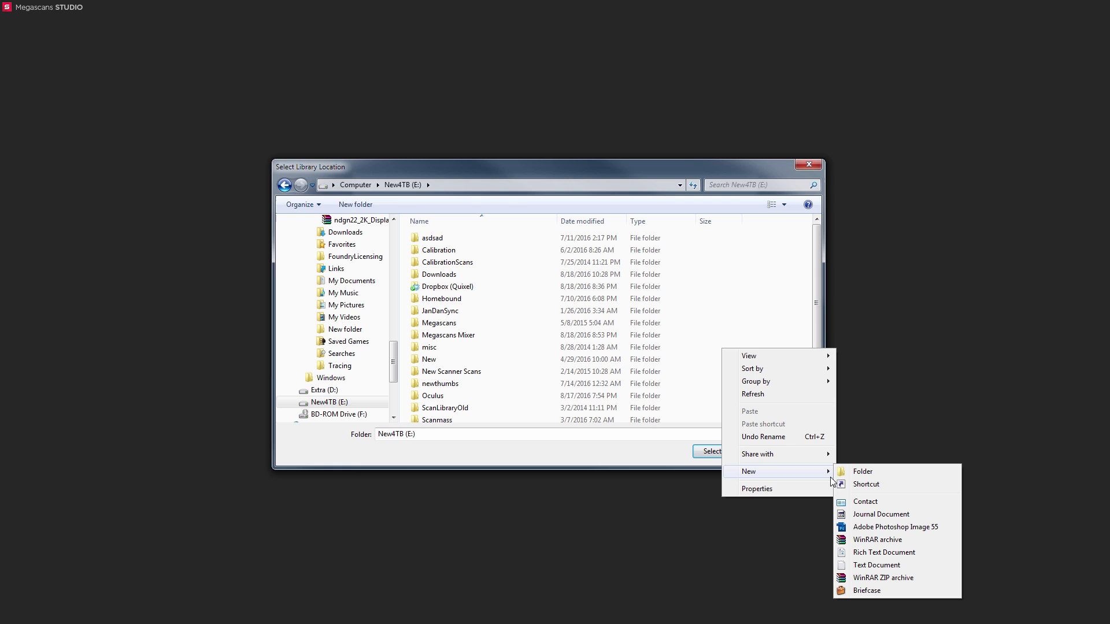
left_click(866, 473)
type("M")
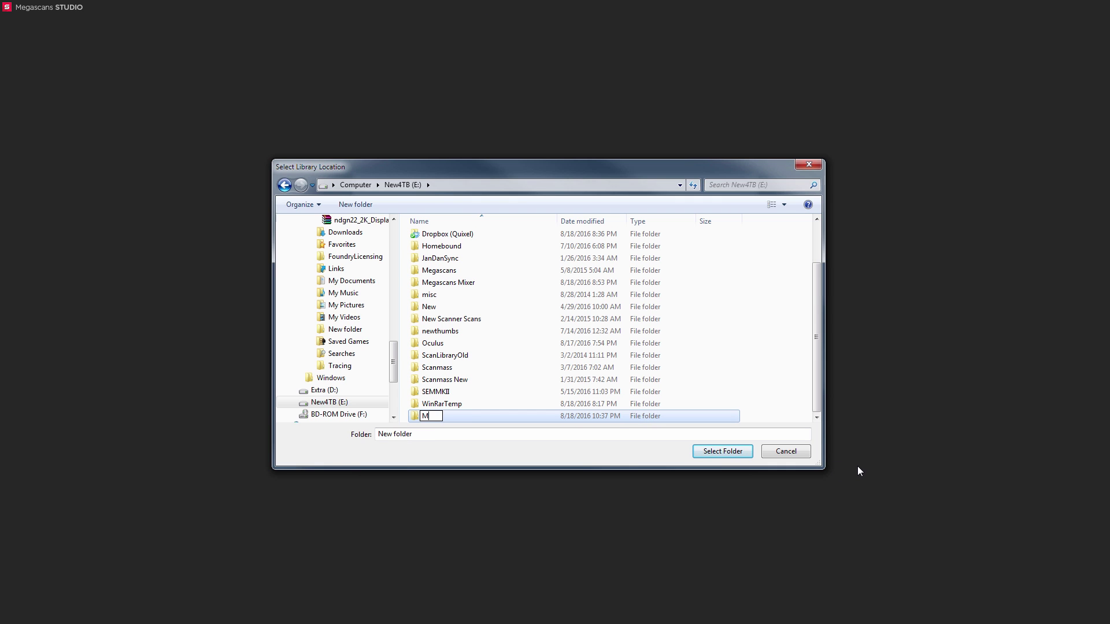
type("egascans Repo")
key("Return")
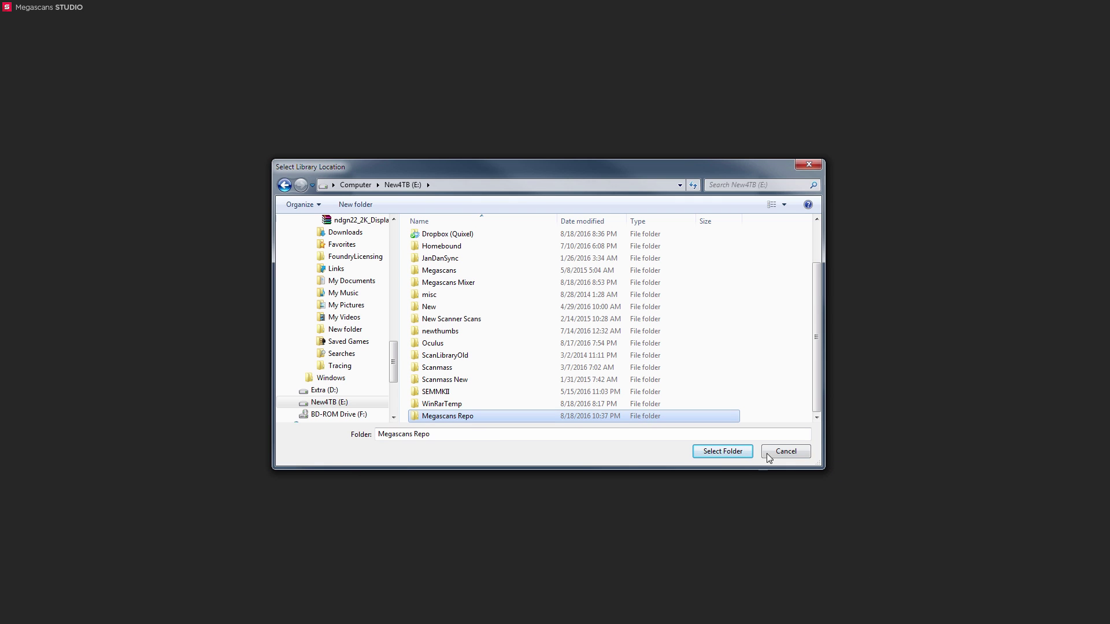
left_click(737, 453)
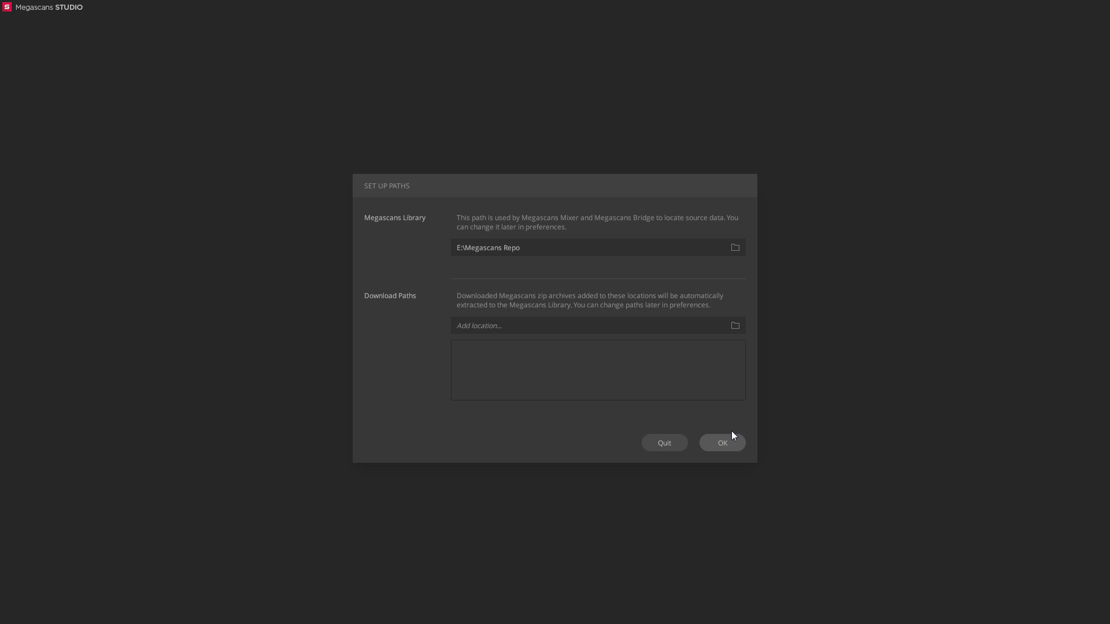
Step: Add the Downloads folder on the E: drive as a download path and accept the path setup
left_click(735, 326)
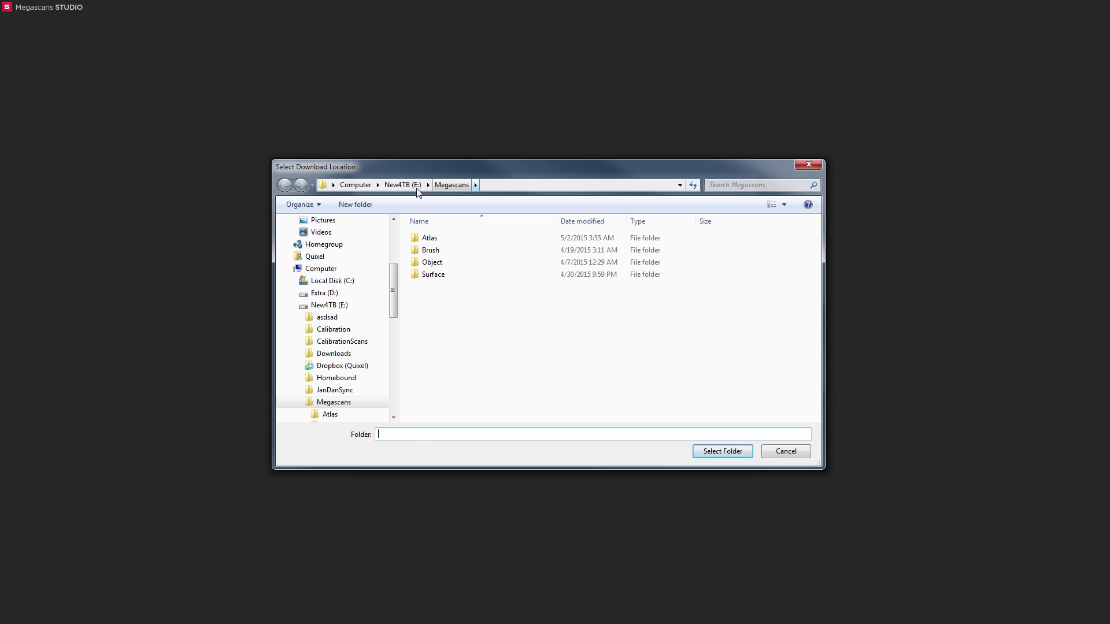
left_click(411, 188)
left_click(450, 275)
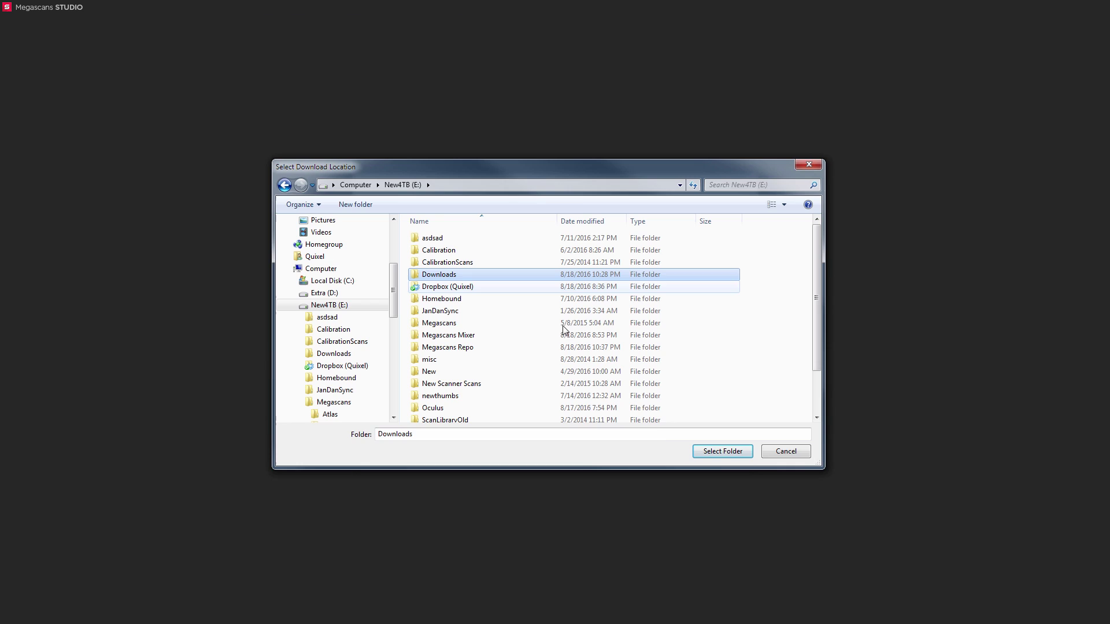
left_click(723, 452)
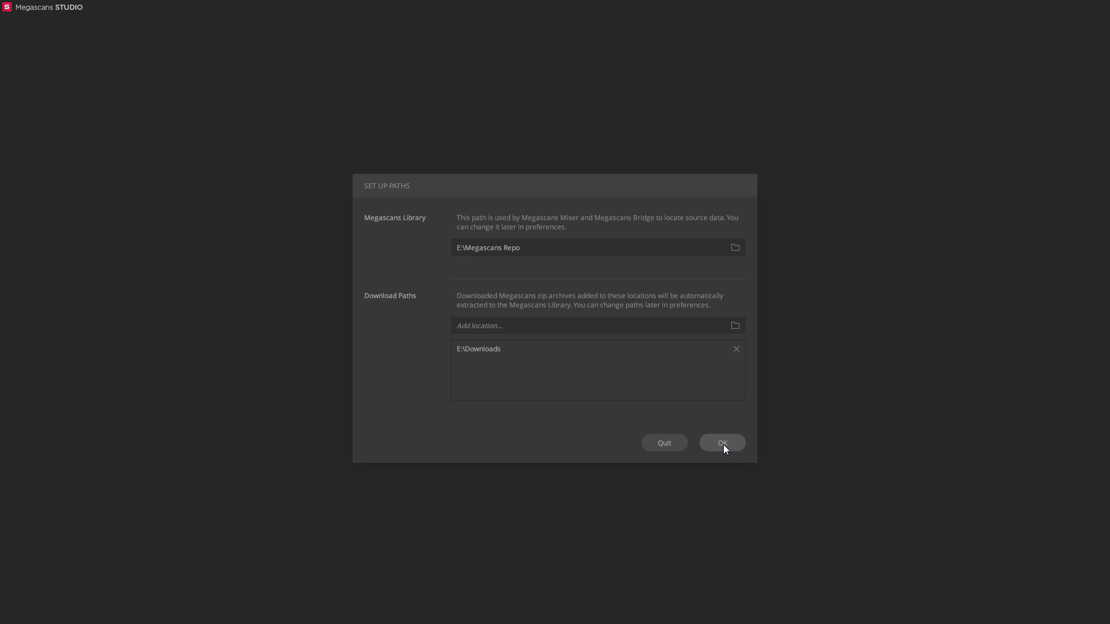
left_click(723, 445)
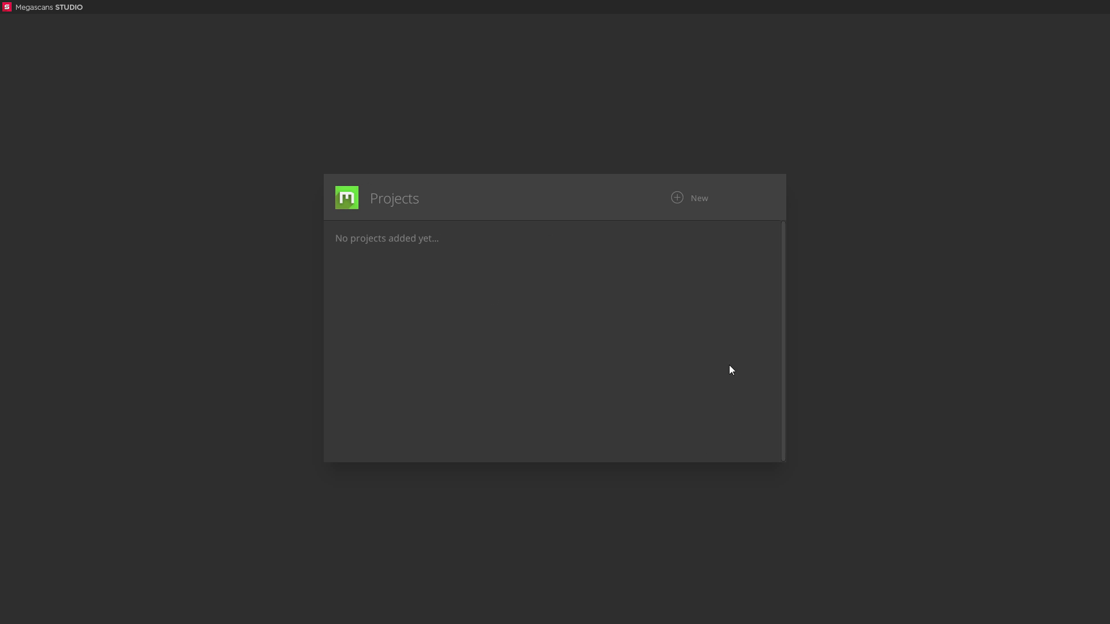
Step: Create a project named Stones and Mud with 2x2 m ground size, 4096 px working resolution and the Metalness workflow
left_click(680, 200)
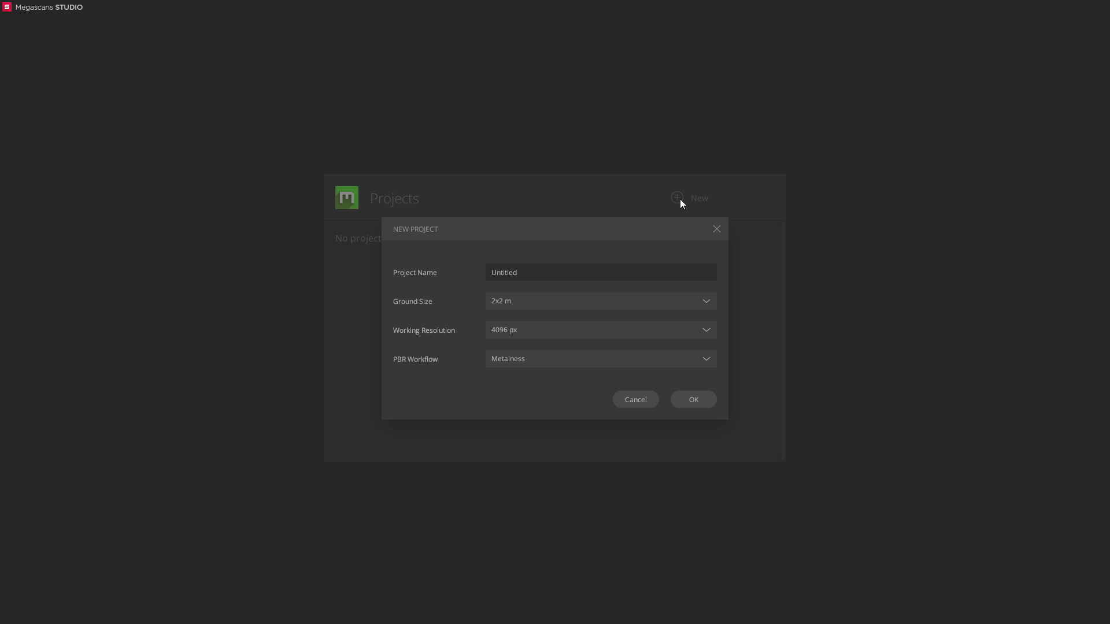
left_click(606, 274)
type("Stones and Mud")
left_click(600, 301)
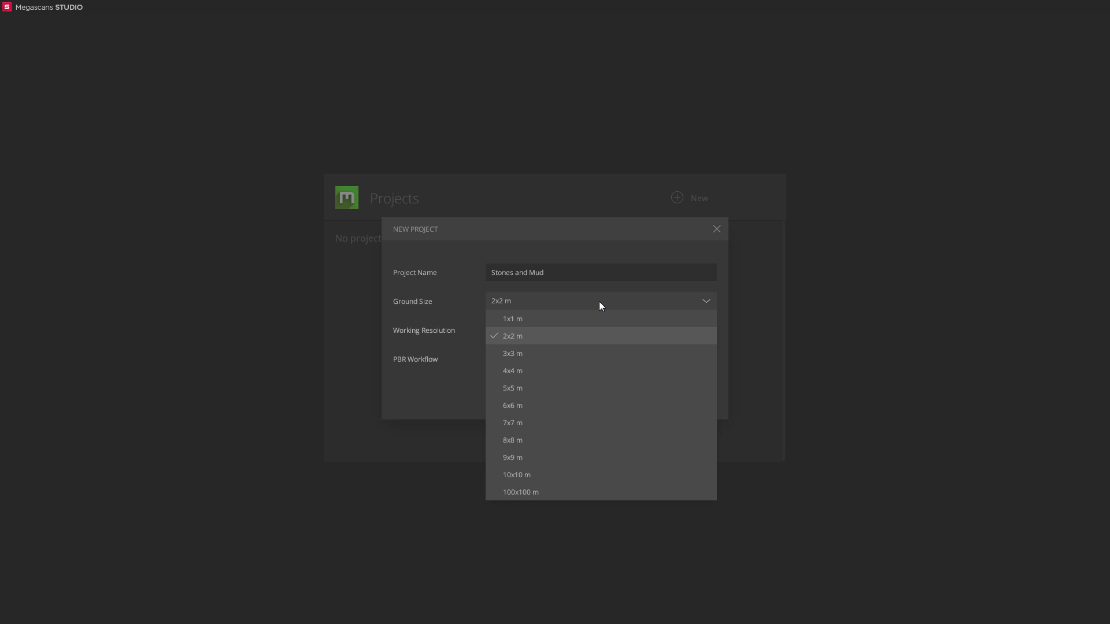
left_click(564, 336)
left_click(564, 335)
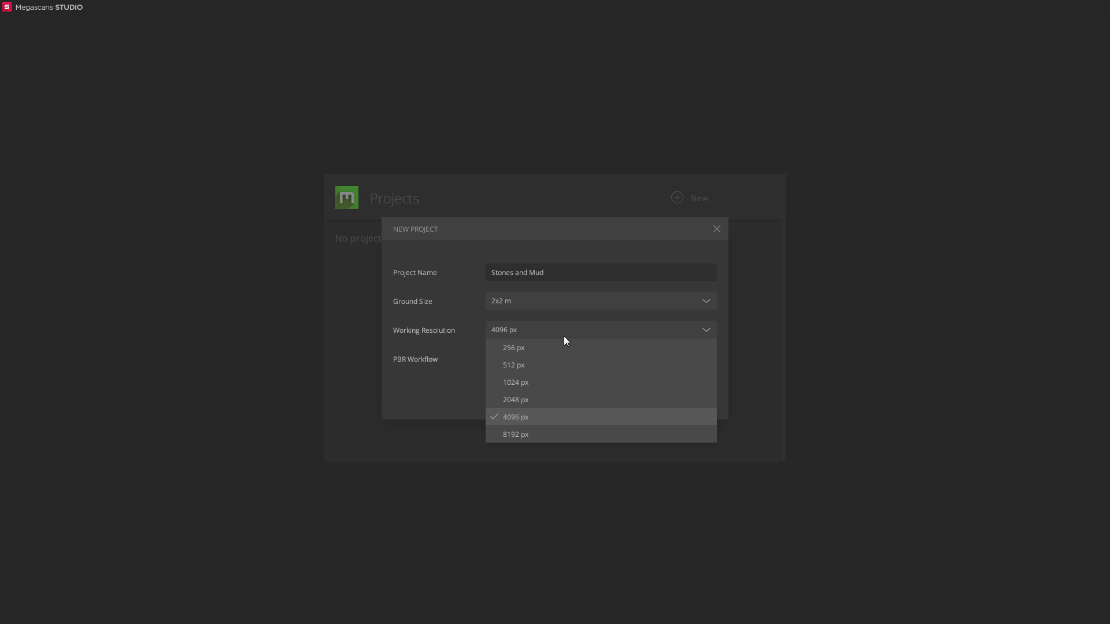
left_click(547, 418)
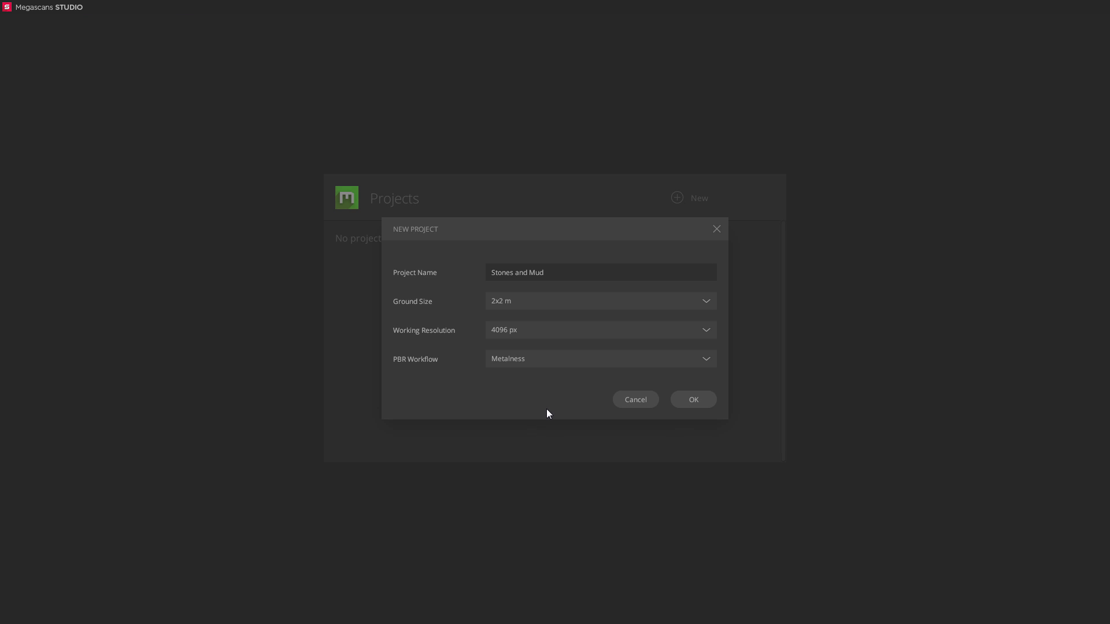
left_click(534, 359)
left_click(532, 395)
left_click(695, 404)
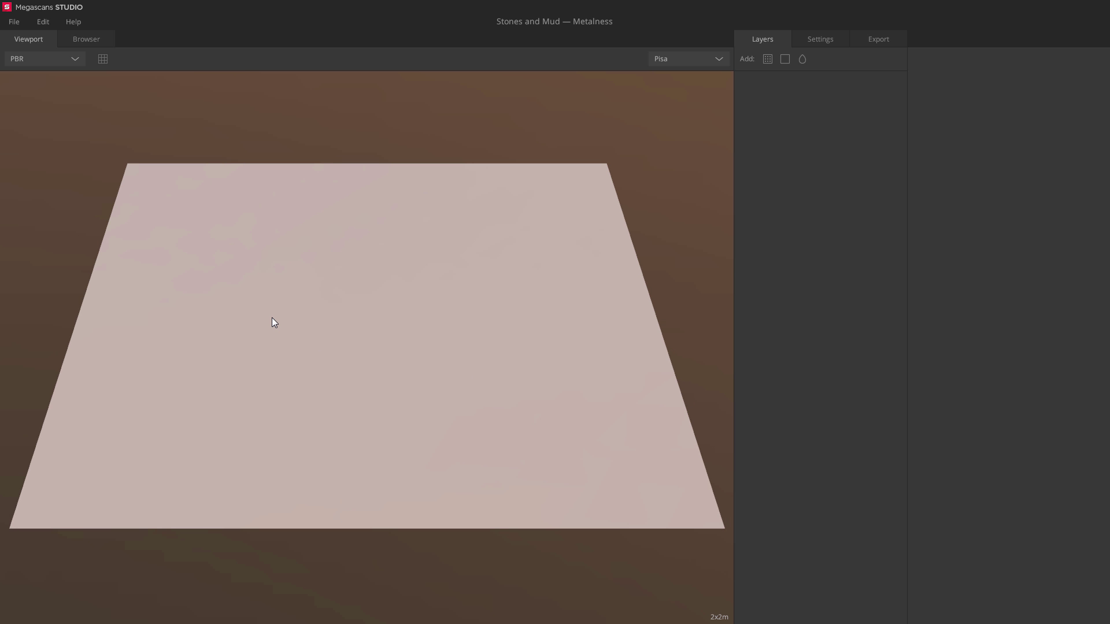
Step: Inspect the project's empty ground plane and open the scan browser
left_click_drag(274, 322, 310, 334)
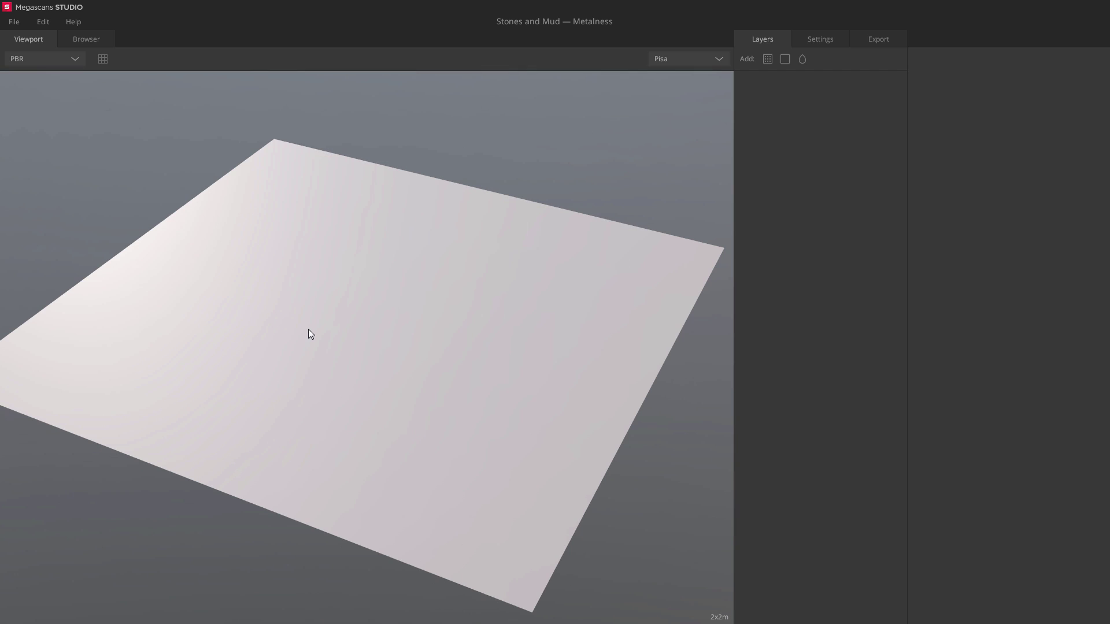
right_click_drag(309, 329, 333, 351)
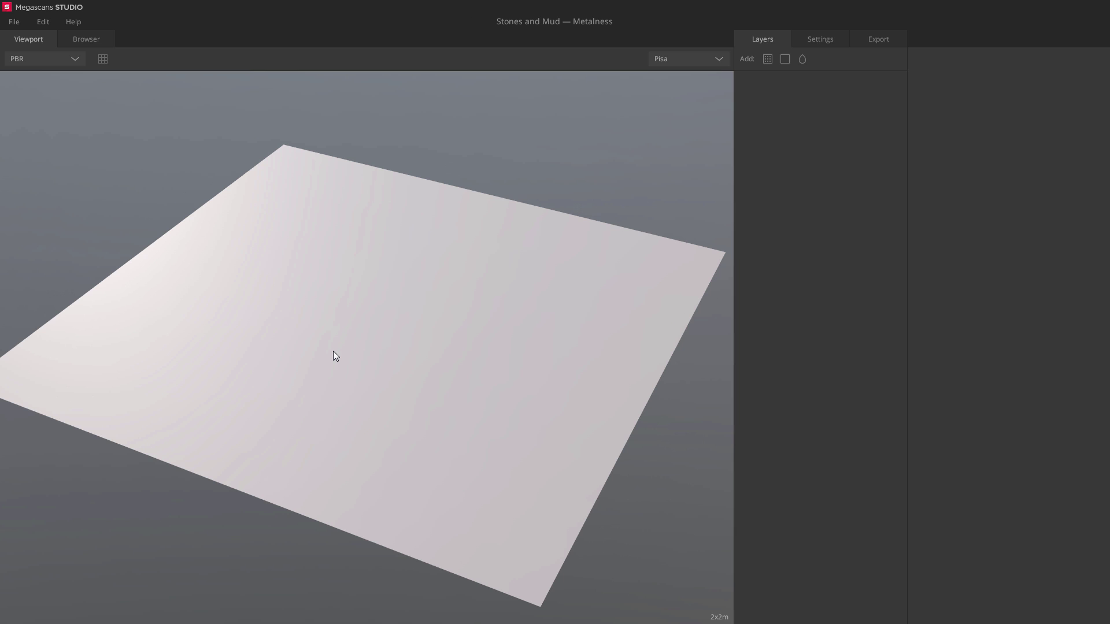
left_click(95, 40)
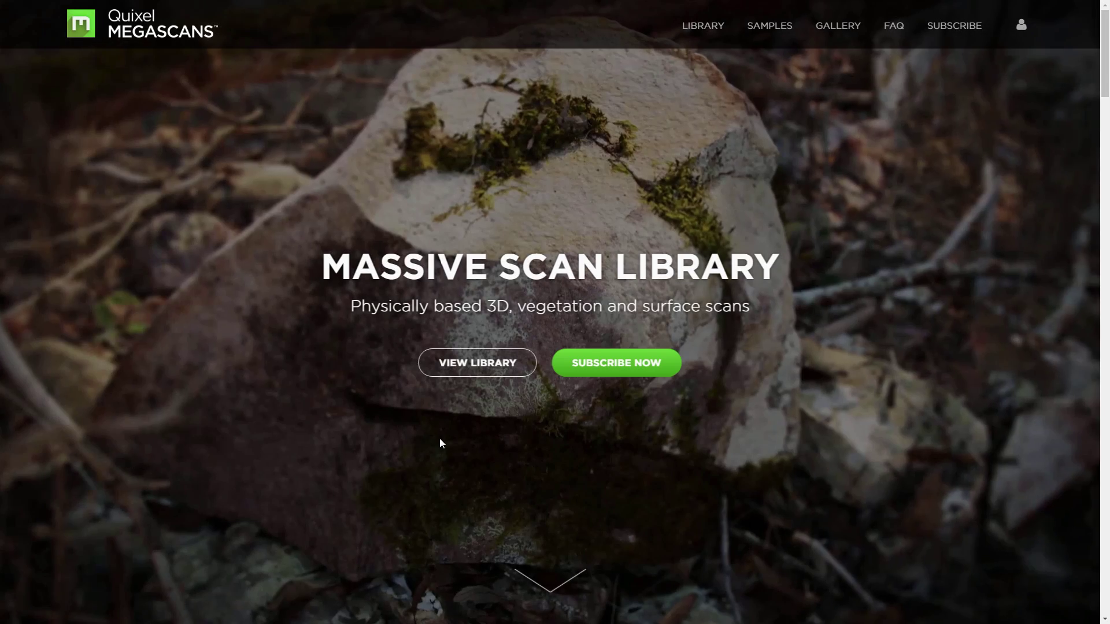
Step: Switch to the Quixel Megascans website, filter the library by Soil and open the Soil Clay scan
left_click(474, 367)
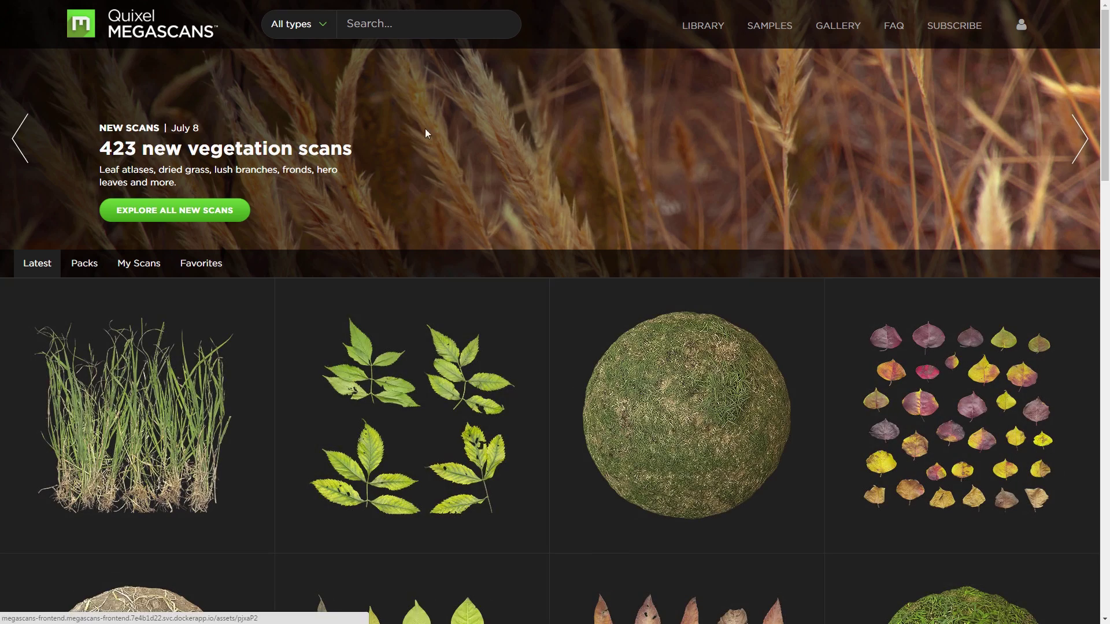
left_click(416, 24)
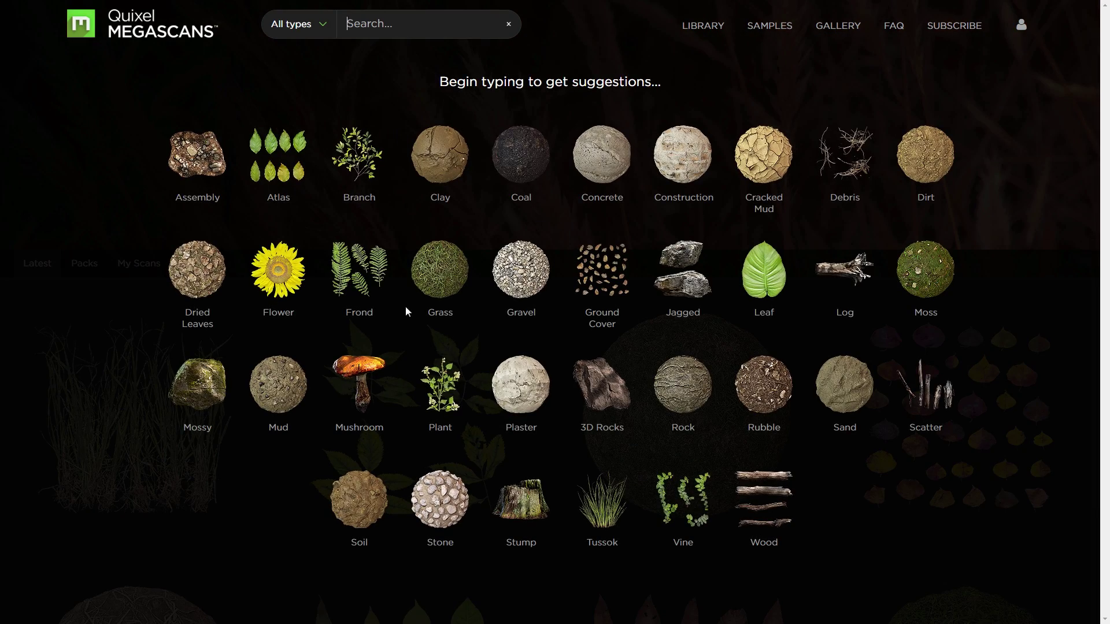
left_click(366, 493)
scroll(393, 438, "down", 15)
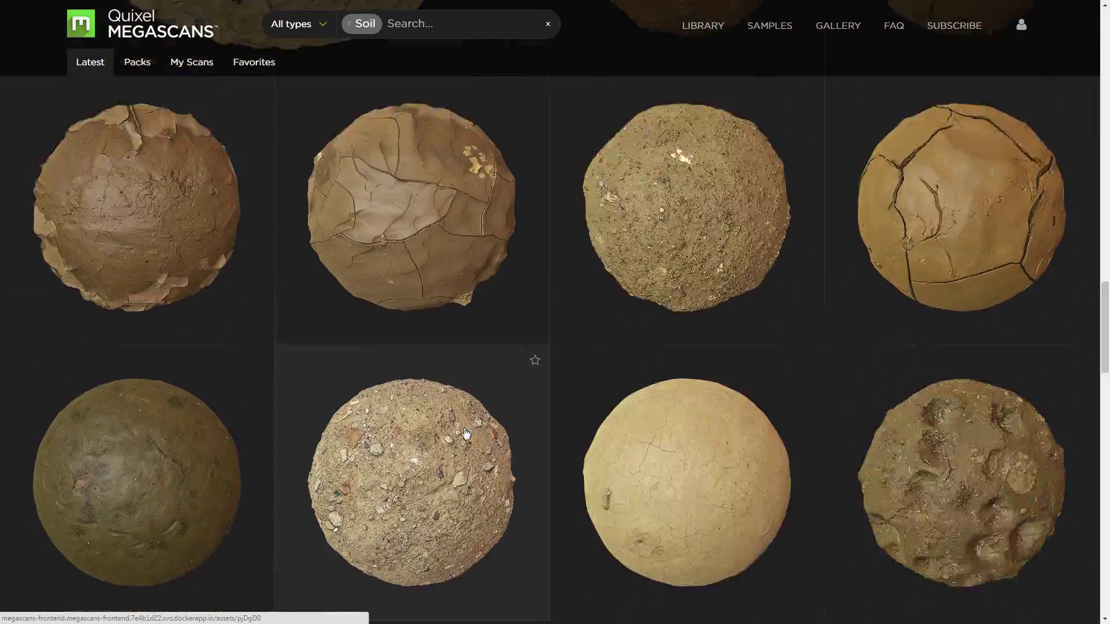
scroll(384, 420, "down", 10)
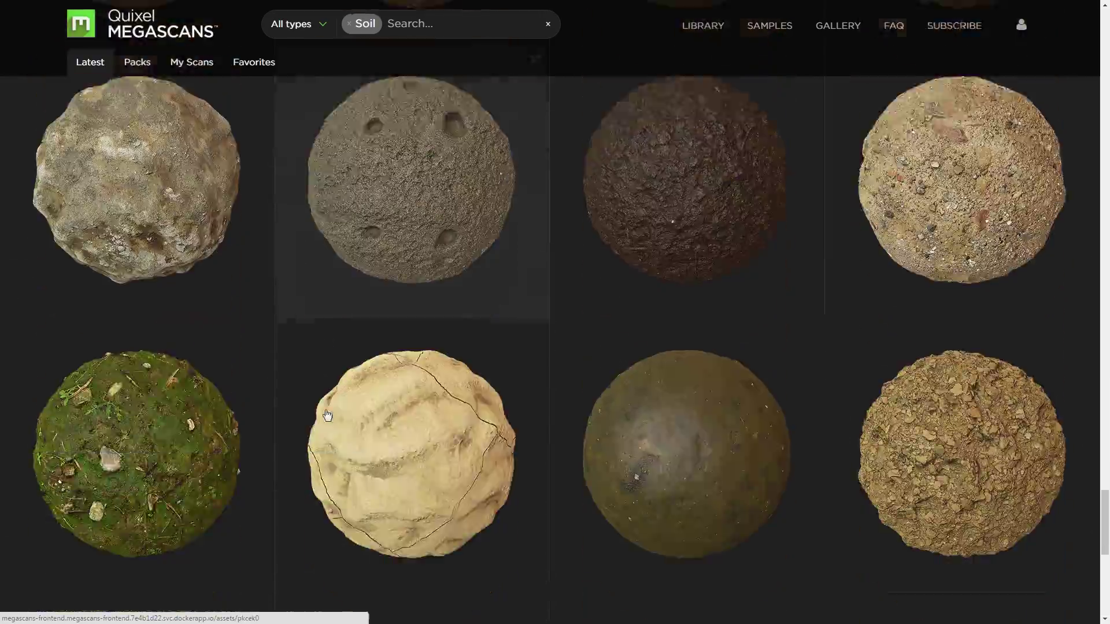
scroll(326, 414, "down", 10)
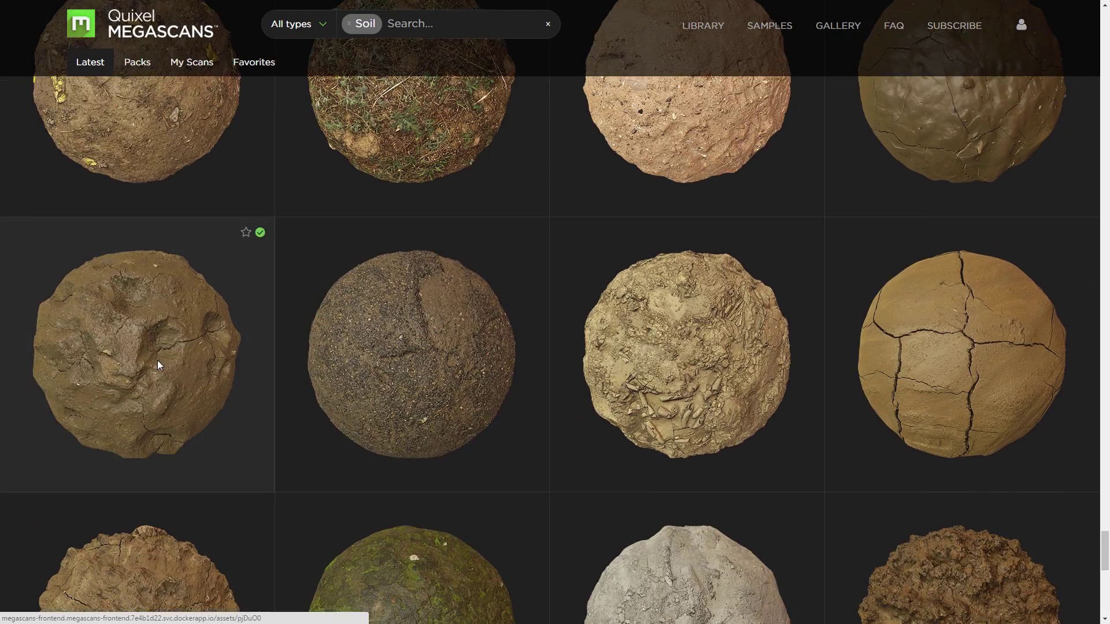
left_click(157, 360)
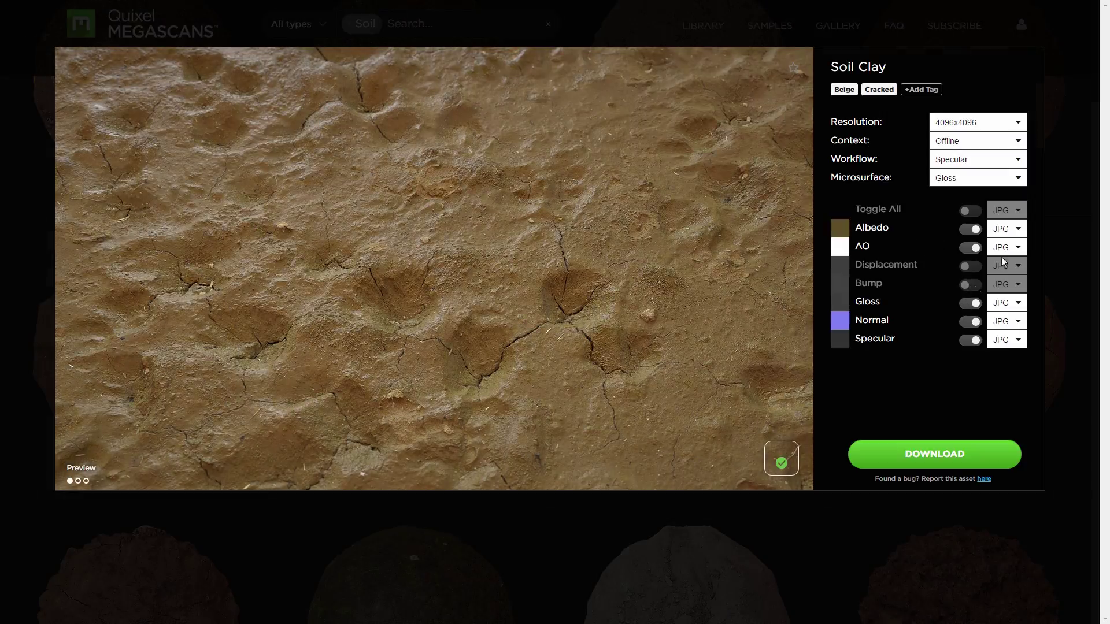
Step: Download the Soil Clay scan at 2048x2048 with Realtime context, Metalness workflow, Roughness microsurface and all texture maps enabled
left_click(970, 127)
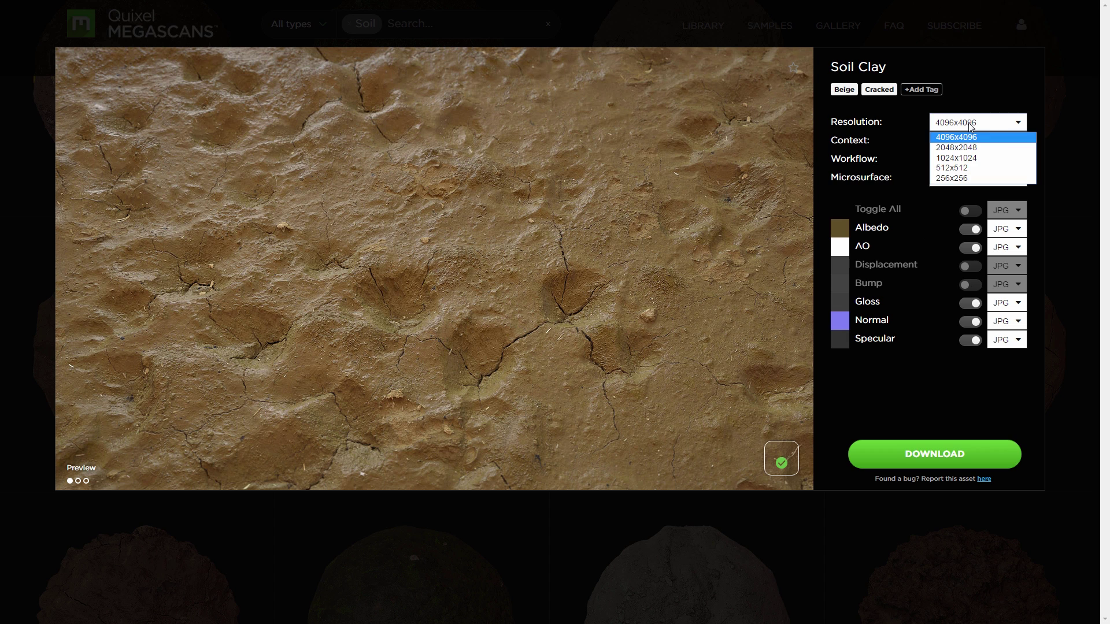
left_click(963, 147)
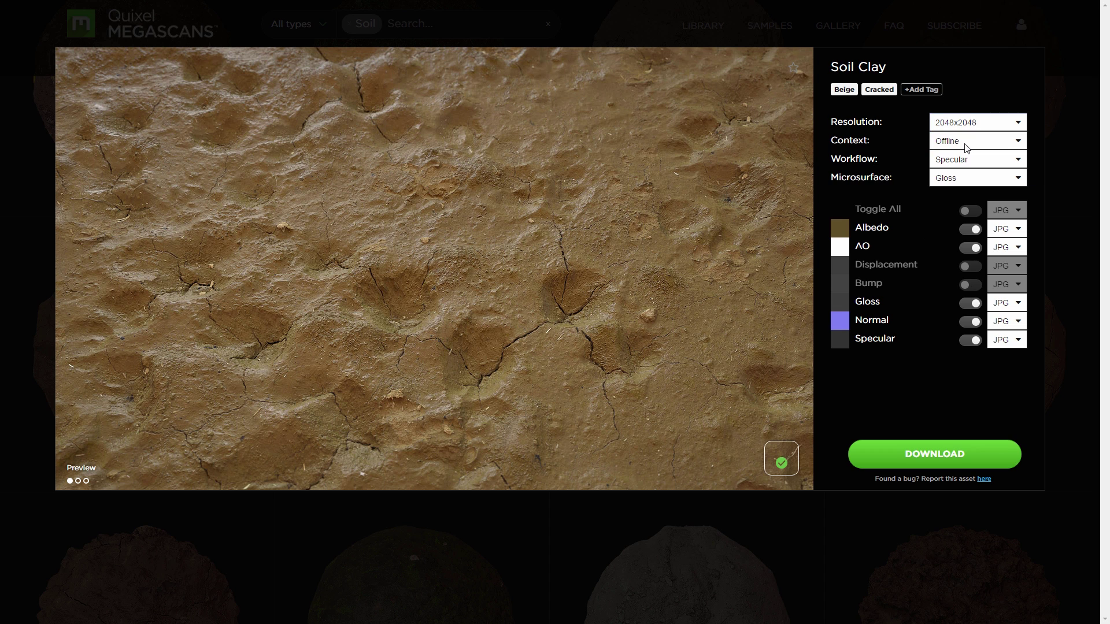
left_click(956, 141)
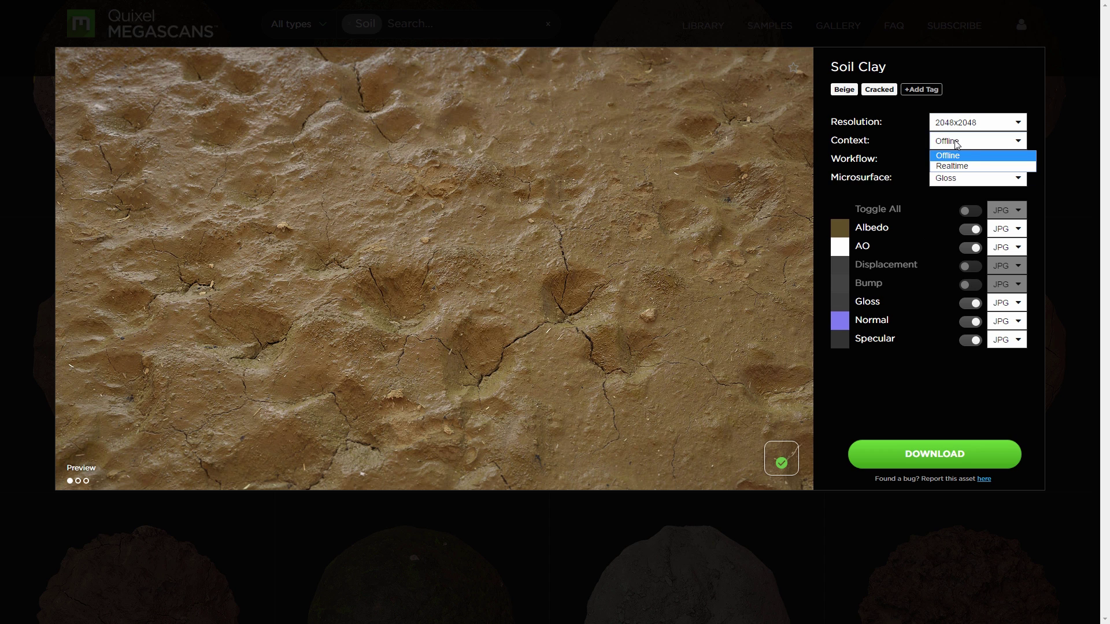
left_click(957, 166)
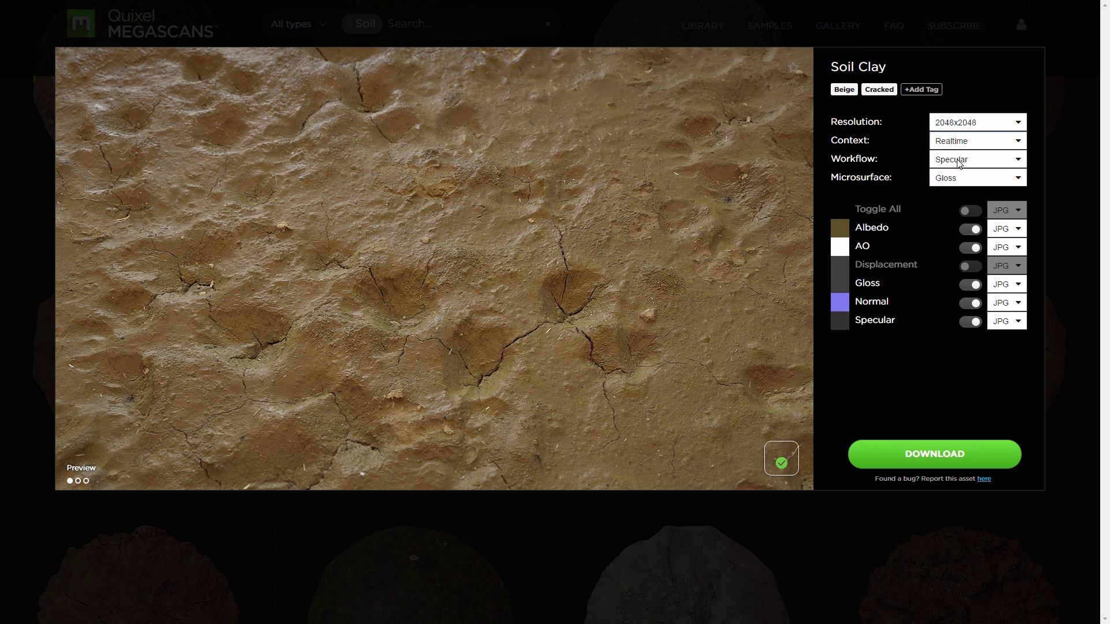
left_click(957, 161)
left_click(965, 174)
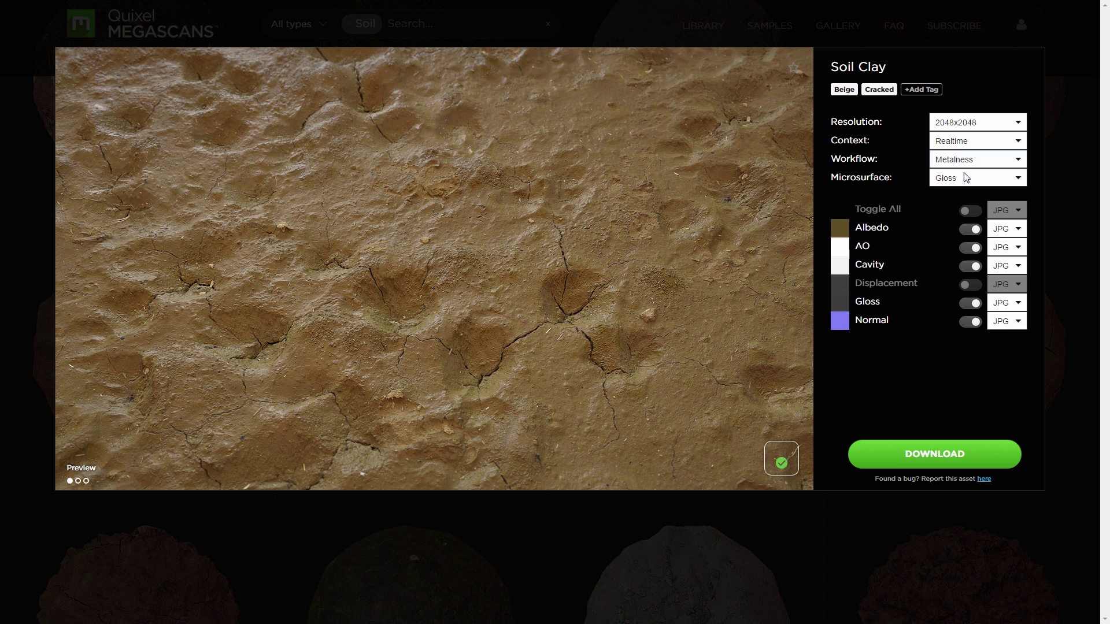
left_click(966, 179)
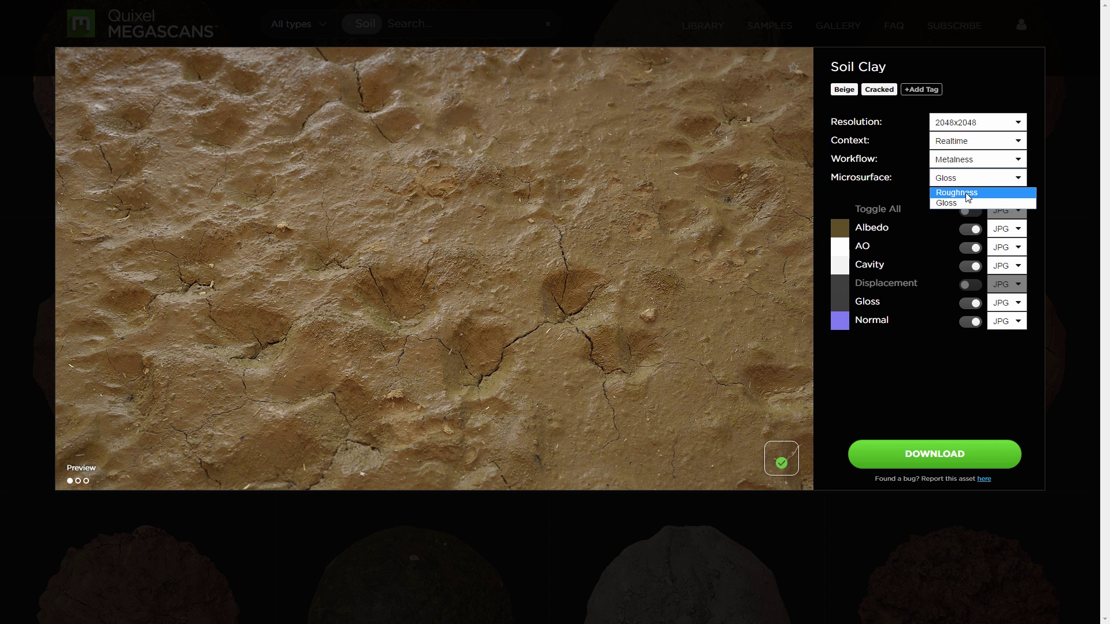
left_click(967, 193)
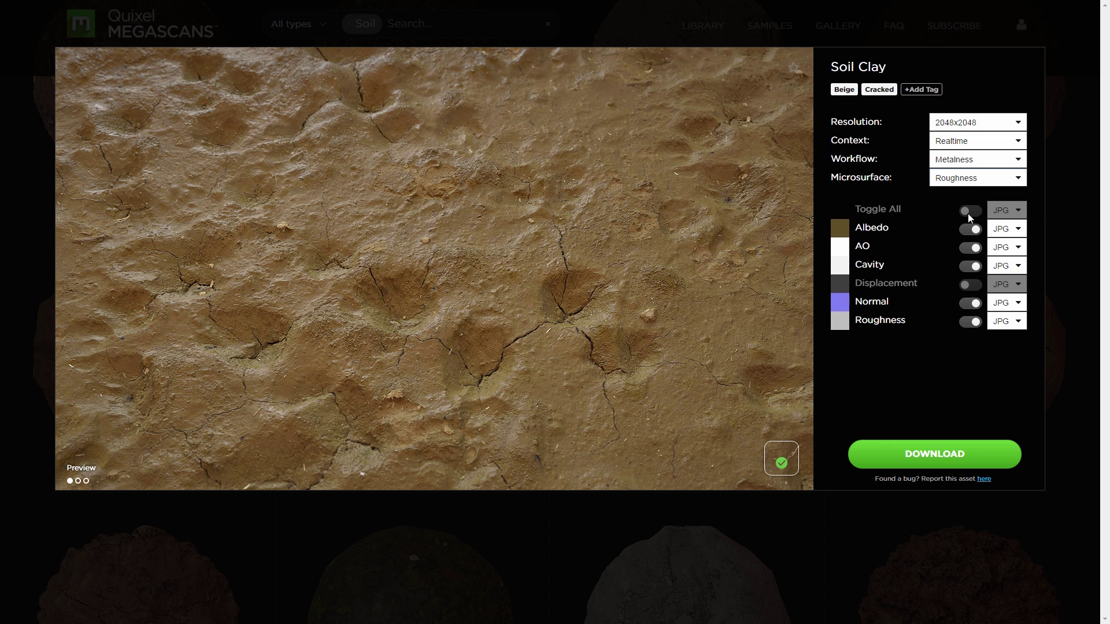
left_click(970, 212)
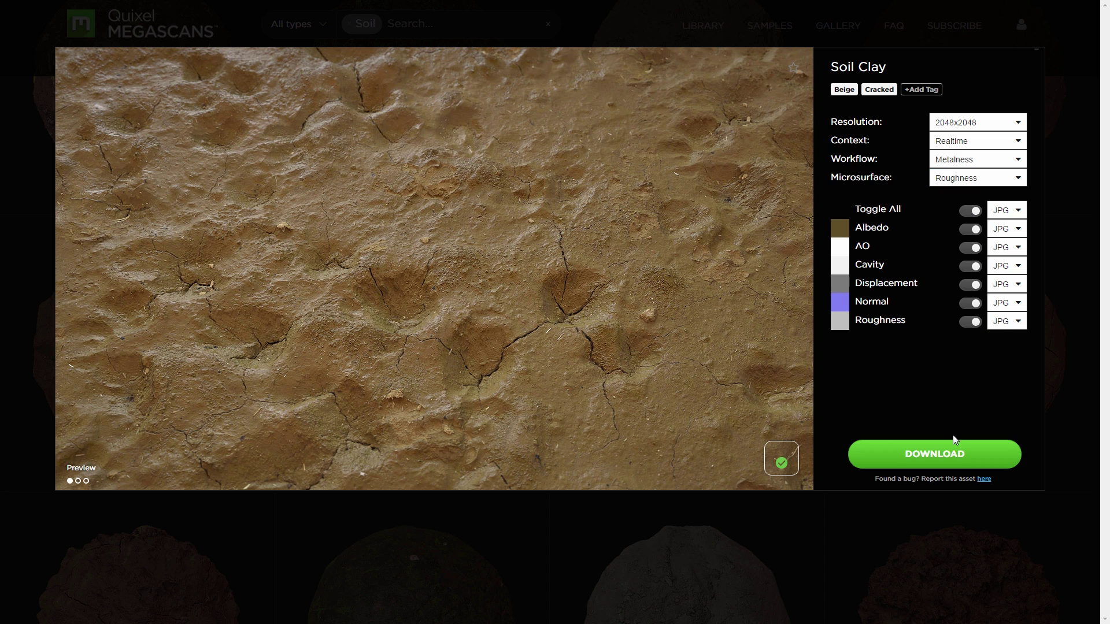
left_click(935, 453)
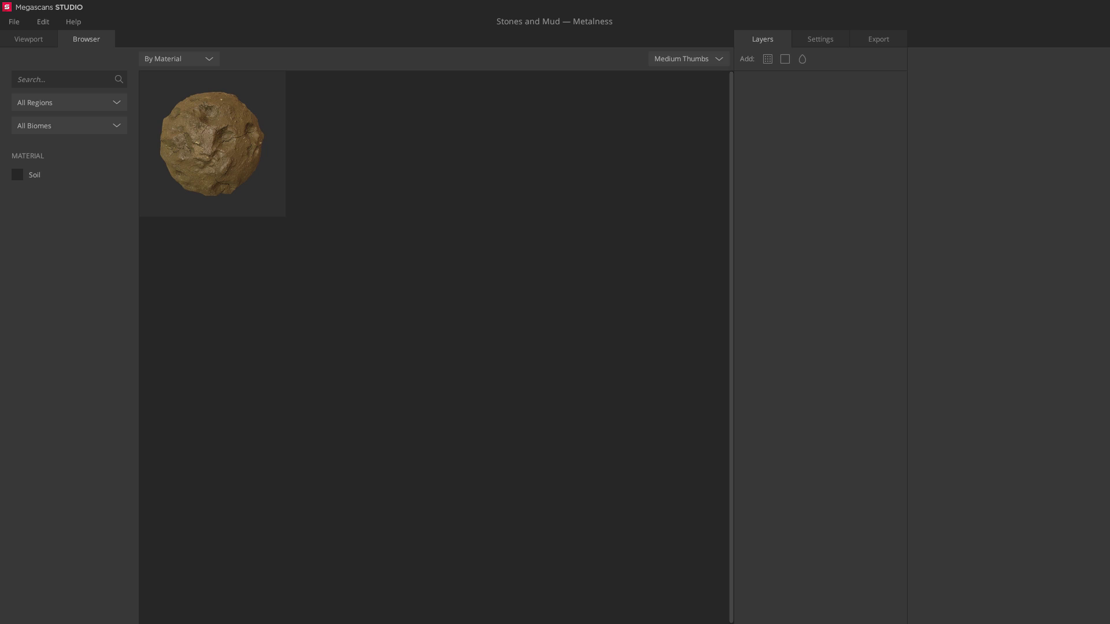
Step: Add the Soil Clay scan as the base layer and set its height noise intensity to 0.66 and frequency to 2.18
double_click(230, 154)
left_click_drag(339, 251, 482, 277)
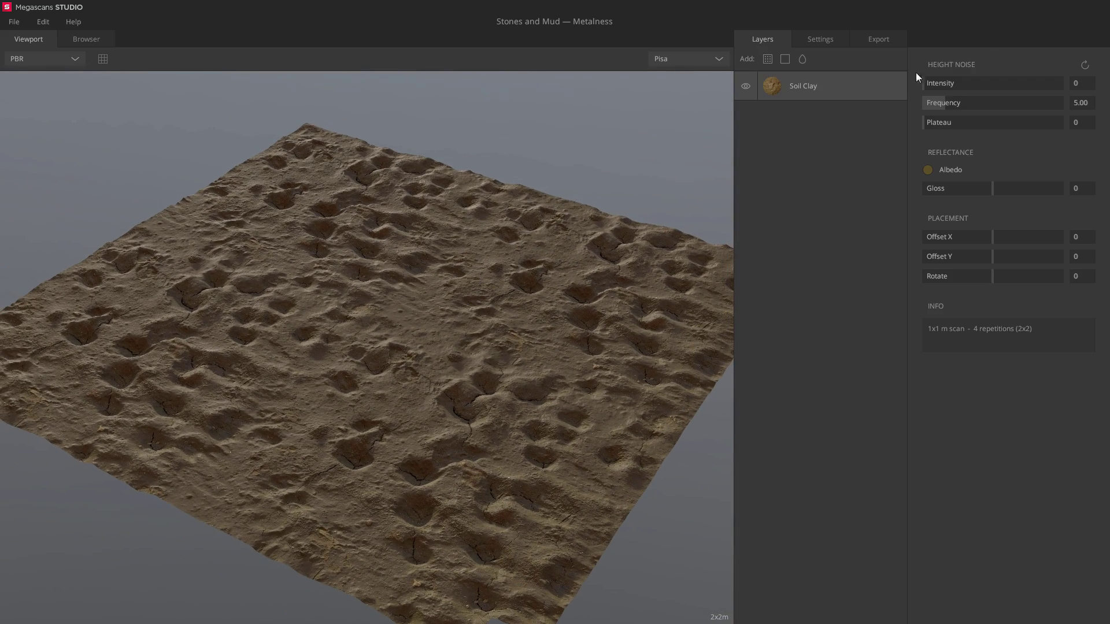
mouse_move(931, 85)
left_mouse_down()
mouse_move(932, 102)
mouse_move(930, 88)
left_mouse_up()
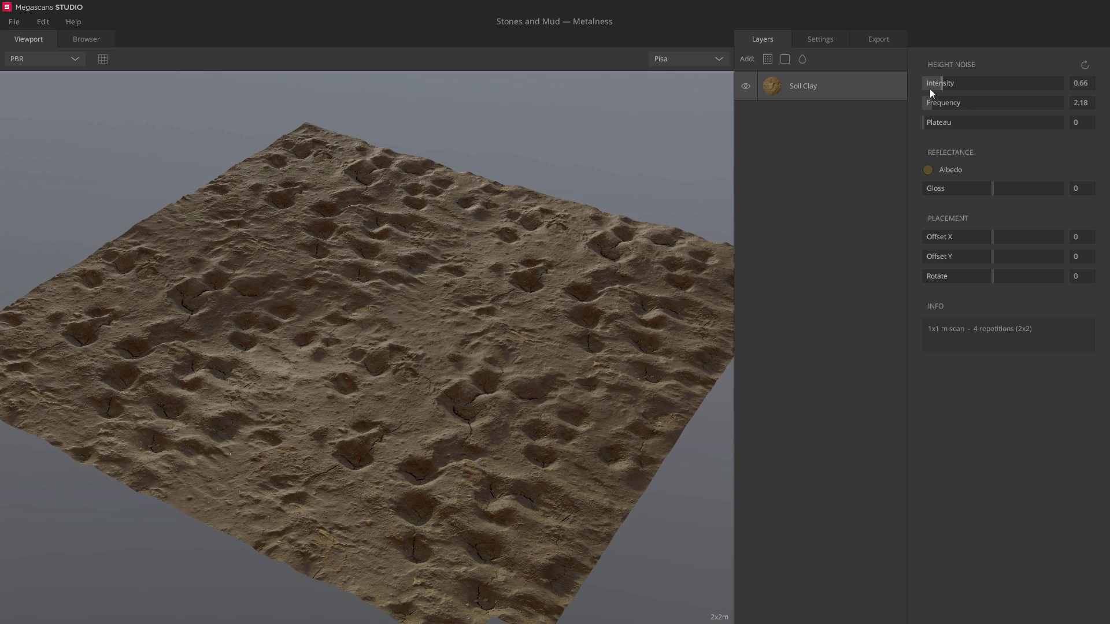
Step: Search the Quixel Megascans website for stone and download the cobblestone Stone scan at 2048x2048 with Realtime context and Metalness workflow
left_click(768, 59)
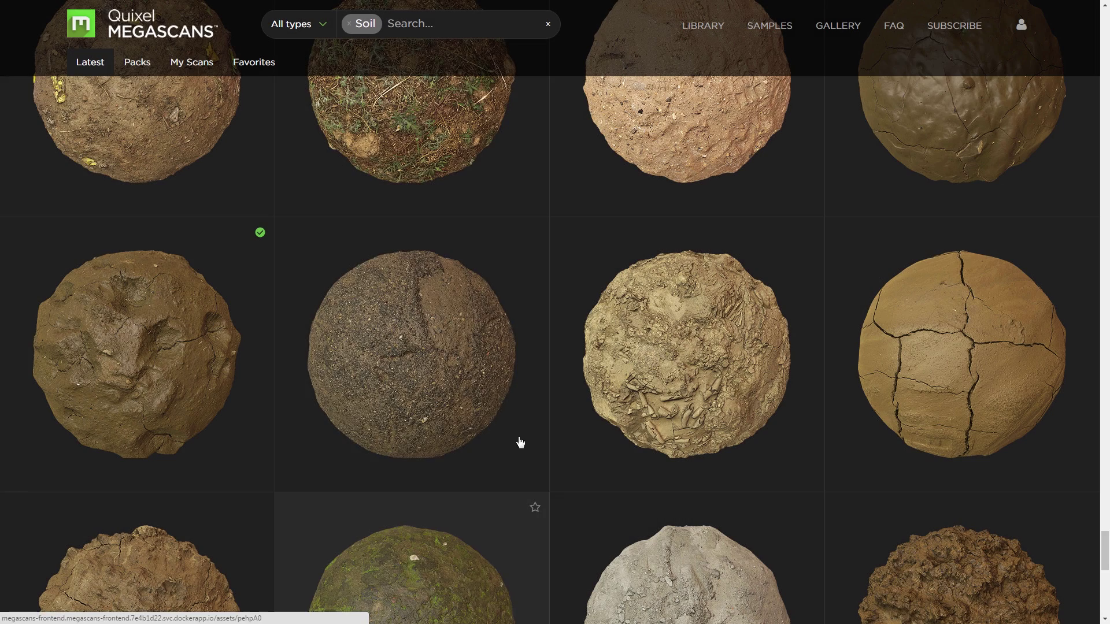
left_click(349, 26)
type("stone")
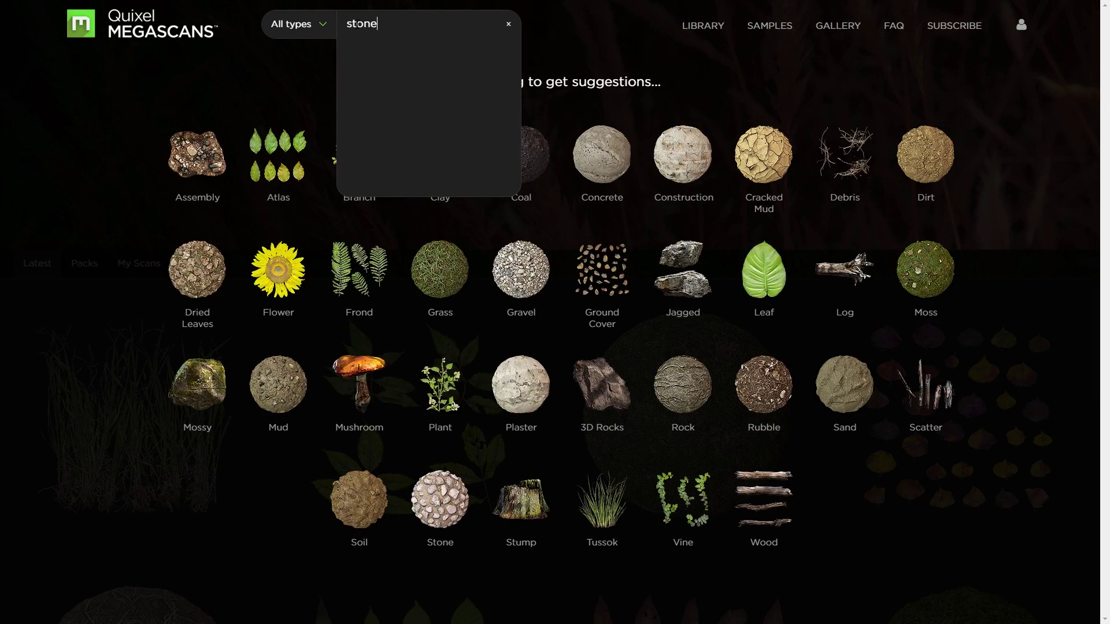
key("Return")
scroll(443, 411, "down", 5)
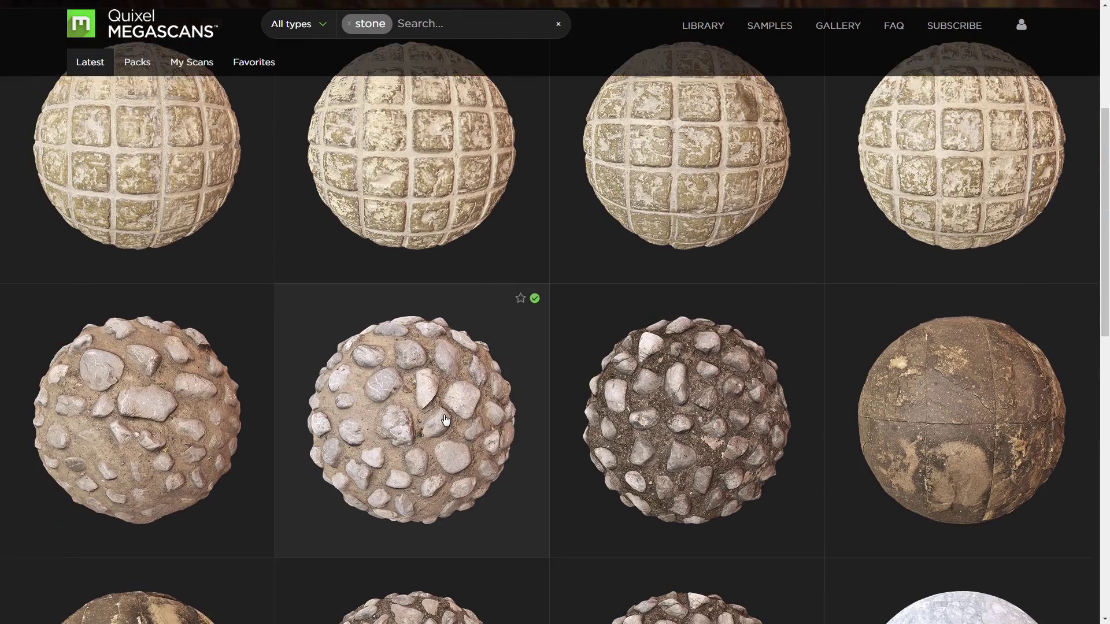
left_click(443, 412)
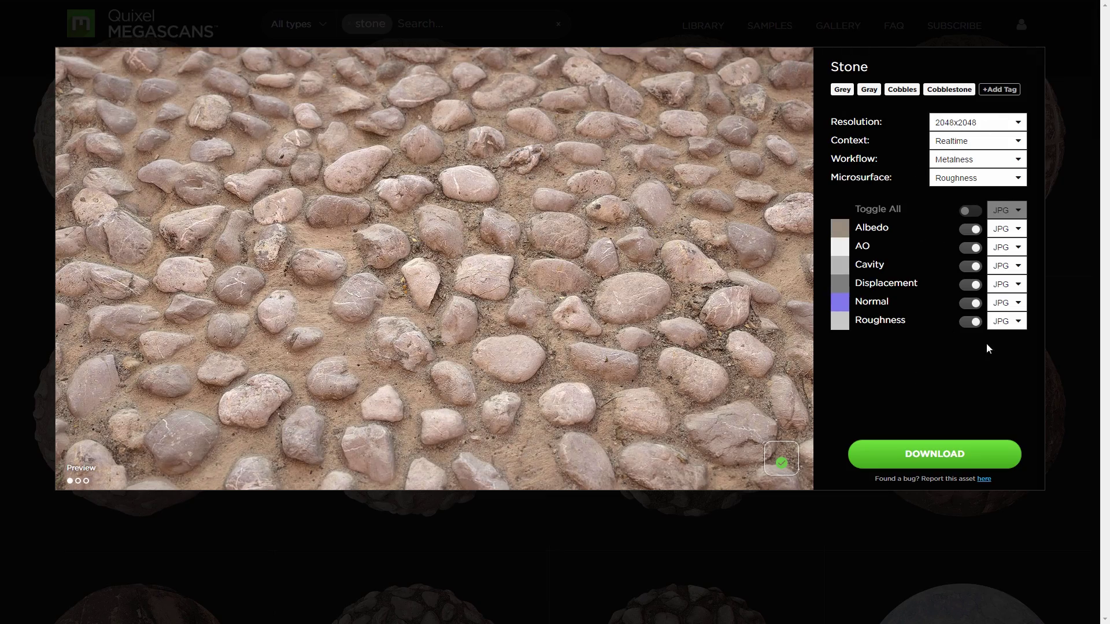
left_click(922, 455)
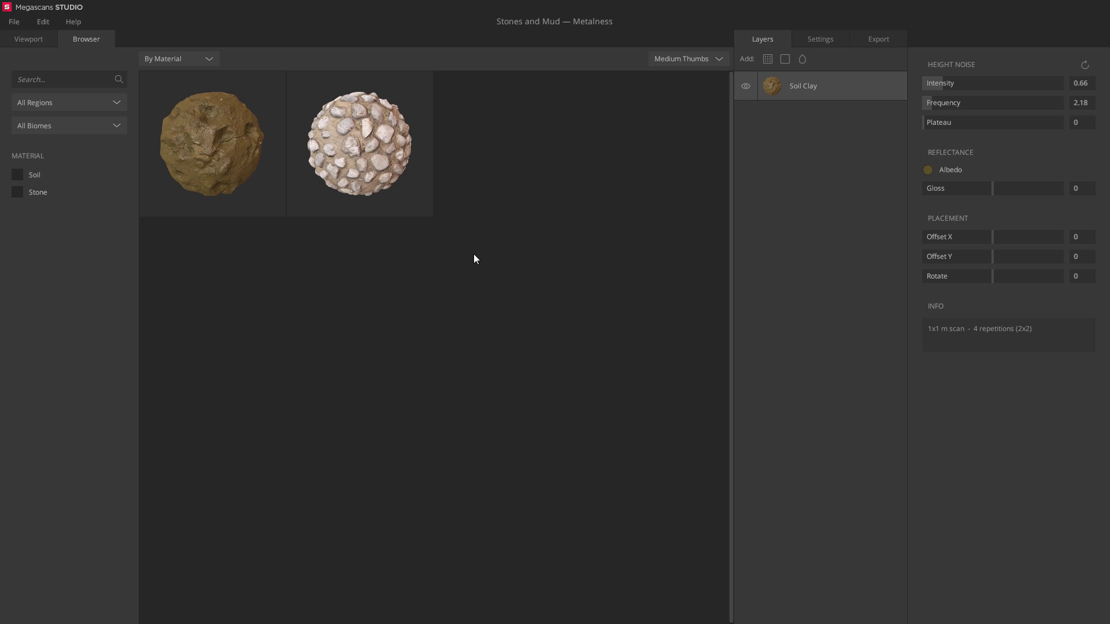
Step: Add the Stone scan as a layer above Soil Clay and darken its albedo color to hex 5E513F
double_click(402, 168)
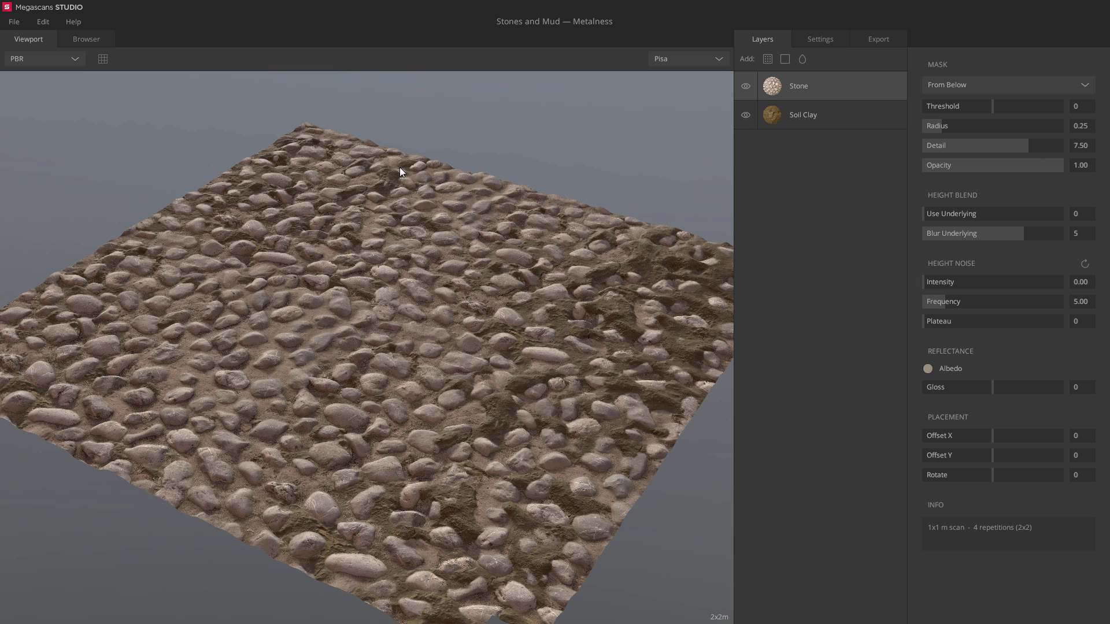
left_click(927, 369)
mouse_move(574, 281)
left_mouse_down()
mouse_move(588, 303)
mouse_move(581, 286)
left_mouse_up()
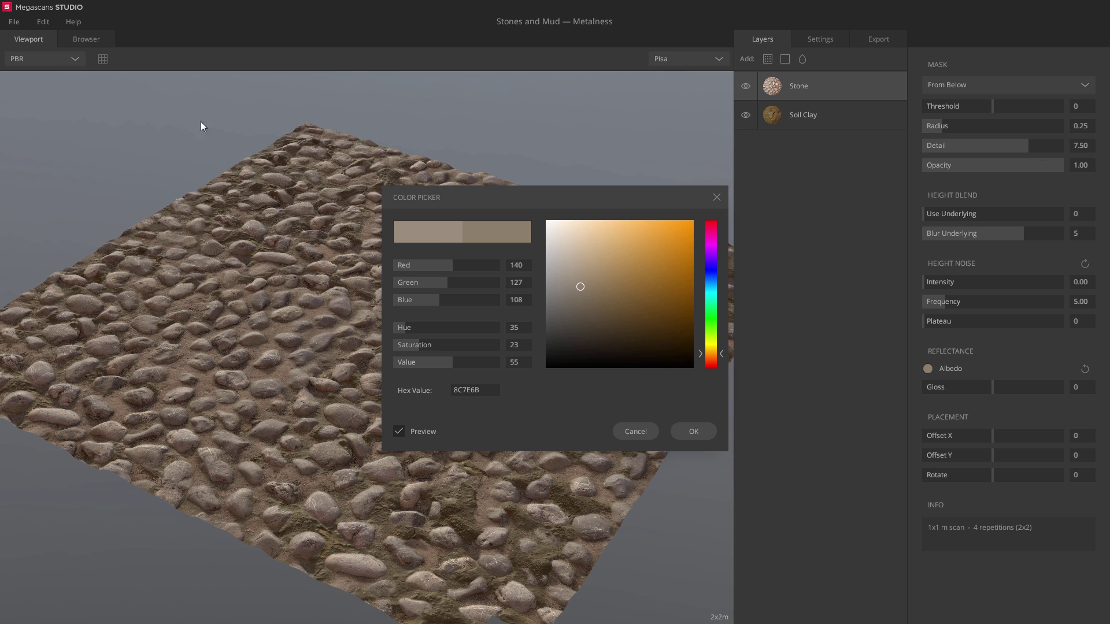
left_click(61, 60)
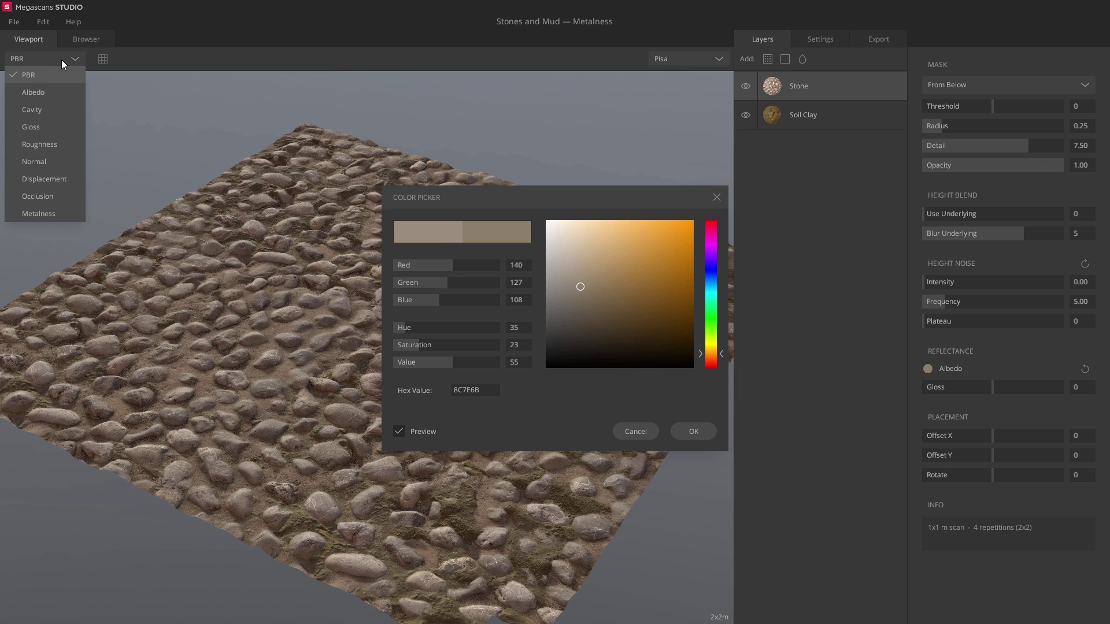
left_click(52, 92)
mouse_move(581, 287)
left_mouse_down()
mouse_move(585, 314)
mouse_move(594, 312)
left_mouse_up()
key("1")
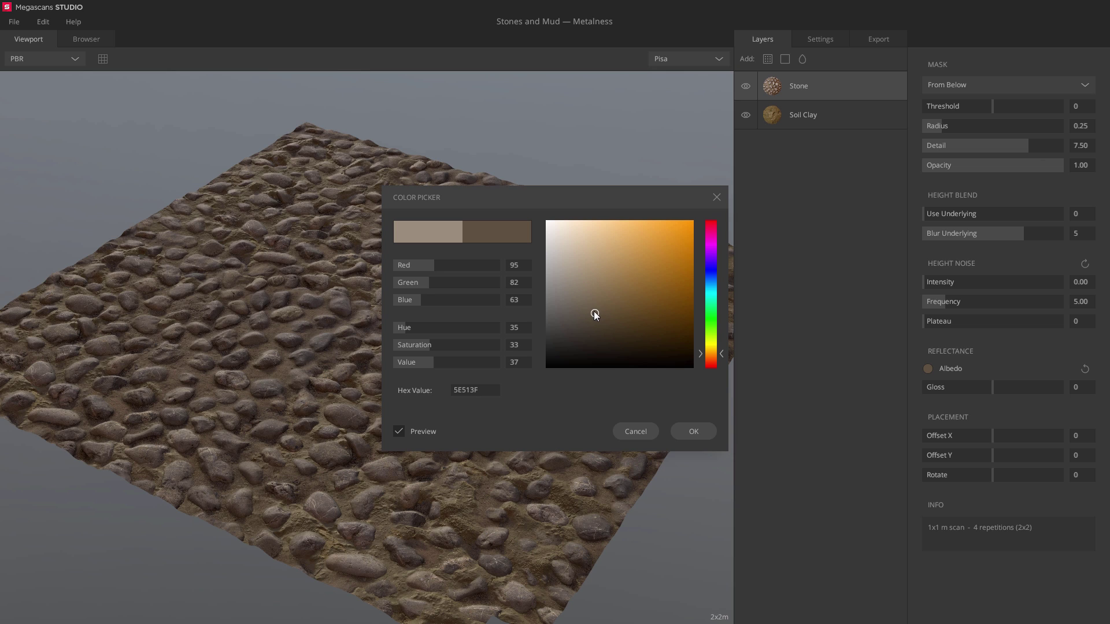
left_click(693, 432)
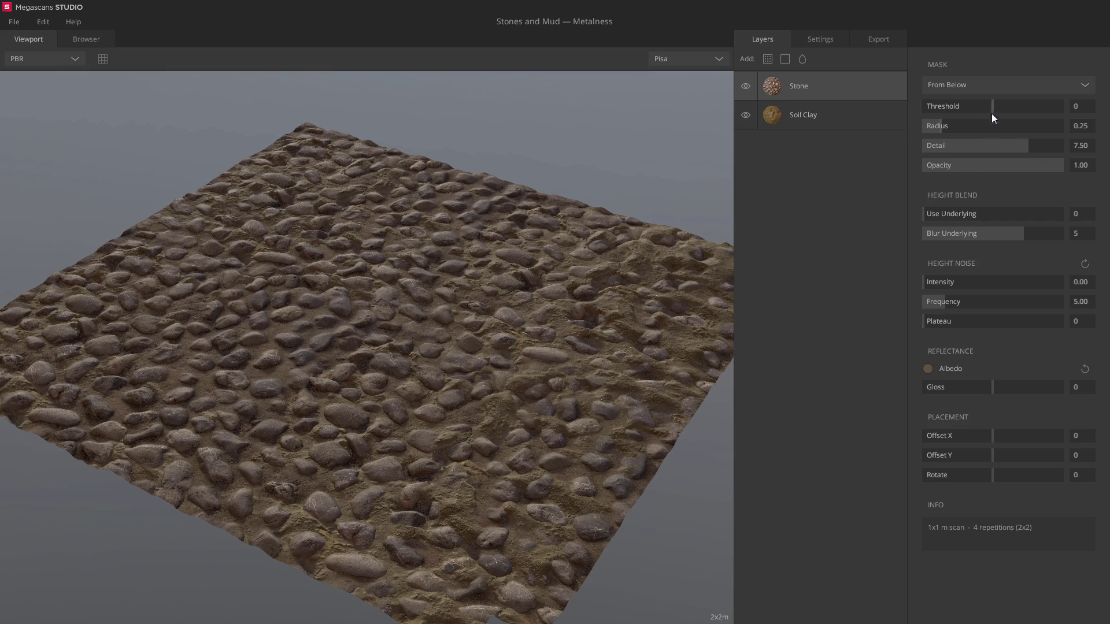
Step: Set the Stone layer's From Below mask to threshold -0.075, radius 0.19 and detail 8.33
left_click_drag(992, 108, 939, 128)
right_click_drag(477, 259, 476, 405)
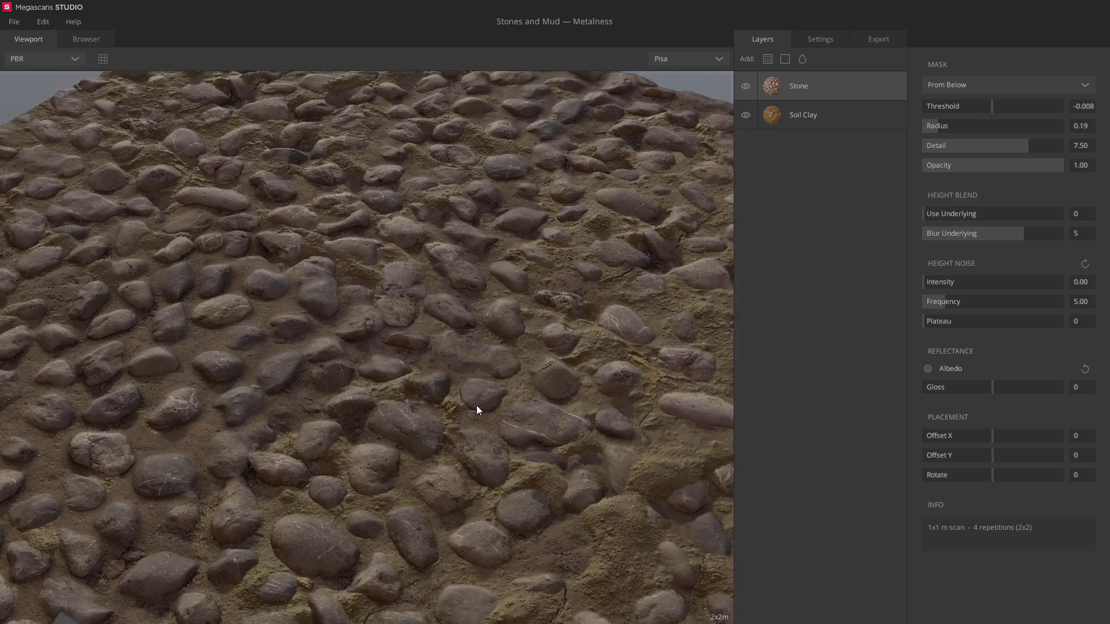
left_click_drag(476, 405, 561, 463)
right_click_drag(560, 462, 464, 408)
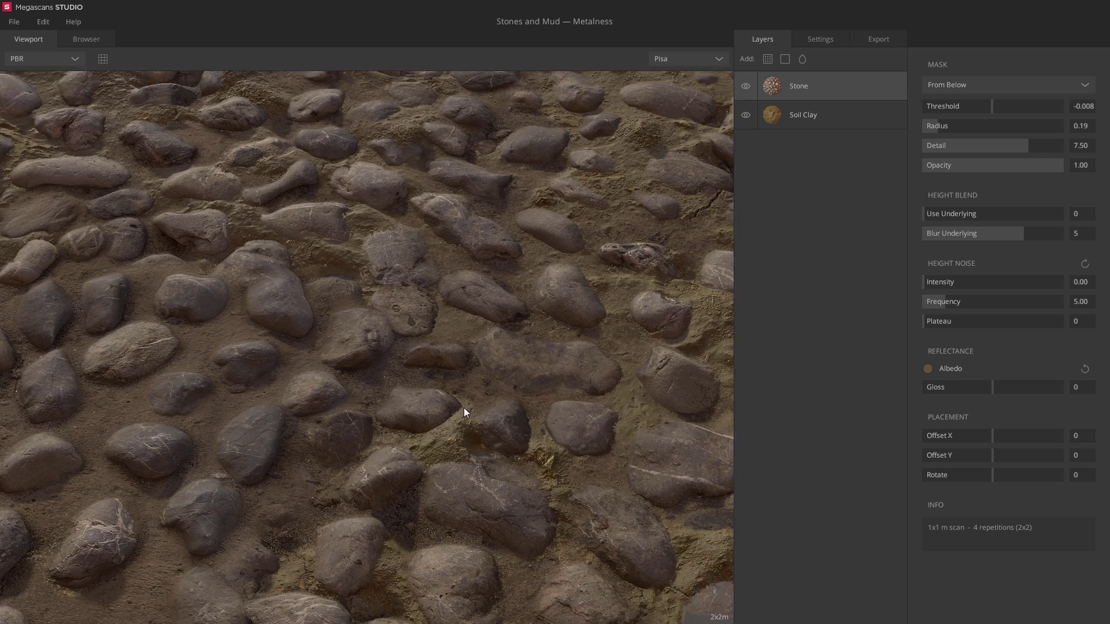
left_click_drag(1027, 145, 1064, 171)
right_click_drag(567, 314, 564, 210)
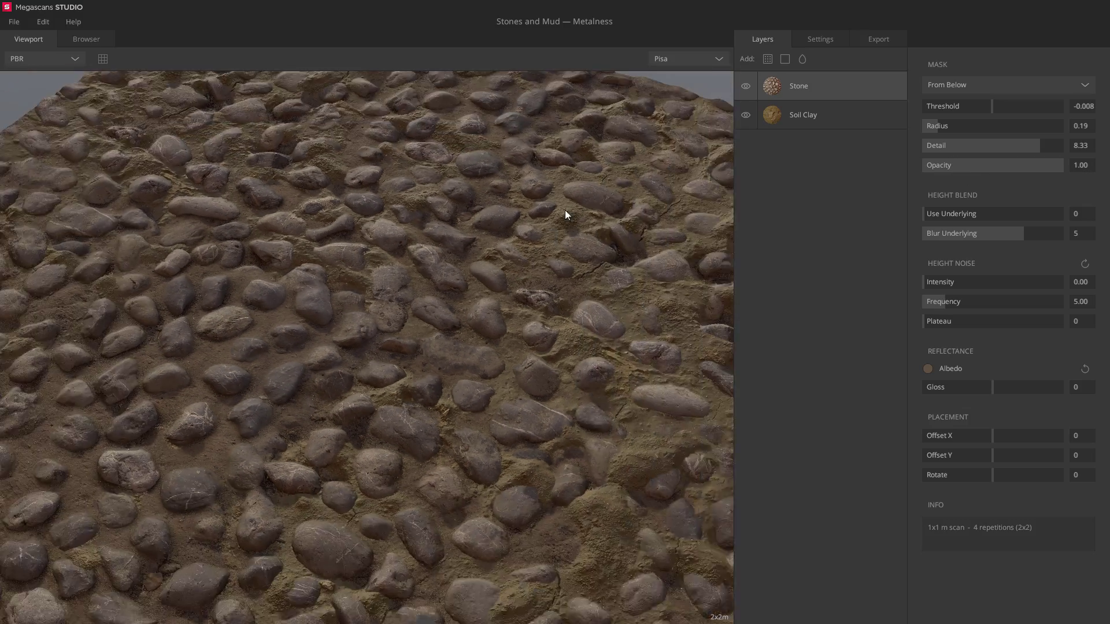
middle_click_drag(564, 210, 511, 261)
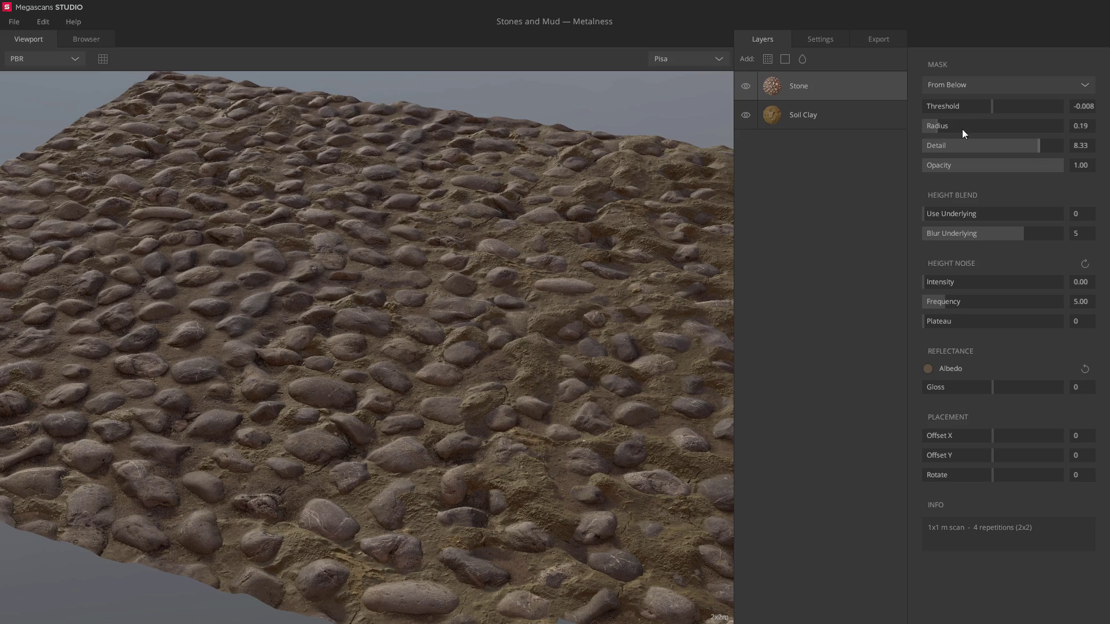
left_click_drag(992, 108, 987, 110)
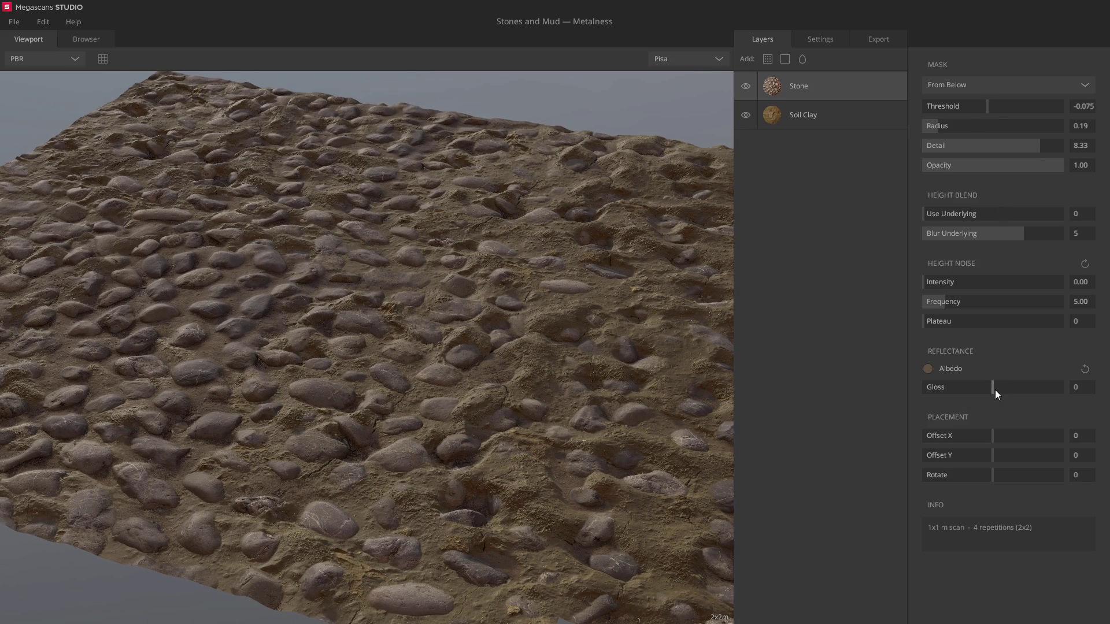
Step: Raise the Stone layer's reflectance gloss to 0.22 and check the highlights on the stones
right_click_drag(437, 283, 438, 372)
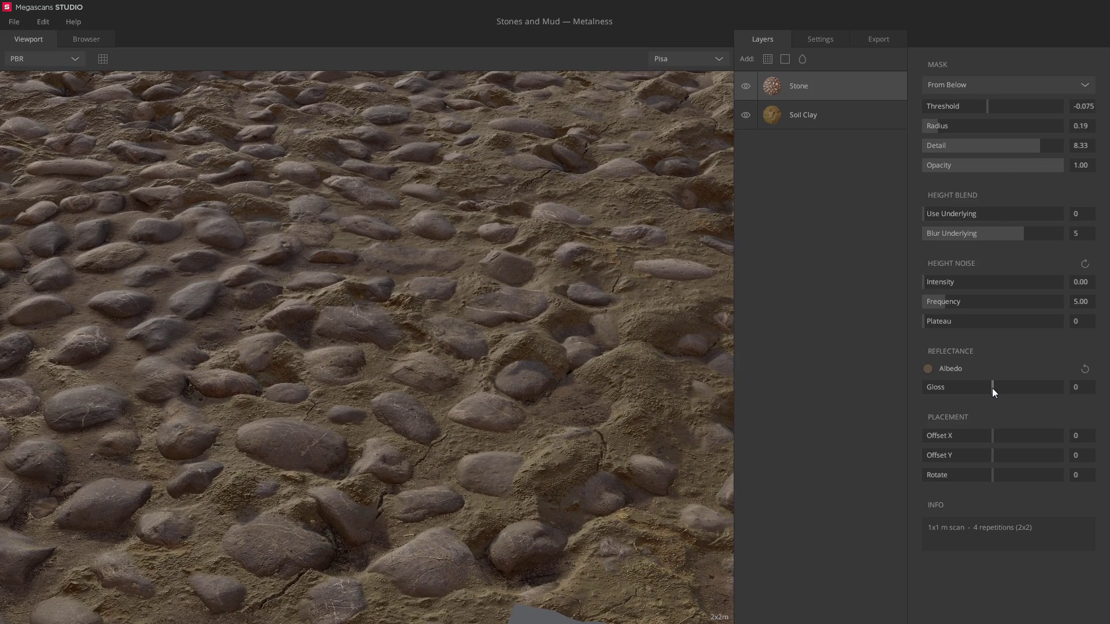
left_click_drag(993, 388, 1020, 388)
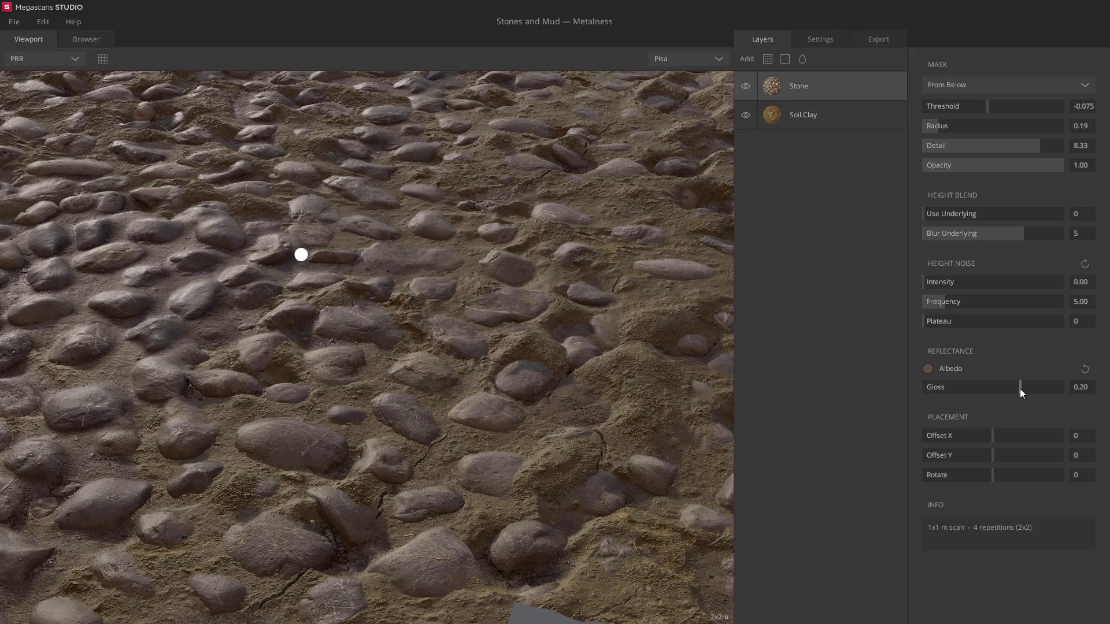
left_click_drag(523, 324, 390, 321)
right_click_drag(389, 320, 479, 331)
left_click_drag(479, 336, 464, 278)
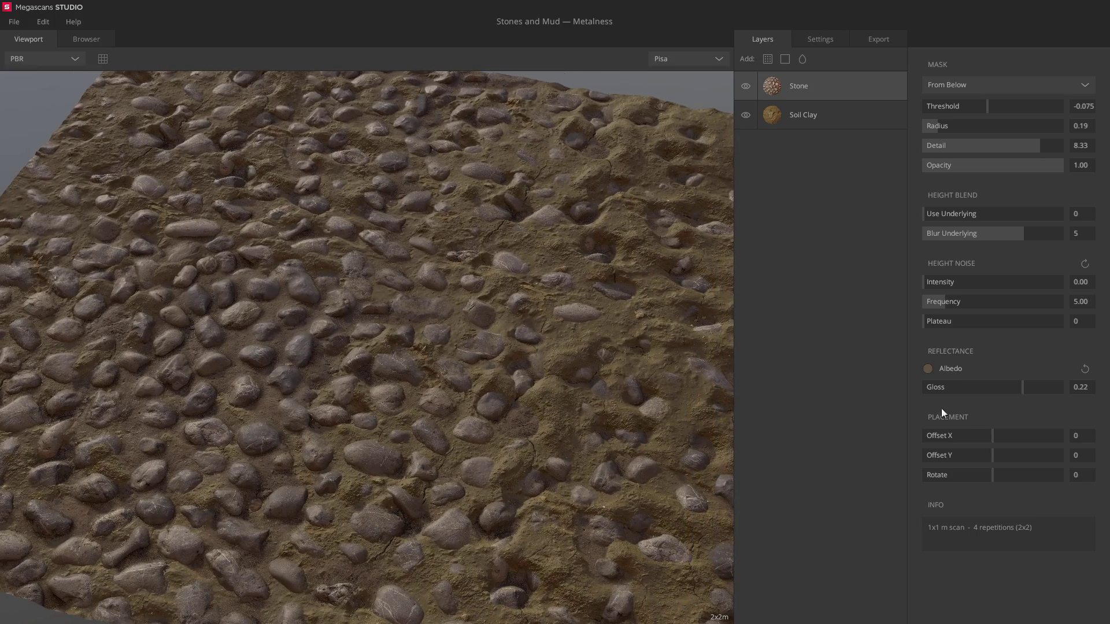
Step: Offset the Stone layer's placement by 0.27 in X and -0.290 in Y
left_click_drag(994, 436, 952, 466)
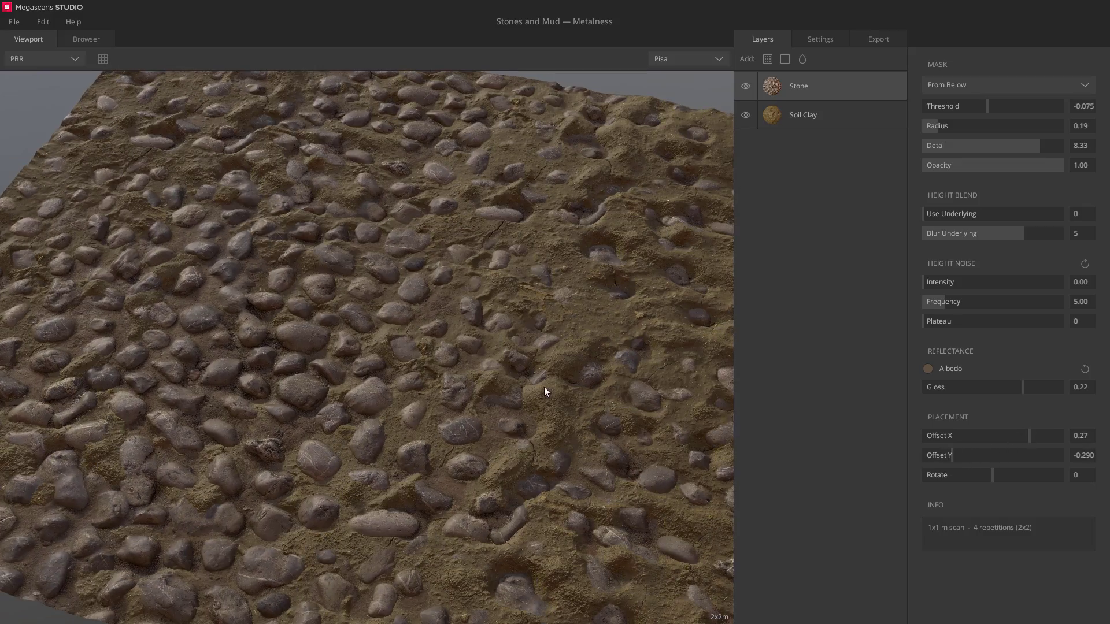
scroll(530, 364, "down", 3)
left_click_drag(515, 343, 477, 315)
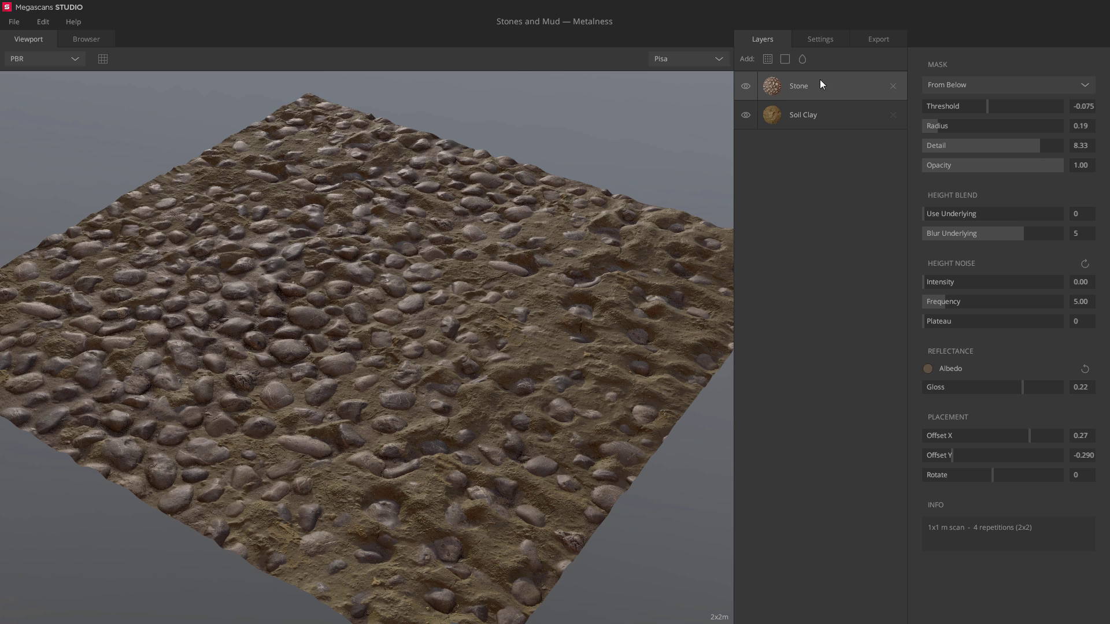
Step: Add a liquid layer on top and set its surface threshold to -0.087, radius to 0.04, gloss to 0.50 and detail to 0.20
left_click(802, 59)
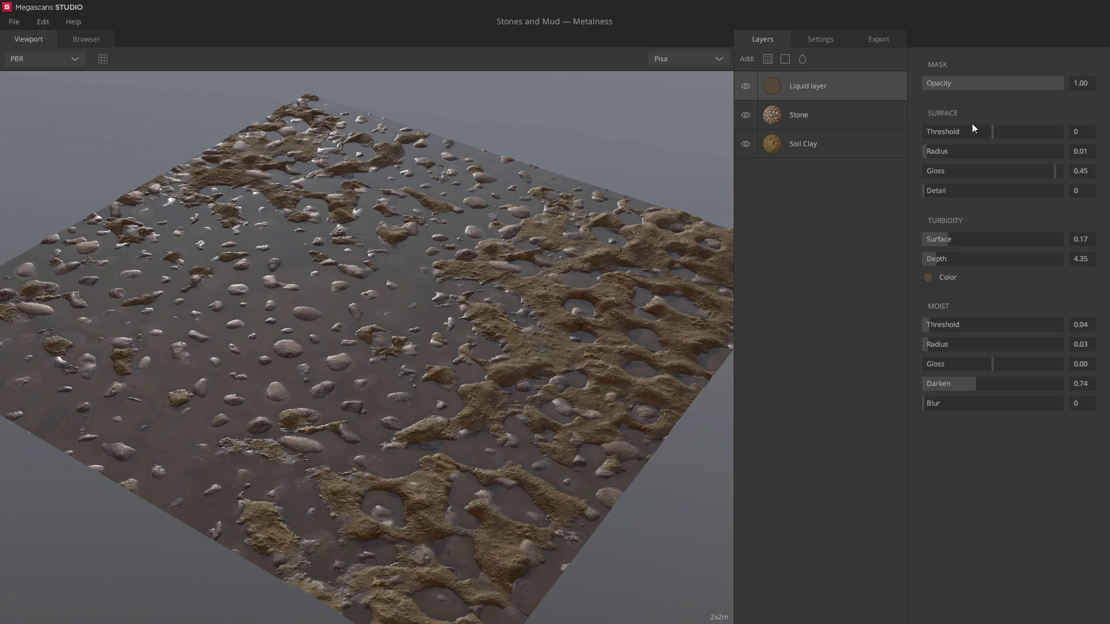
left_click_drag(984, 130, 982, 131)
mouse_move(508, 237)
left_mouse_down()
mouse_move(491, 251)
mouse_move(502, 221)
mouse_move(504, 230)
left_mouse_up()
mouse_move(928, 153)
left_mouse_down()
mouse_move(1011, 148)
mouse_move(935, 155)
left_mouse_up()
left_click_drag(1058, 171, 1105, 185)
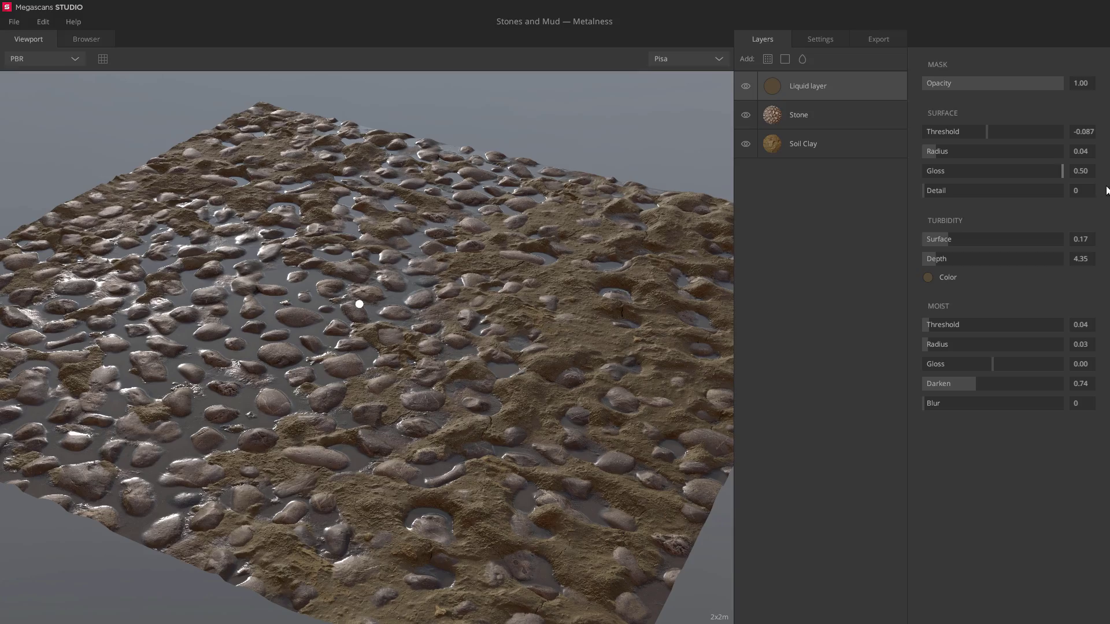
mouse_move(469, 301)
left_mouse_down()
mouse_move(451, 305)
mouse_move(415, 350)
mouse_move(456, 337)
mouse_move(457, 280)
mouse_move(478, 308)
left_mouse_up()
left_click_drag(925, 190, 1066, 197)
scroll(523, 250, "down", 3)
Step: Set the Liquid layer's turbidity to surface 0.11 and depth 0.00
left_click_drag(526, 247, 561, 319)
left_click_drag(942, 239, 1026, 239)
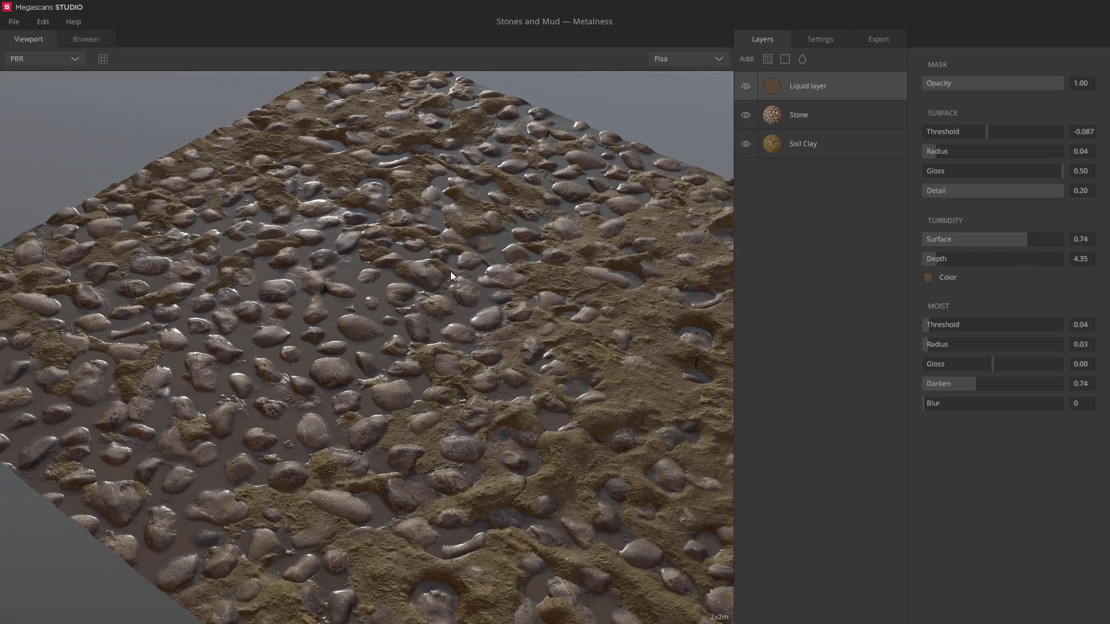
scroll(450, 271, "up", 3)
left_click_drag(450, 272, 465, 308)
left_click_drag(1027, 239, 942, 241)
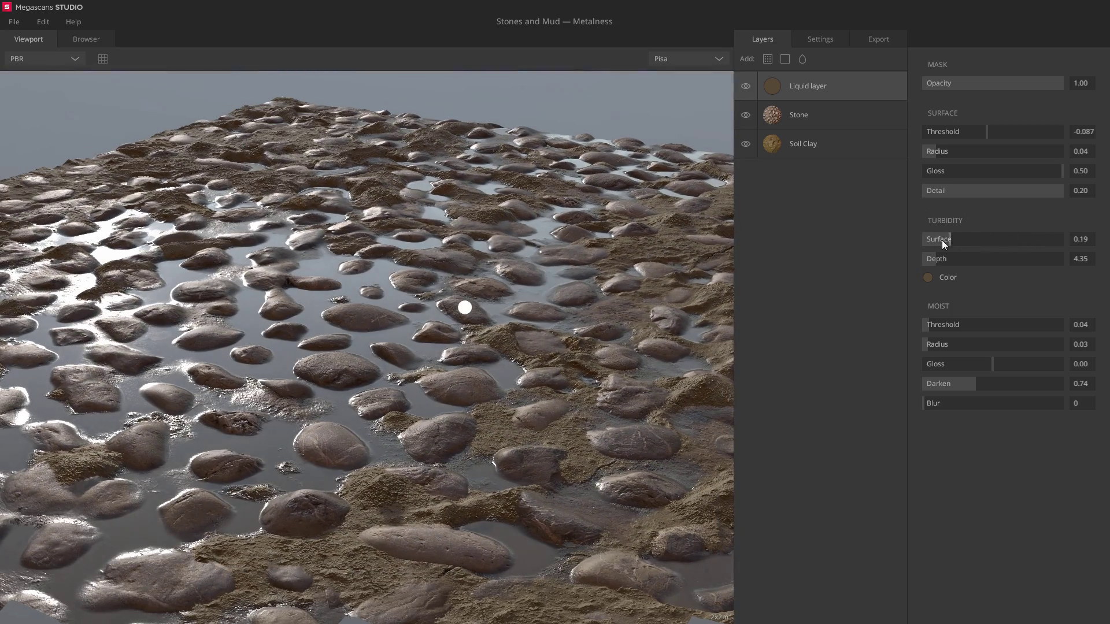
left_click_drag(555, 278, 670, 362)
left_click_drag(937, 260, 924, 260)
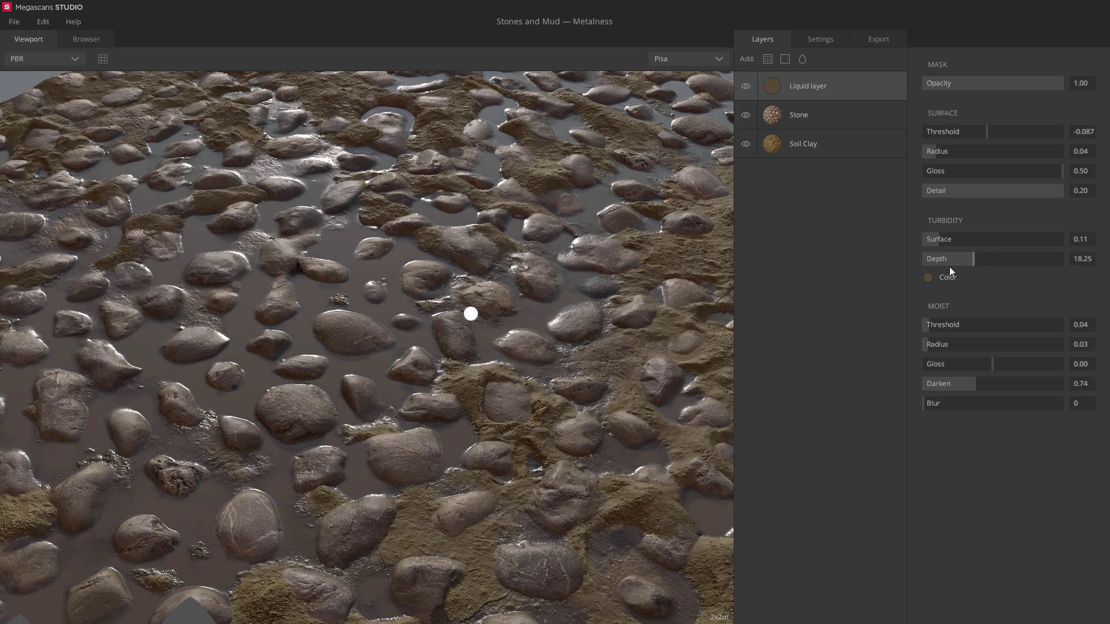
left_click_drag(653, 315, 604, 321)
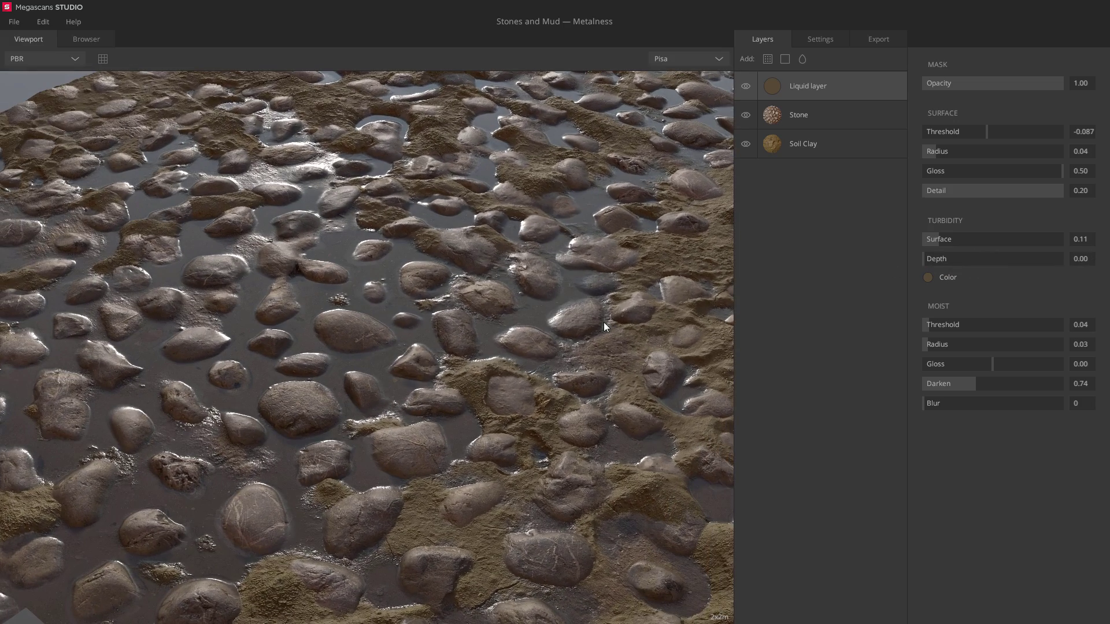
left_click(929, 278)
mouse_move(591, 265)
left_mouse_down()
mouse_move(635, 243)
mouse_move(565, 223)
left_mouse_up()
left_click(636, 432)
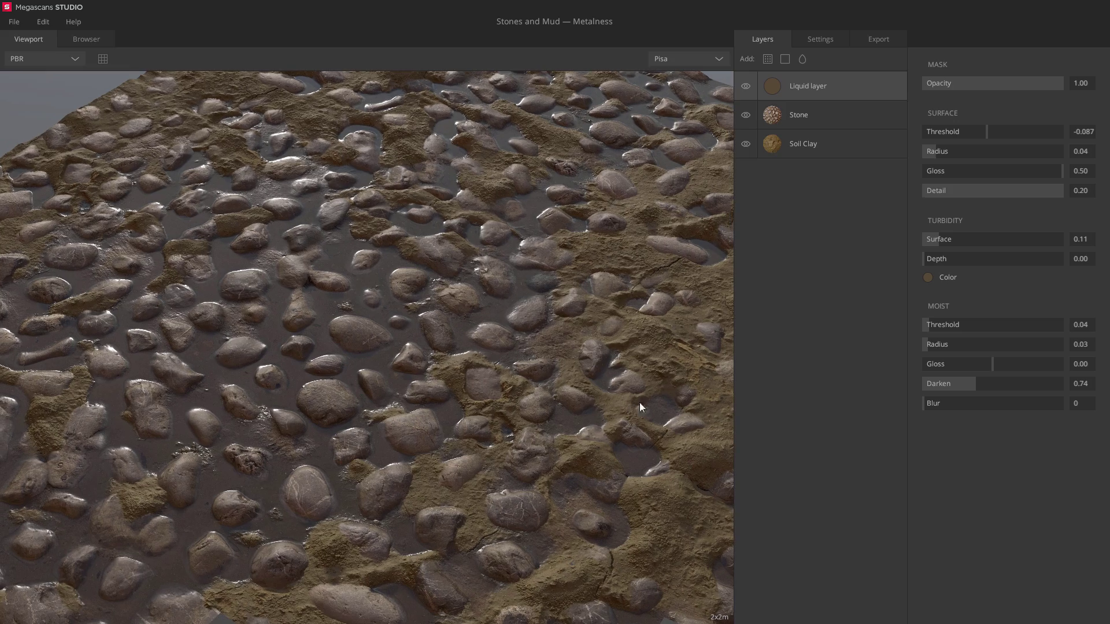
Step: Set the Liquid layer's moist radius to 0.17, gloss to 0.08 and darken to 0.00
left_click_drag(928, 325, 1003, 365)
left_click_drag(664, 376, 523, 342)
scroll(549, 367, "down", 3)
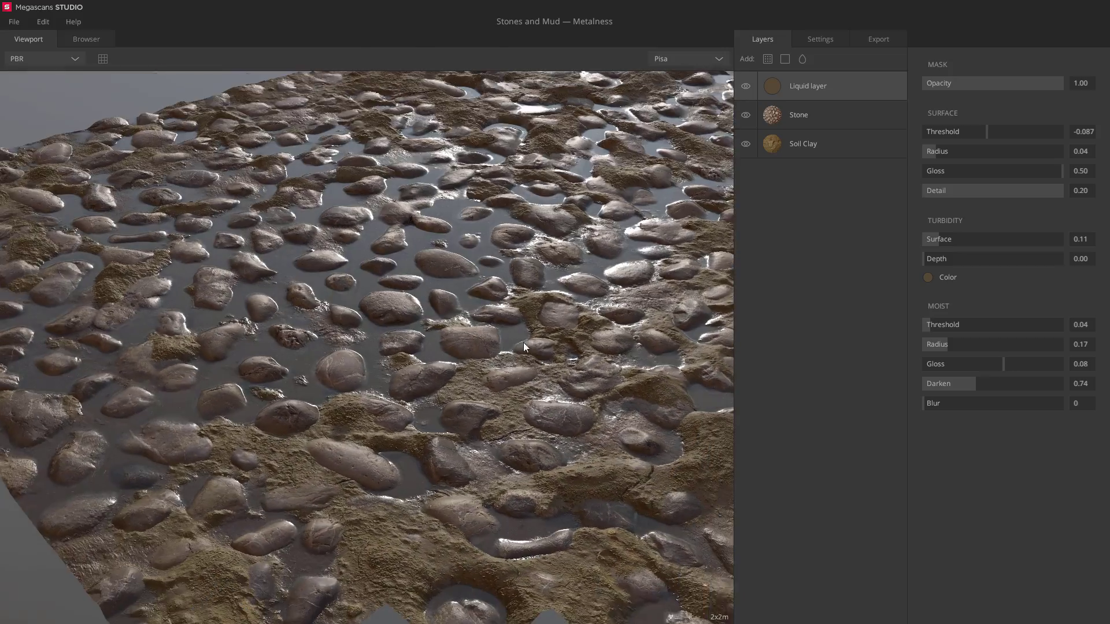
left_click_drag(972, 387, 806, 373)
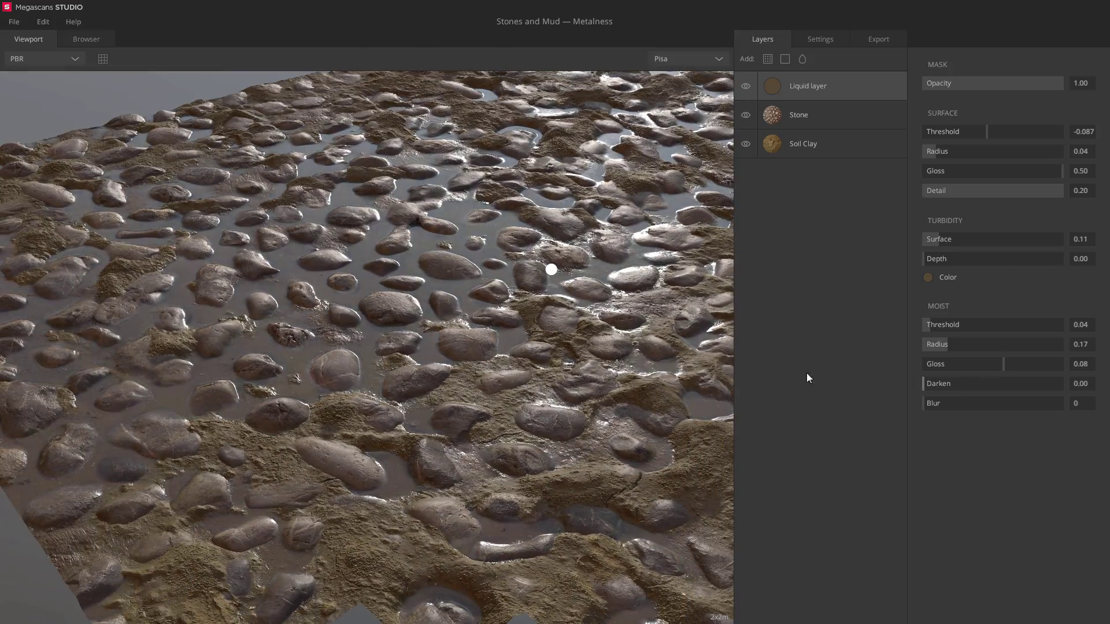
left_click_drag(538, 351, 447, 428)
scroll(446, 429, "up", 3)
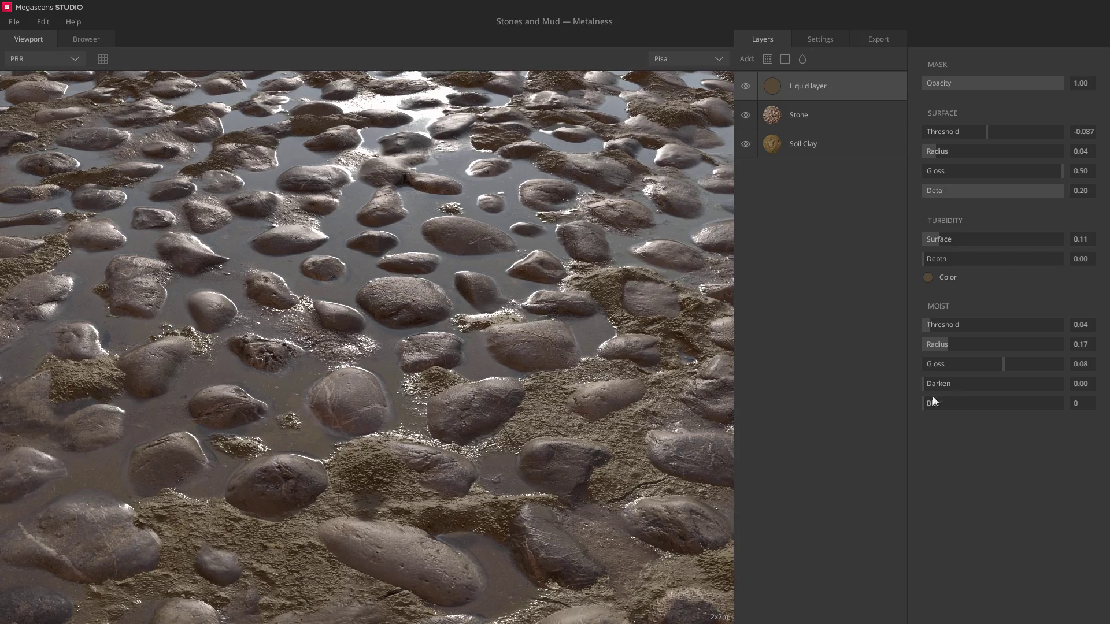
Step: Try a moist blur of 7 on the Liquid layer and return the blur to 0
left_click_drag(959, 405, 1099, 408)
left_click_drag(604, 352, 606, 396)
scroll(645, 363, "down", 3)
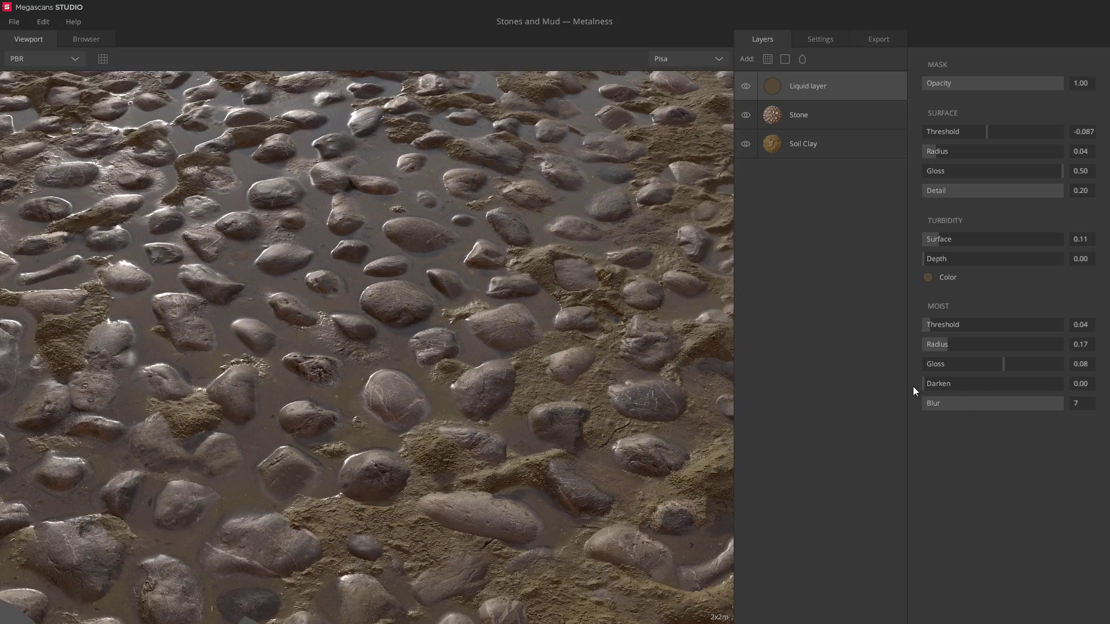
left_click_drag(1025, 404, 919, 404)
Step: Add a solid layer above the Liquid layer
scroll(364, 248, "down", 3)
left_click_drag(364, 248, 421, 397)
middle_click_drag(422, 396, 497, 424)
left_click_drag(497, 428, 515, 377)
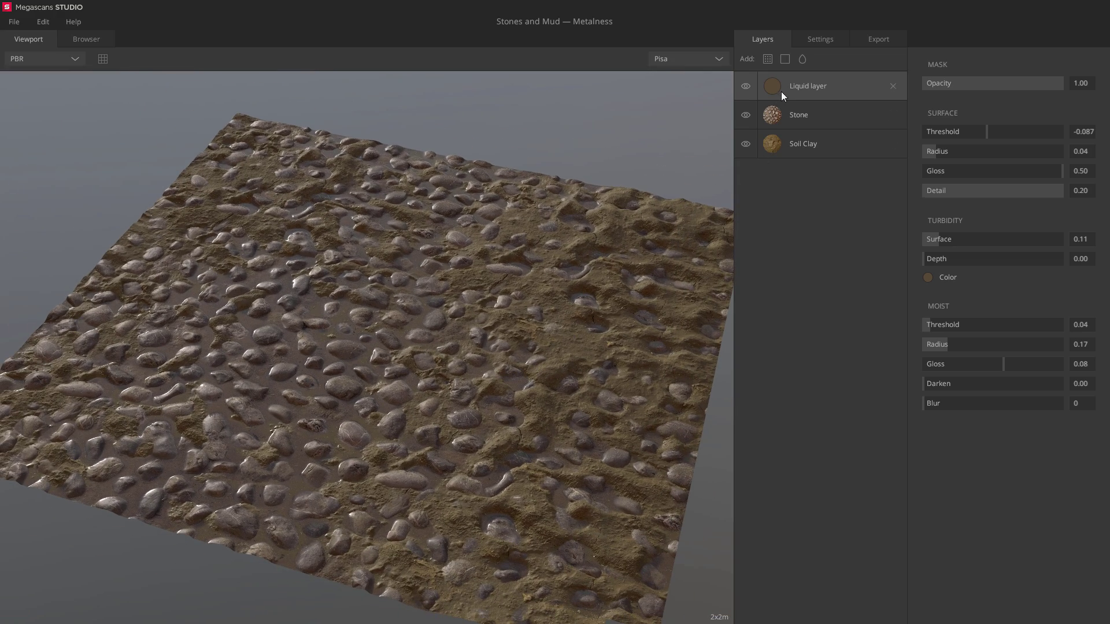
left_click(789, 59)
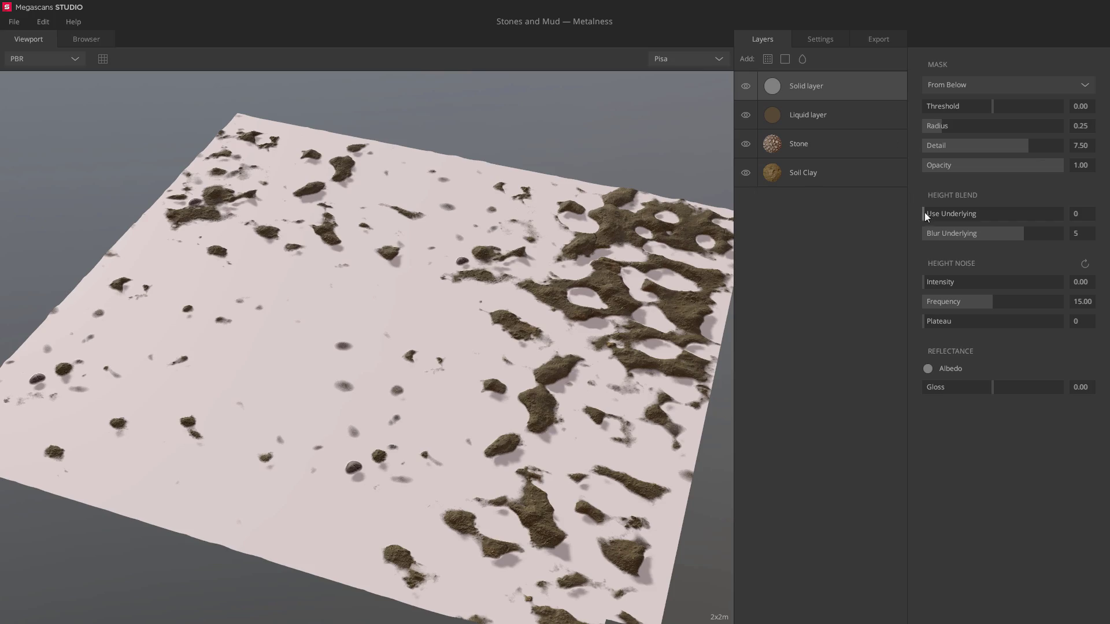
Step: Set the Solid layer's height blend to fully use the underlying layers at 1.00, with underlying blur at 0
left_click_drag(924, 213, 1065, 215)
left_click_drag(642, 257, 571, 226)
left_click_drag(1024, 234, 923, 236)
Step: Set the Solid layer's height noise to intensity 1.27 and frequency 3.19
scroll(605, 289, "up", 2)
left_click_drag(925, 283, 960, 283)
left_click_drag(986, 302, 936, 300)
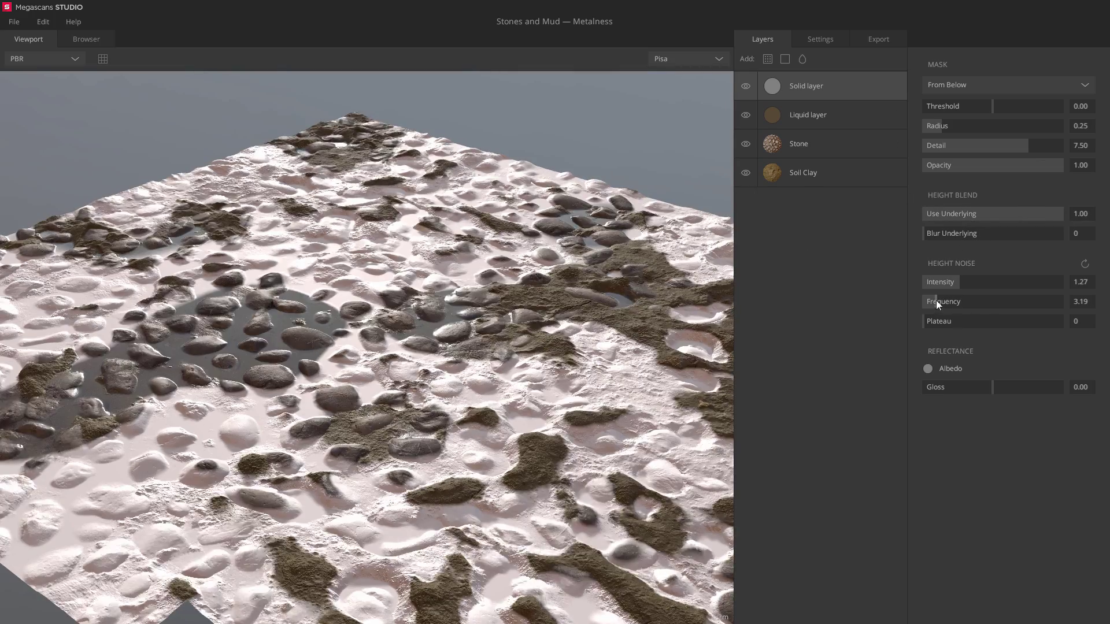
Step: Give the Solid layer a near-black albedo and set its gloss to -0.033
left_click(928, 368)
left_click_drag(585, 314, 720, 361)
left_click(696, 426)
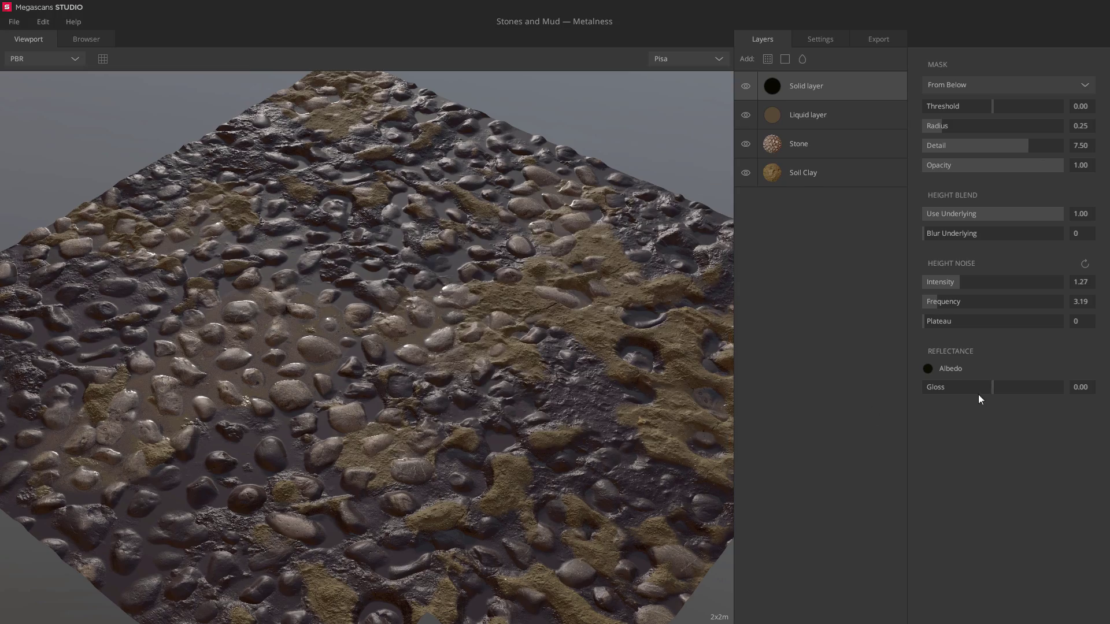
left_click_drag(992, 388, 988, 388)
Step: Set the Solid layer's mask to radius 0.63, detail 2.19, threshold -0.108 and opacity 0.54
left_click_drag(942, 125, 968, 125)
left_click_drag(977, 145, 953, 145)
left_click_drag(992, 106, 985, 106)
left_click_drag(1063, 164, 999, 165)
left_click_drag(592, 251, 522, 214)
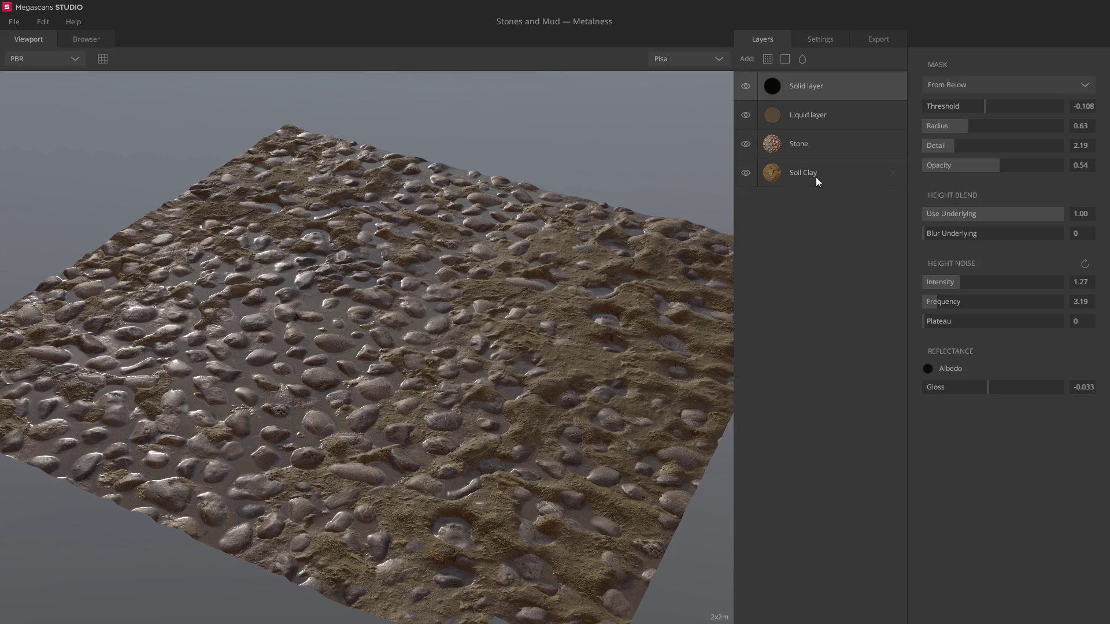
Step: Adjust the height noise intensity and frequency of the Soil Clay layer
left_click(817, 178)
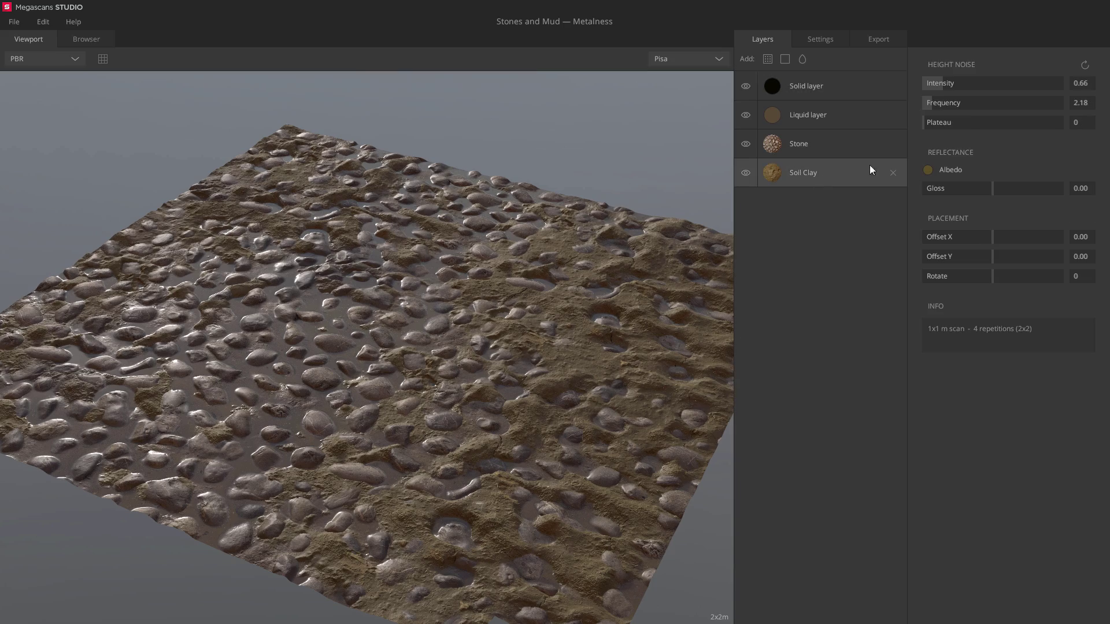
left_click(949, 85)
left_click(934, 102)
left_click_drag(934, 102, 981, 130)
Step: Inspect the Stone and Liquid layers and toggle the Stone layer's visibility to examine its contribution to the ground
left_click(833, 151)
left_click(846, 119)
scroll(517, 342, "up", 3)
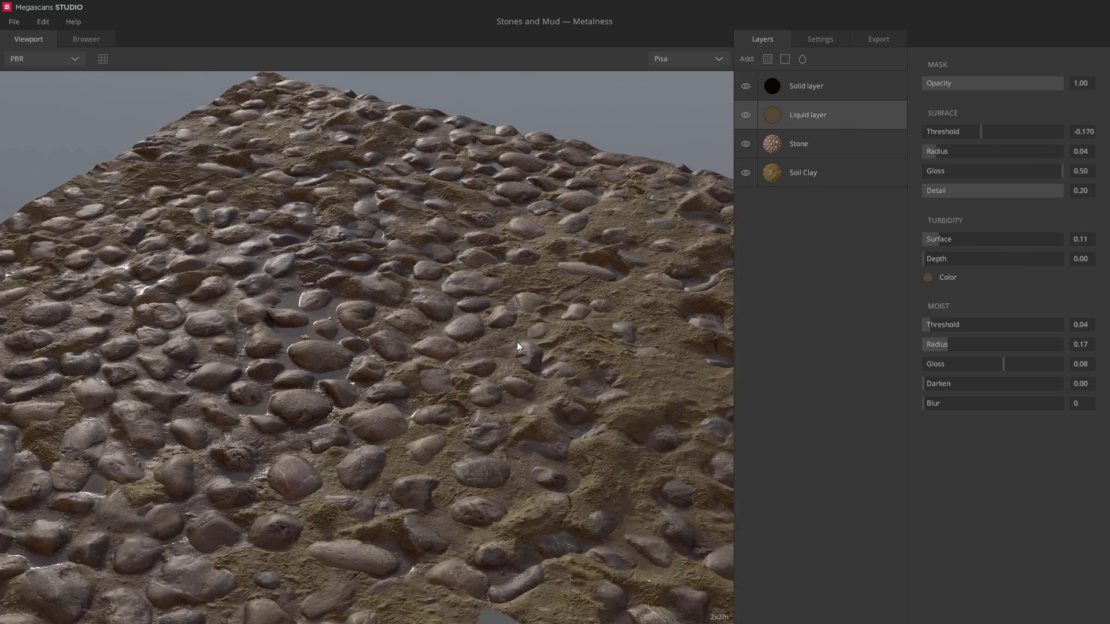
left_click_drag(517, 342, 509, 265)
left_click(746, 144)
left_click(744, 144)
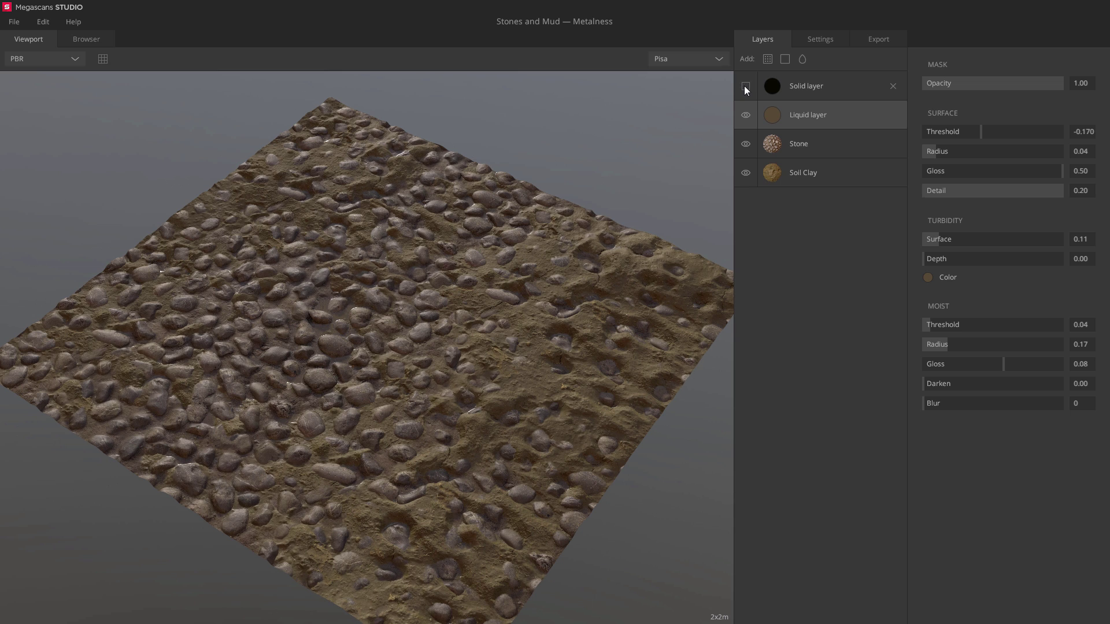
Step: Set the ground size to 1x1 m and inspect the stones up close
left_click(826, 40)
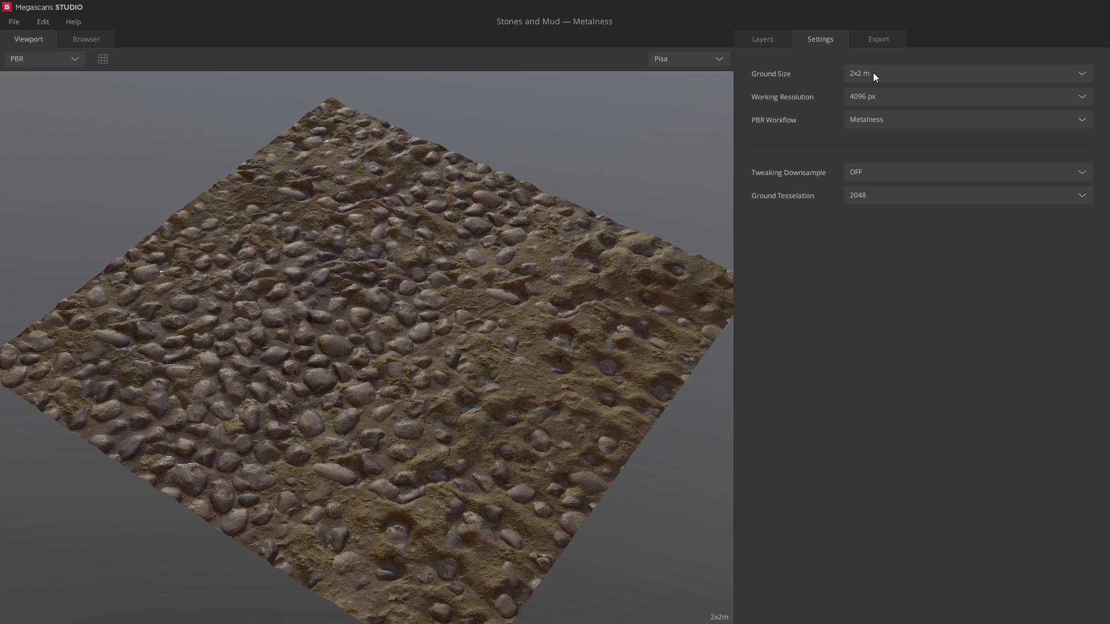
left_click(874, 74)
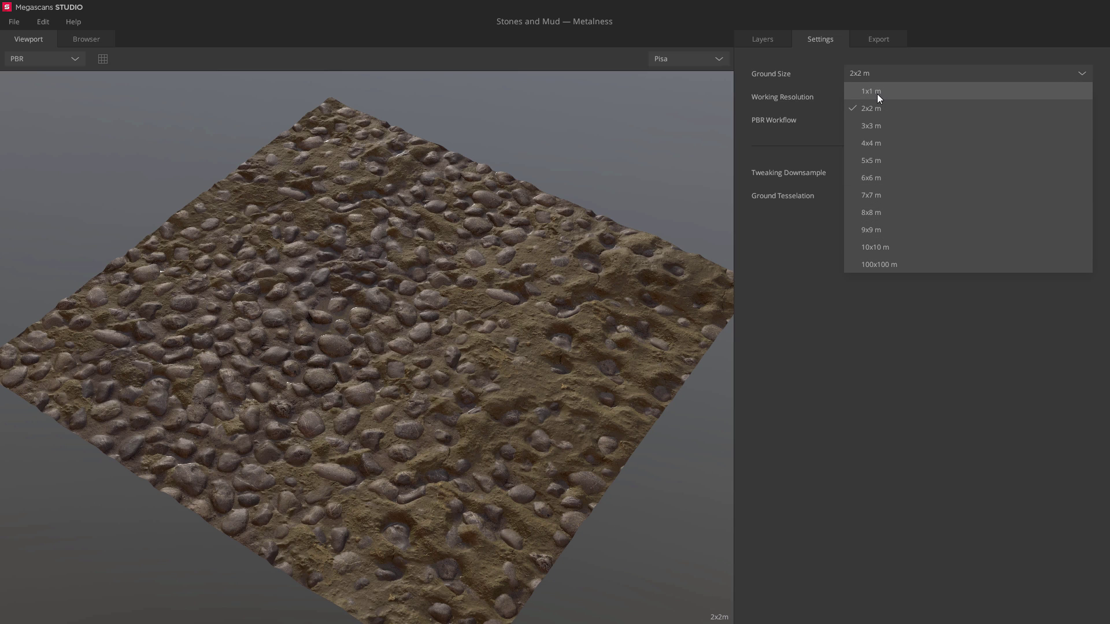
left_click(877, 93)
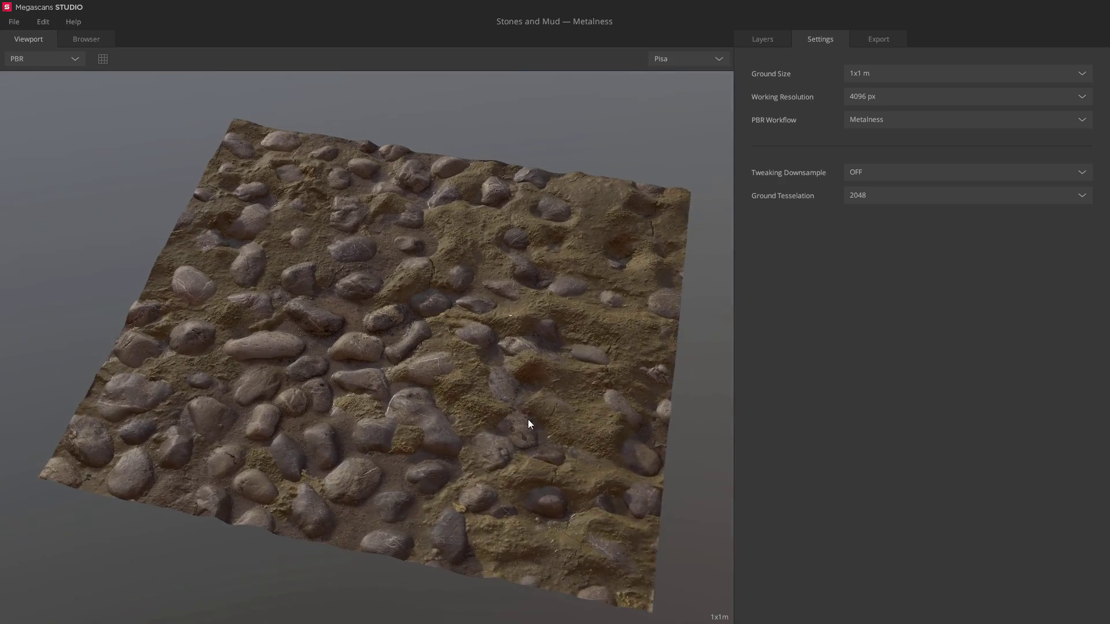
scroll(528, 419, "up", 3)
left_click_drag(524, 382, 466, 314)
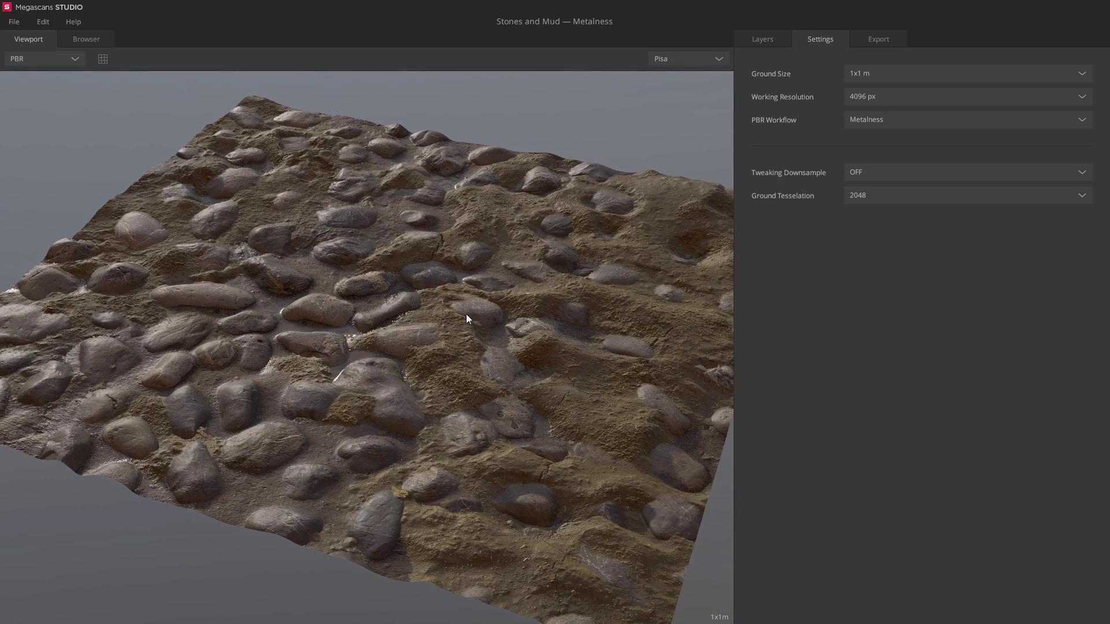
Step: Set the ground size to 4x4 m and inspect the surface detail
left_click(866, 76)
left_click(869, 141)
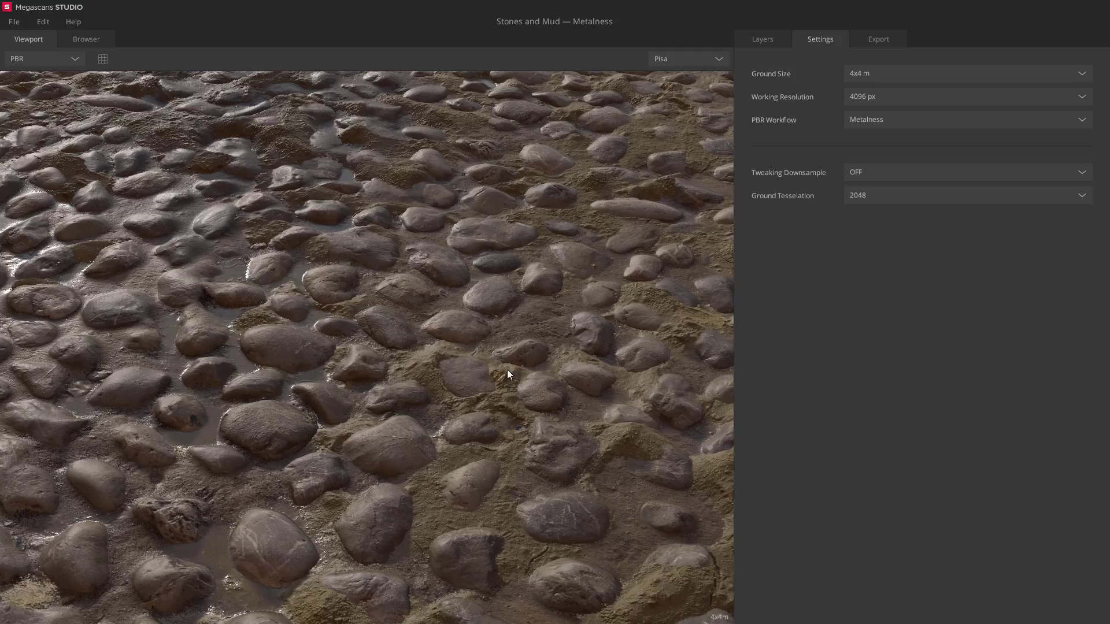
scroll(496, 203, "down", 4)
left_click_drag(504, 209, 450, 263)
scroll(450, 262, "up", 5)
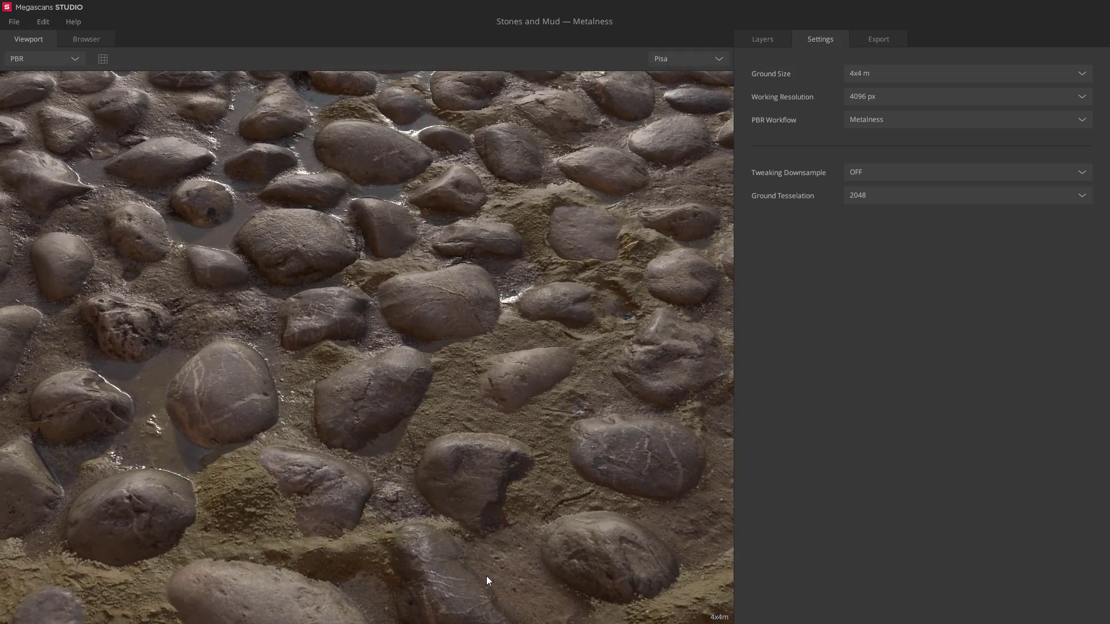
Step: Set the working resolution to 8192 px and check the ground texture
left_click(882, 97)
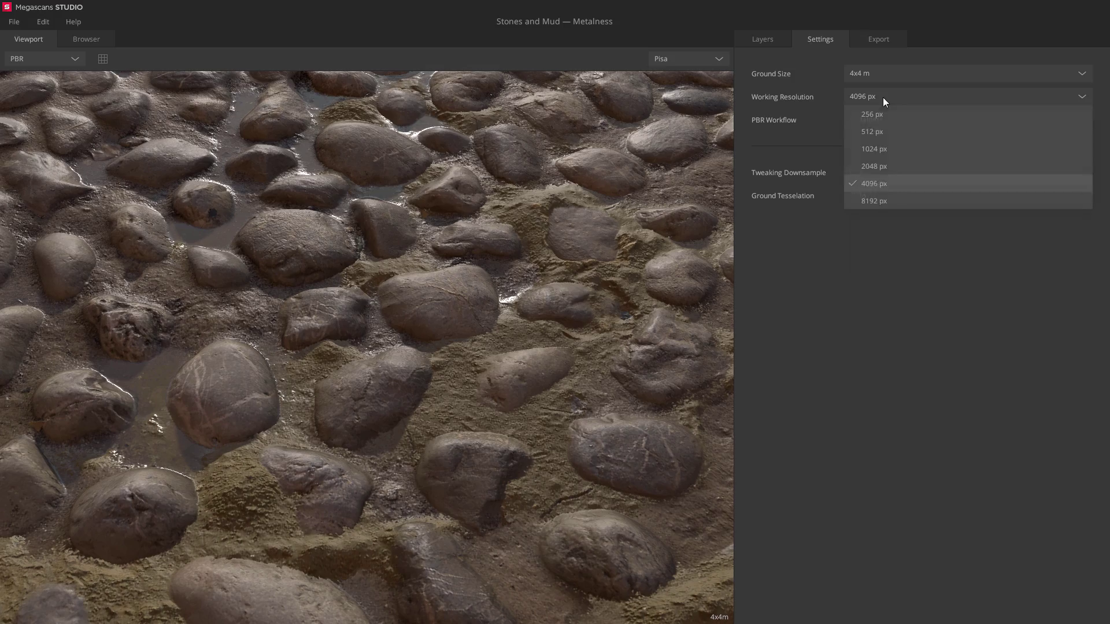
left_click(870, 197)
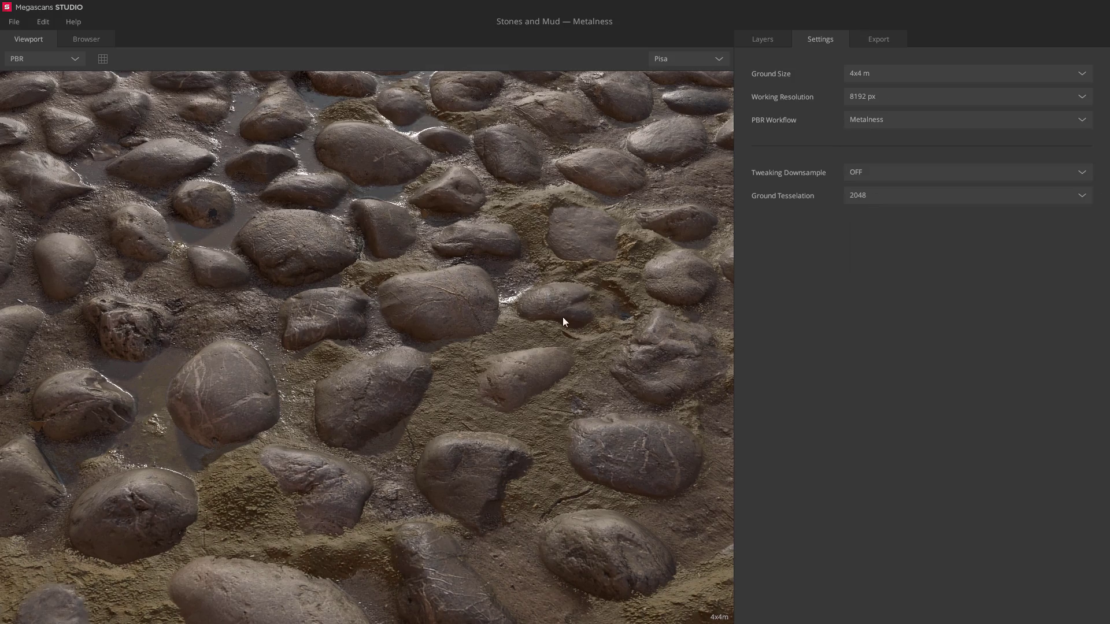
scroll(602, 394, "down", 6)
scroll(510, 294, "down", 6)
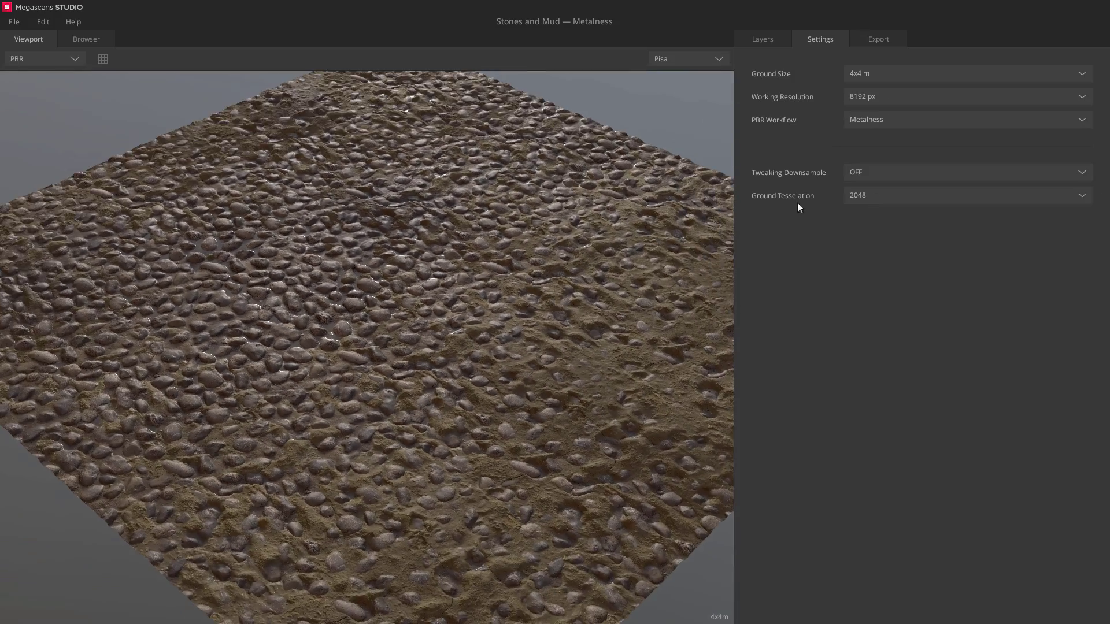
Step: Set the ground size to 2x2 m and the working resolution to 4096 px
left_click(862, 74)
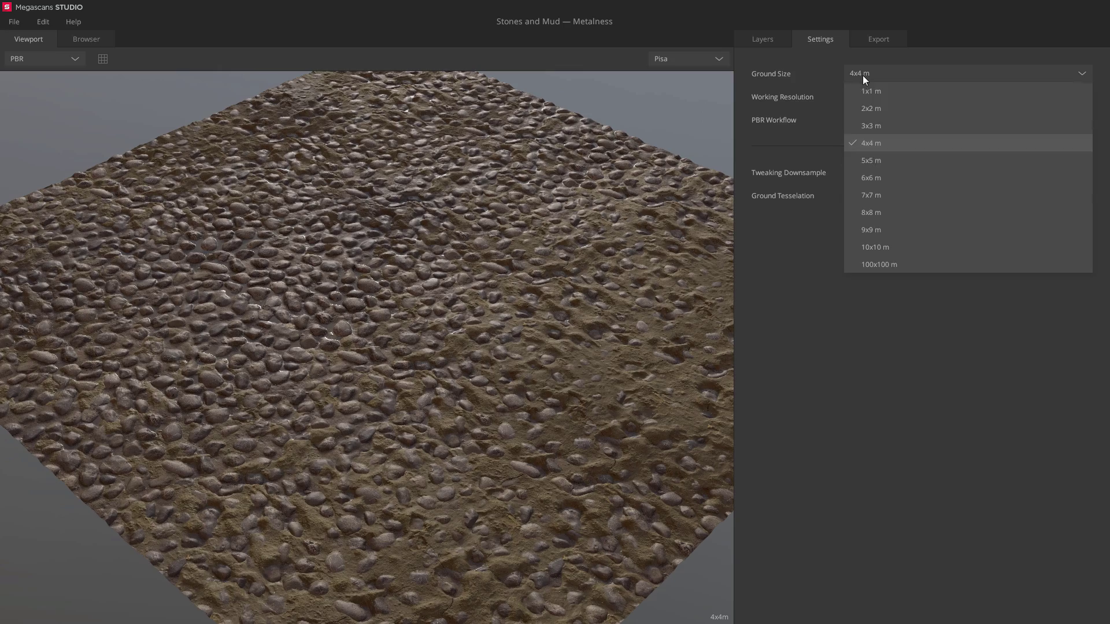
left_click(864, 109)
scroll(490, 341, "up", 3)
scroll(491, 345, "up", 5)
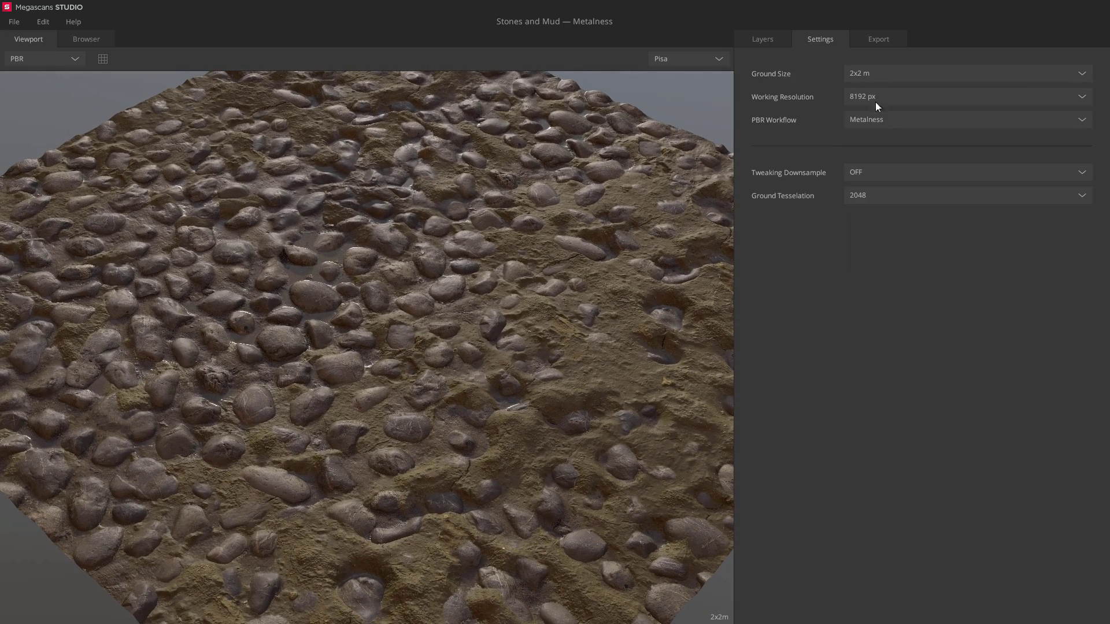
left_click(875, 98)
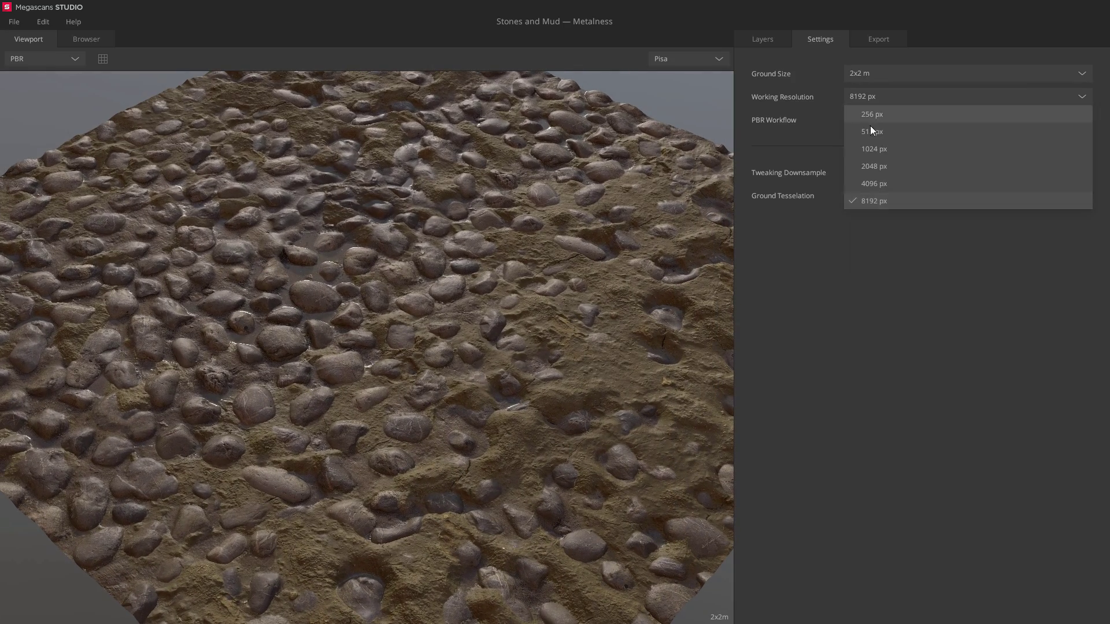
left_click(869, 178)
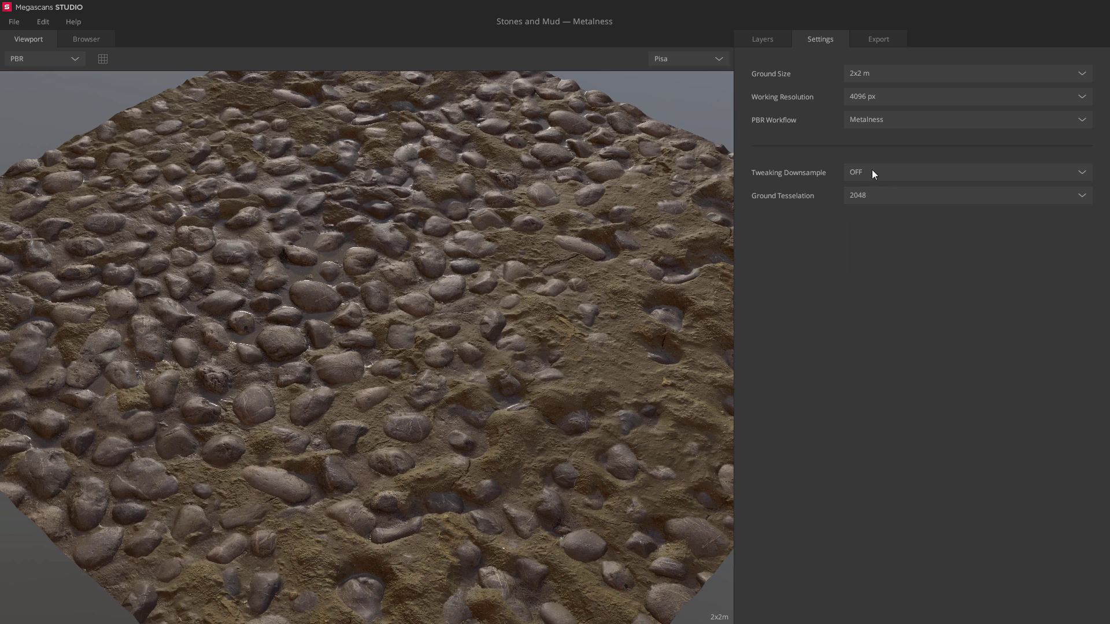
Step: Review the PBR workflow and tweaking downsample options, keeping Metalness and OFF
left_click(877, 124)
left_click(875, 137)
left_click(875, 120)
left_click(872, 150)
left_click(873, 172)
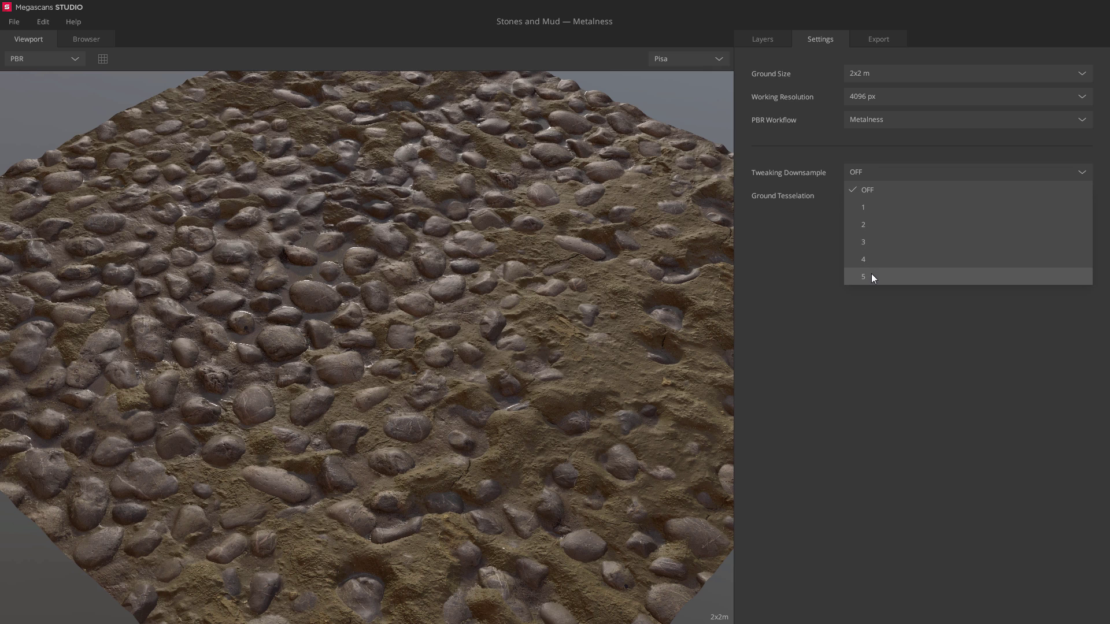
left_click(877, 190)
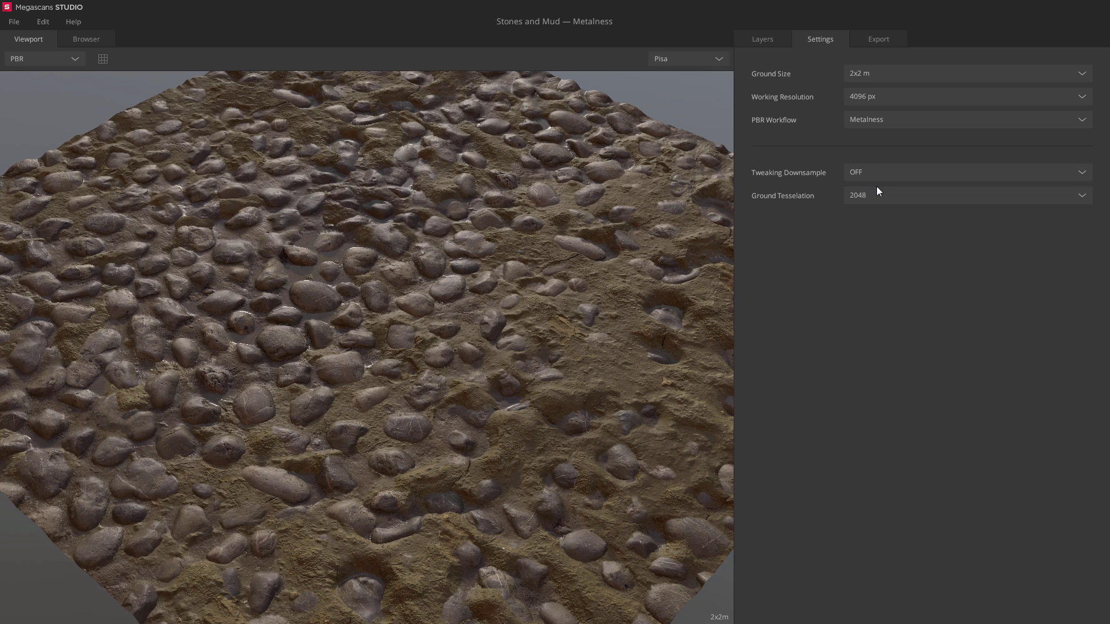
Step: Turn ground tessellation off to compare the flat surface, and restore it to 2048
left_click(878, 195)
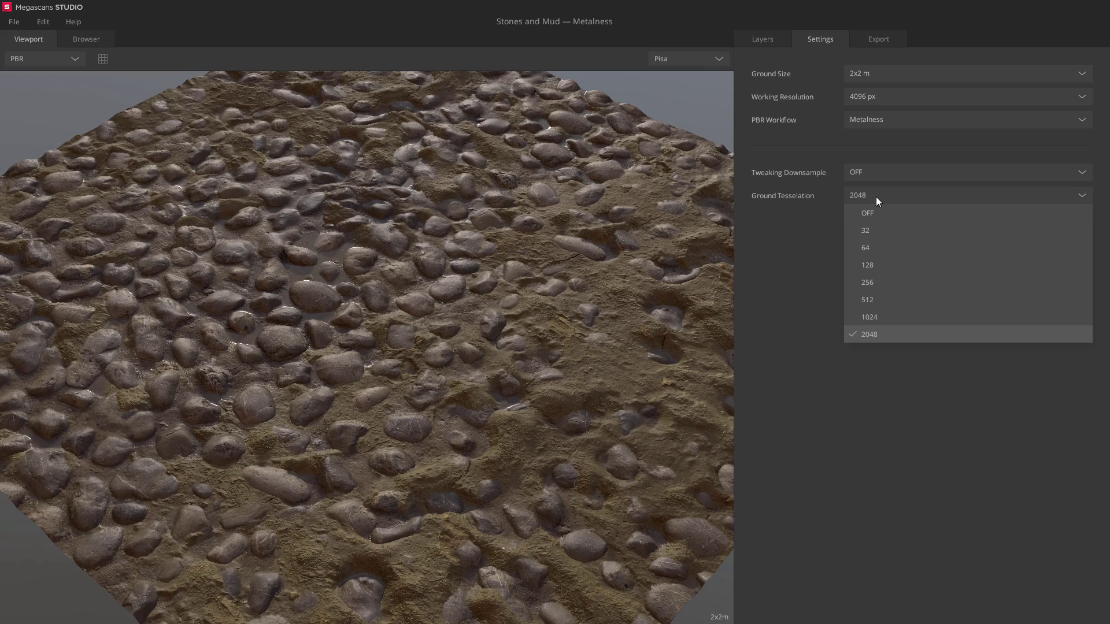
left_click(868, 212)
left_click_drag(663, 158, 647, 207)
left_click(873, 196)
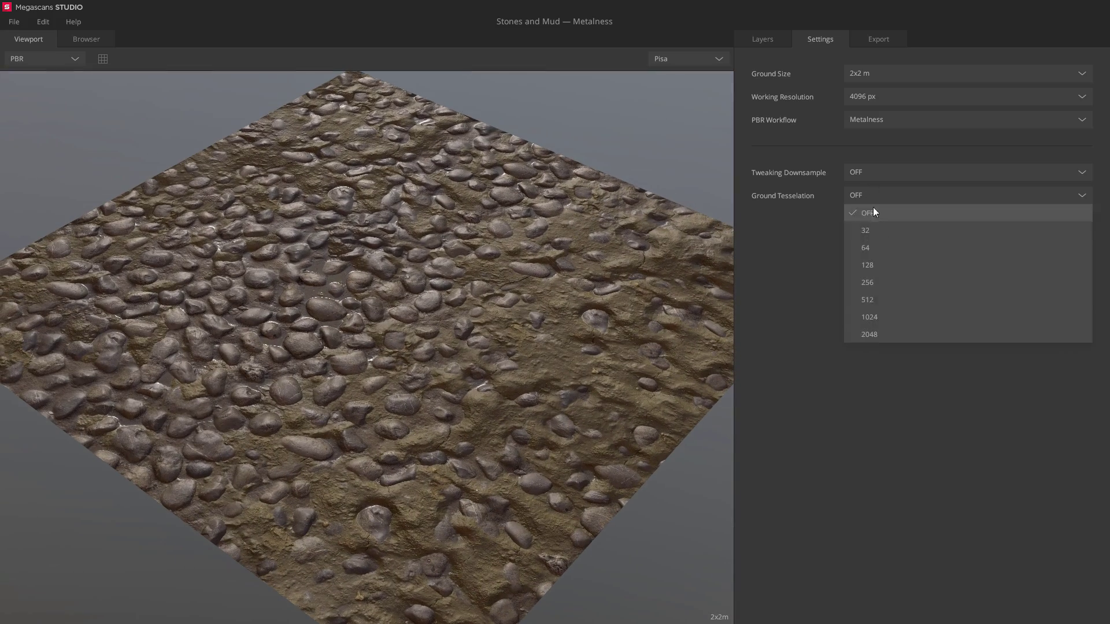
left_click(870, 334)
mouse_move(577, 279)
left_mouse_down()
mouse_move(628, 176)
mouse_move(582, 276)
left_mouse_up()
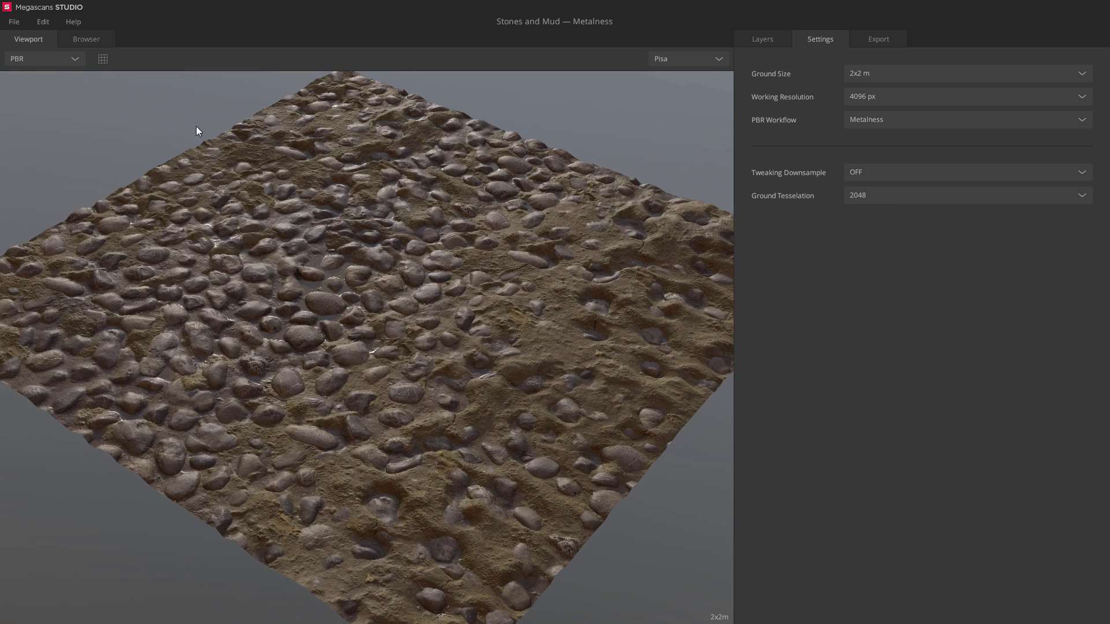
Step: Inspect the ground's individual maps, from Normal, Albedo and Cavity through Displacement, Occlusion and Metalness, and return to the PBR view
left_click(51, 61)
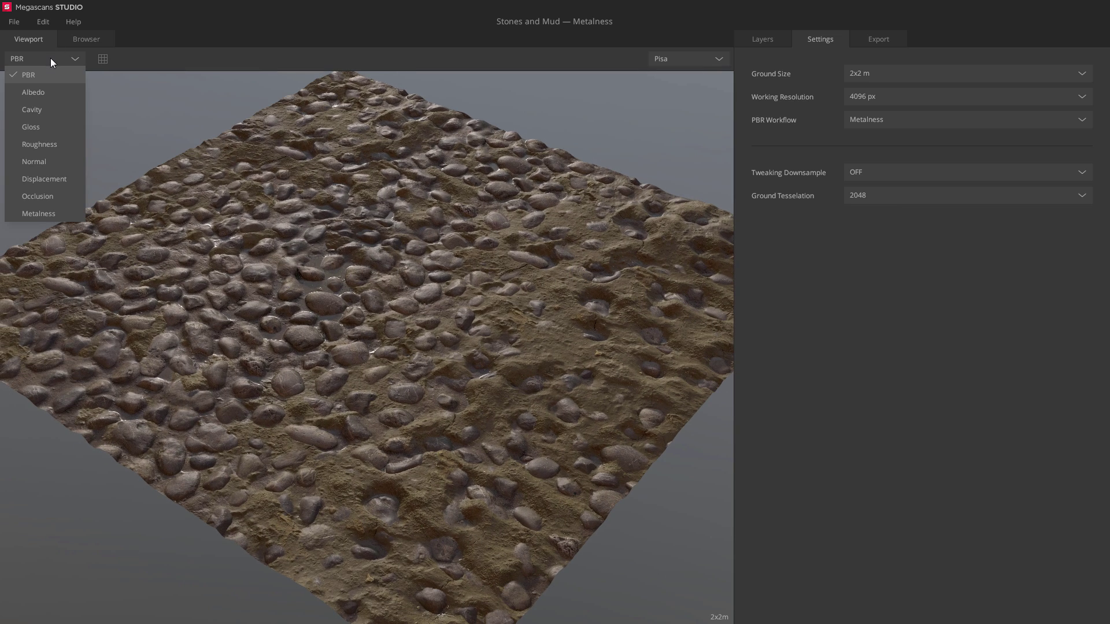
left_click(40, 161)
left_click_drag(147, 203, 207, 232)
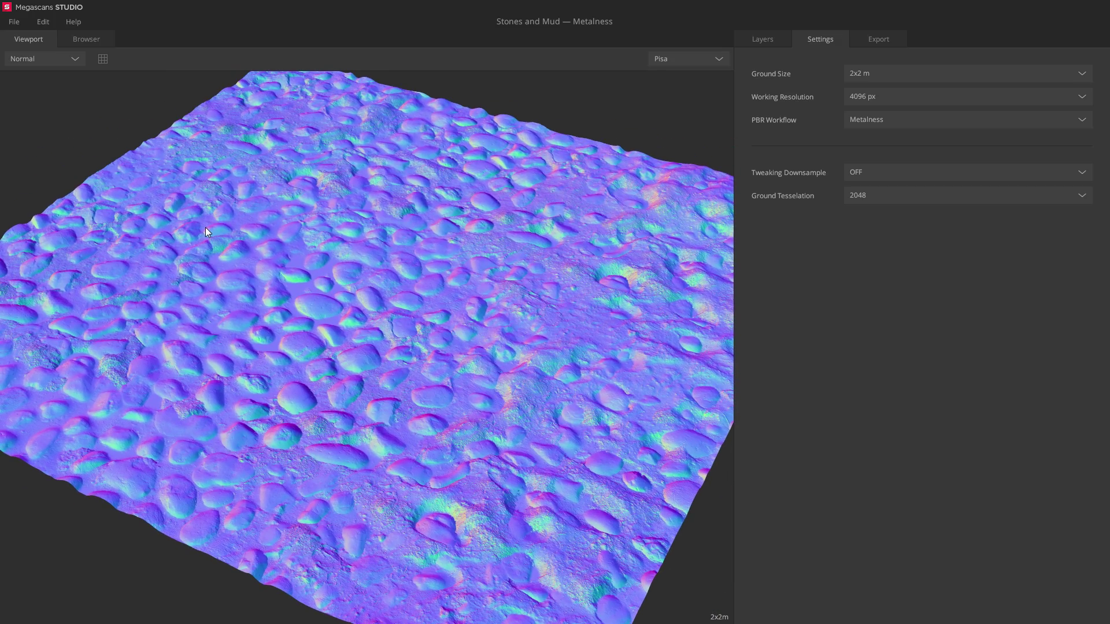
key("2")
key("3")
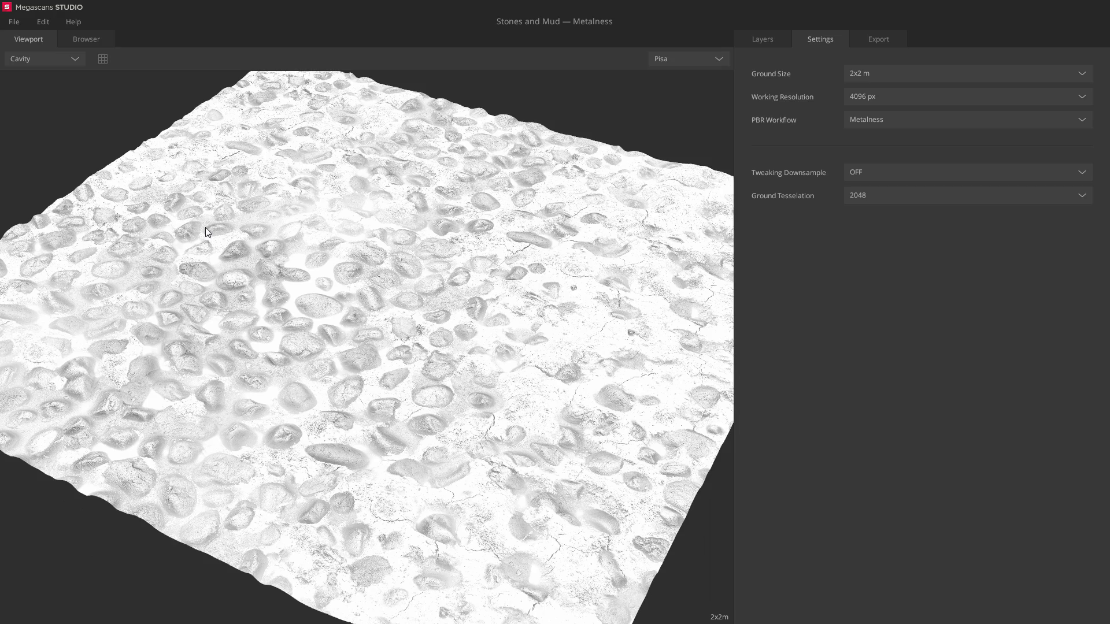
key("4")
key("5")
key("6")
key("7")
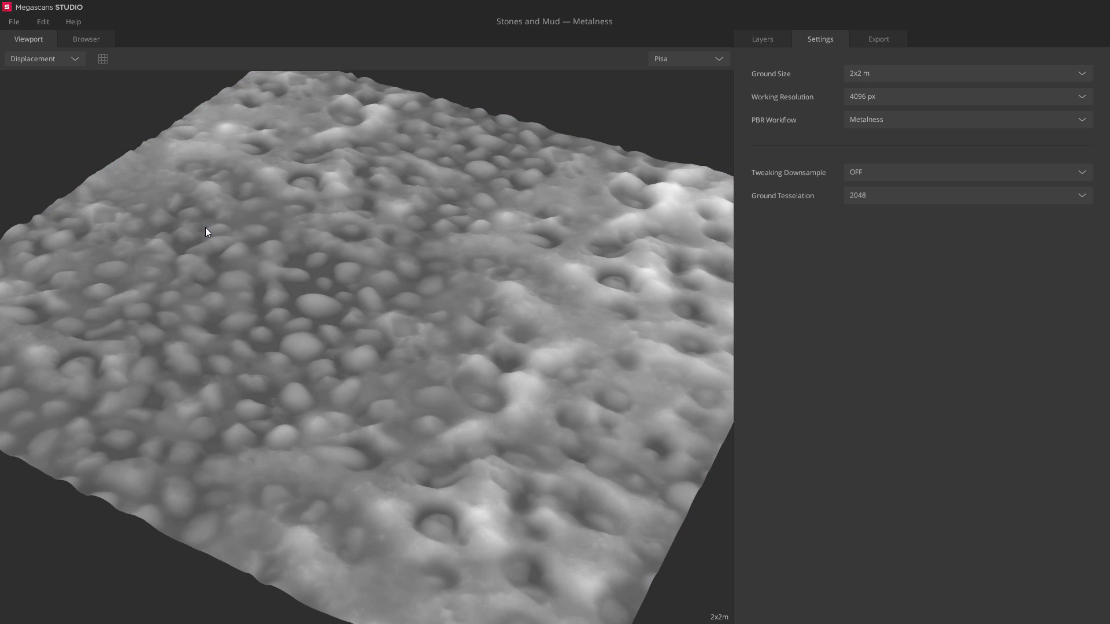
key("8")
key("9")
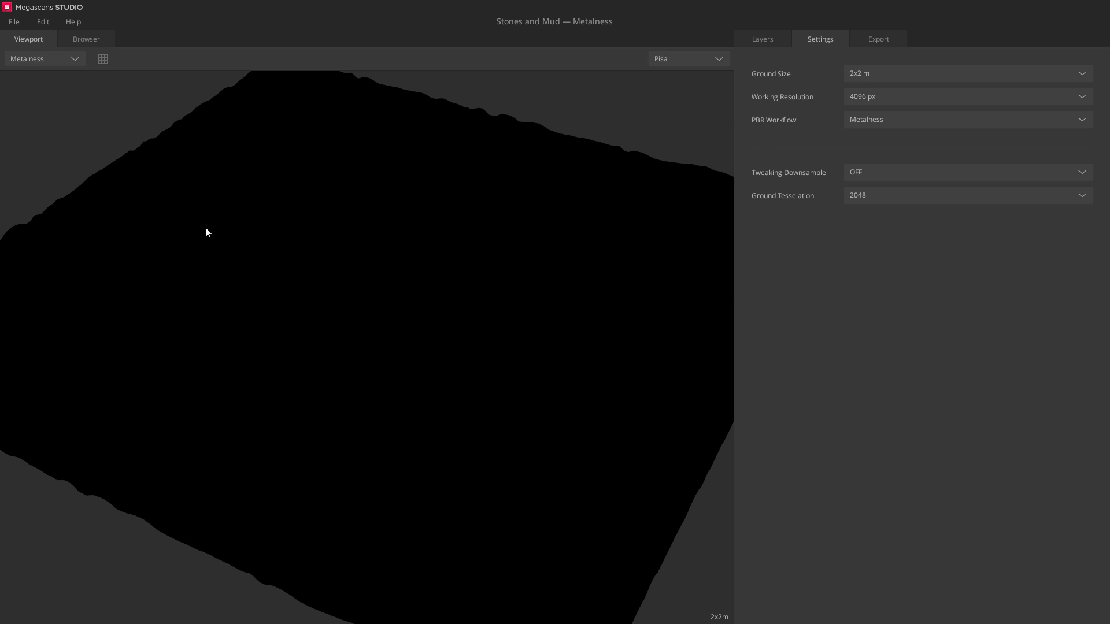
key("1")
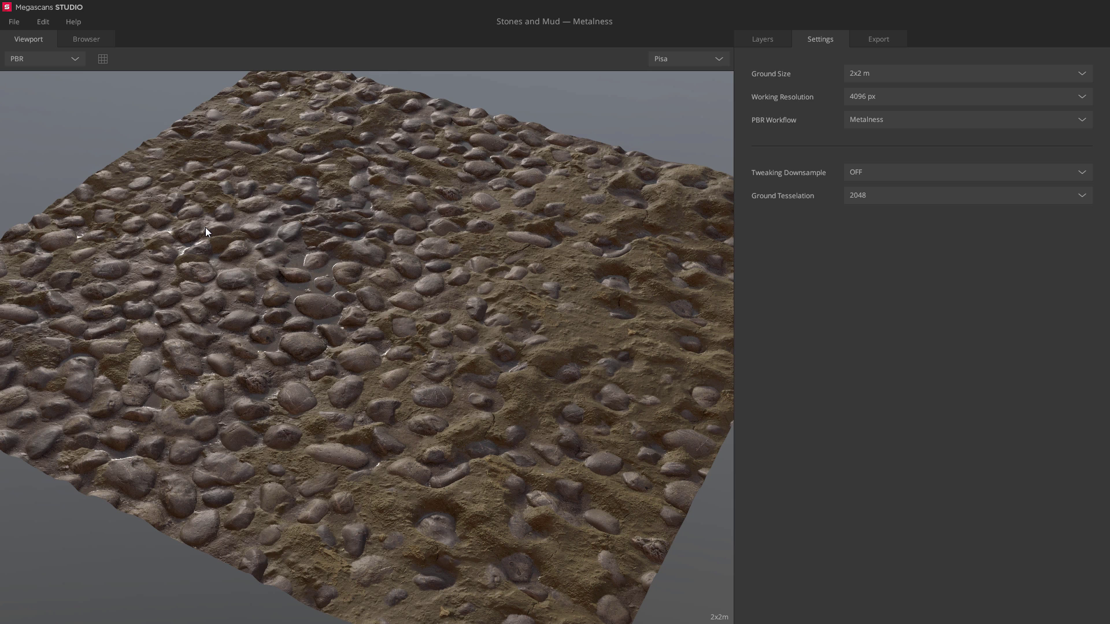
Step: Review the viewport's lighting environment options, keeping Pisa, and check the ground from another angle
left_click(717, 61)
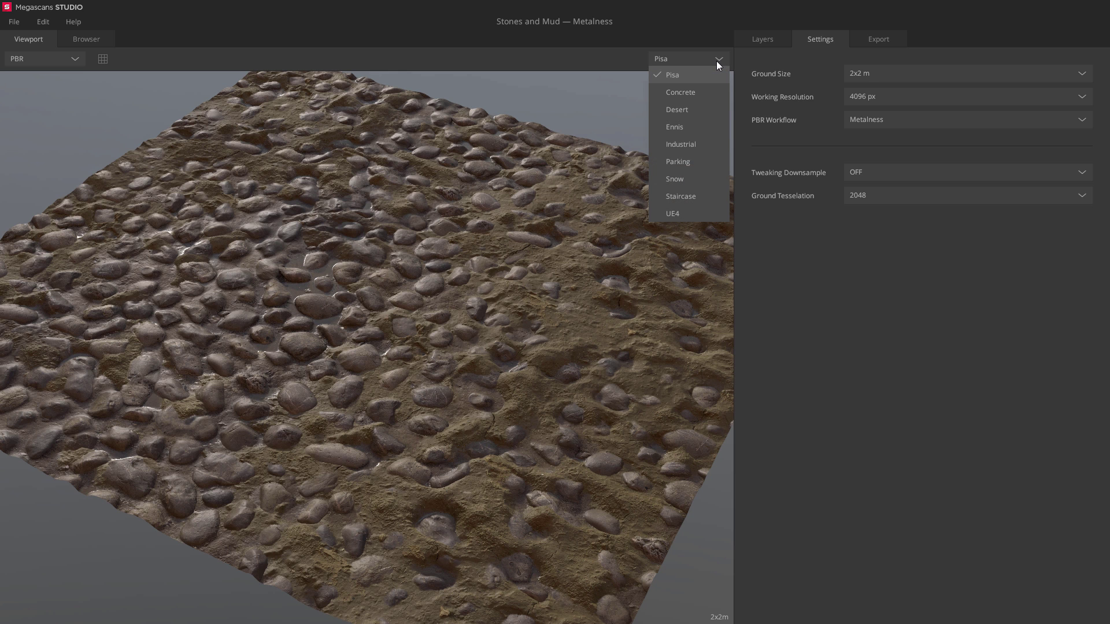
left_click(690, 91)
left_click_drag(690, 91, 617, 221)
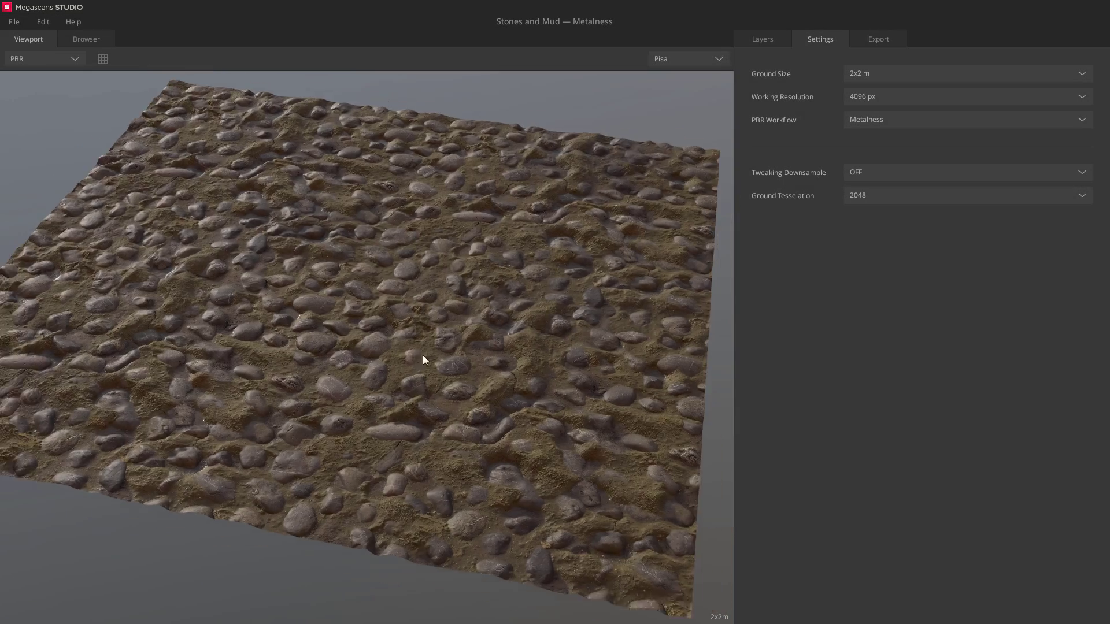
Step: Turn on the tiled preview of the ground and view the repeated surface from farther away
right_click_drag(423, 355, 325, 150)
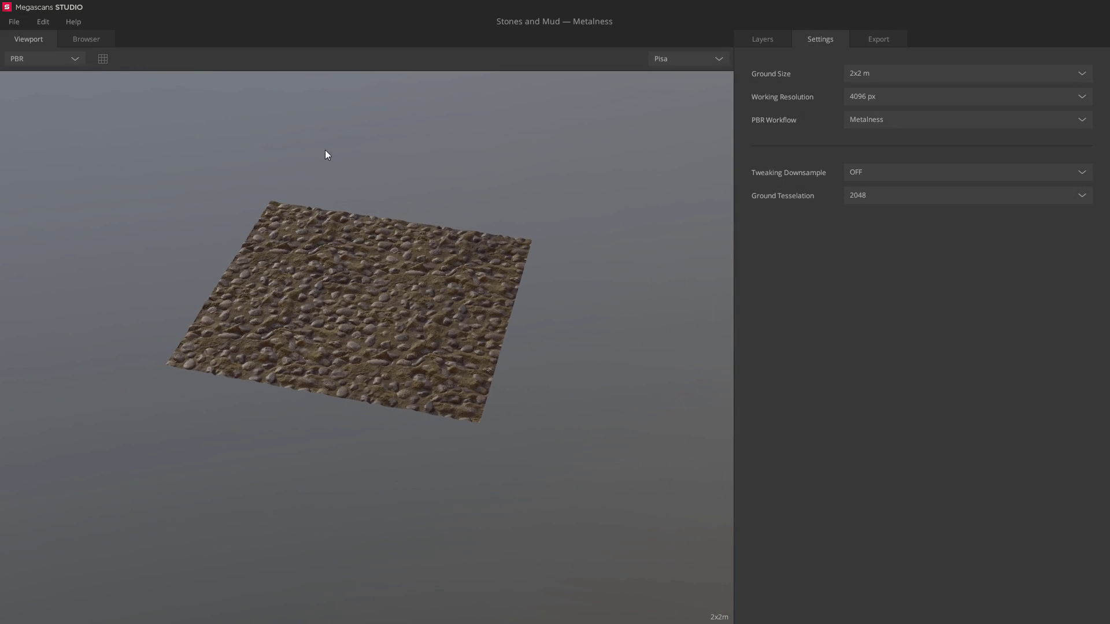
left_click(104, 60)
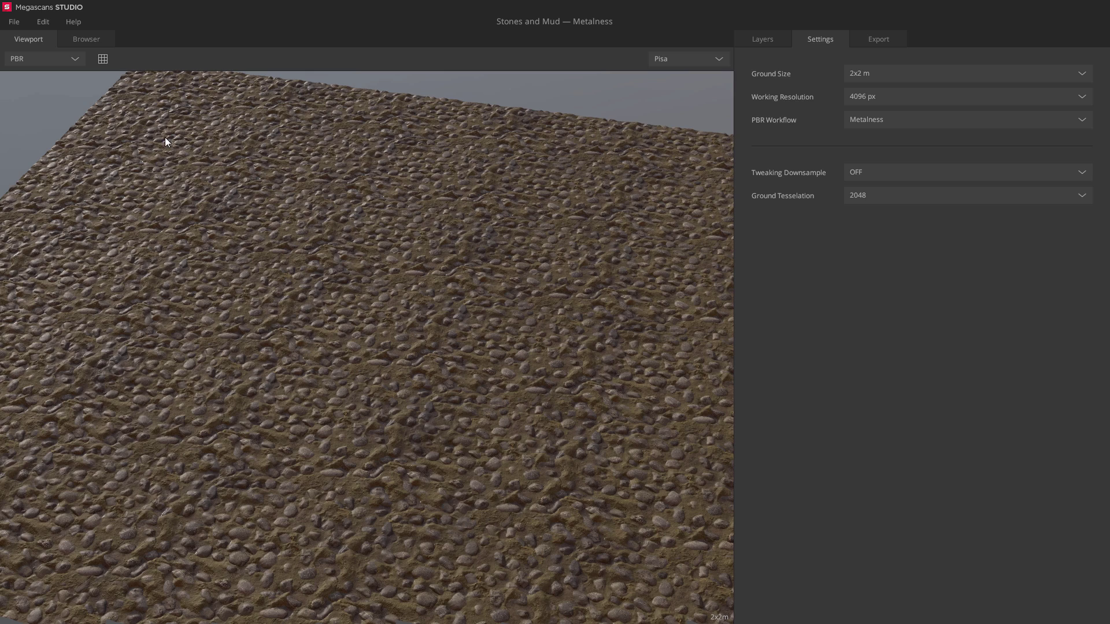
scroll(266, 240, "down", 1)
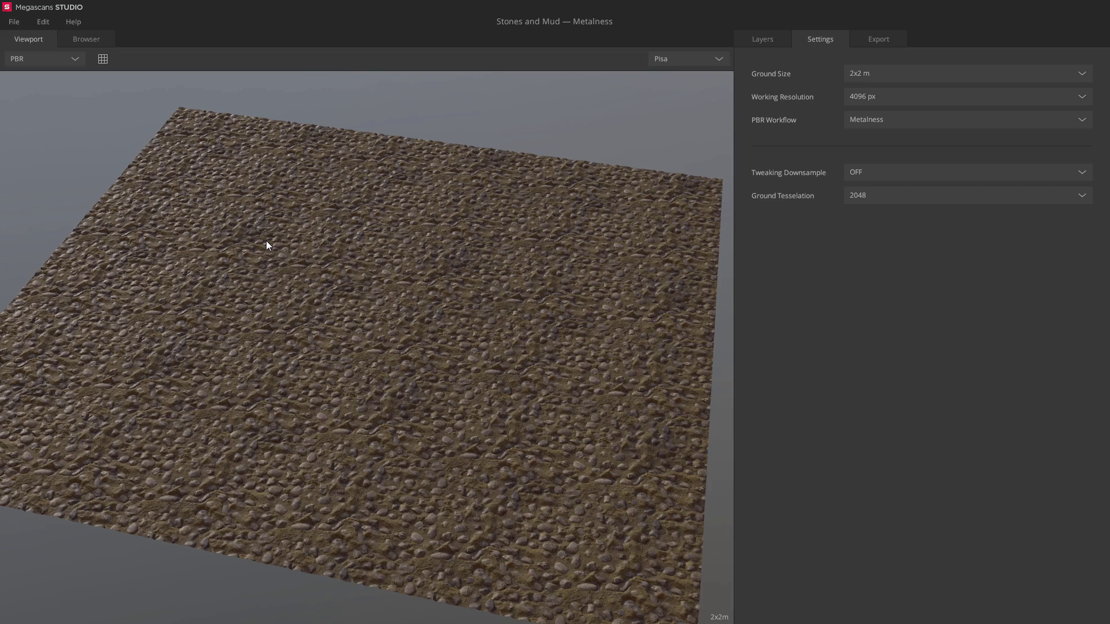
Step: Turn off the tiled preview and view the single ground tile up close
key("t")
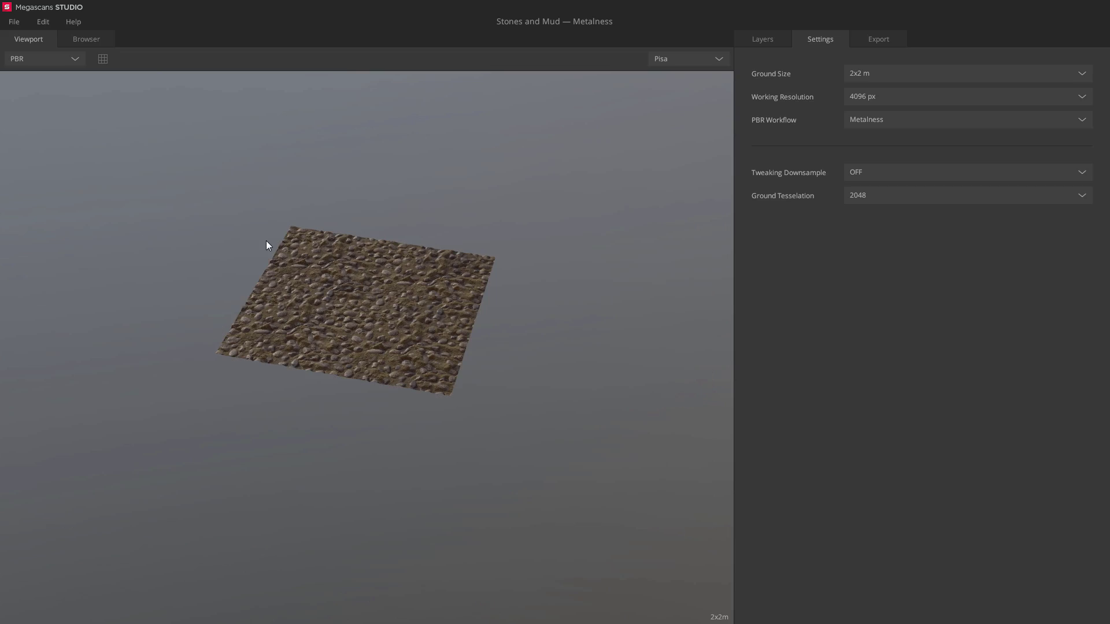
scroll(267, 248, "up", 5)
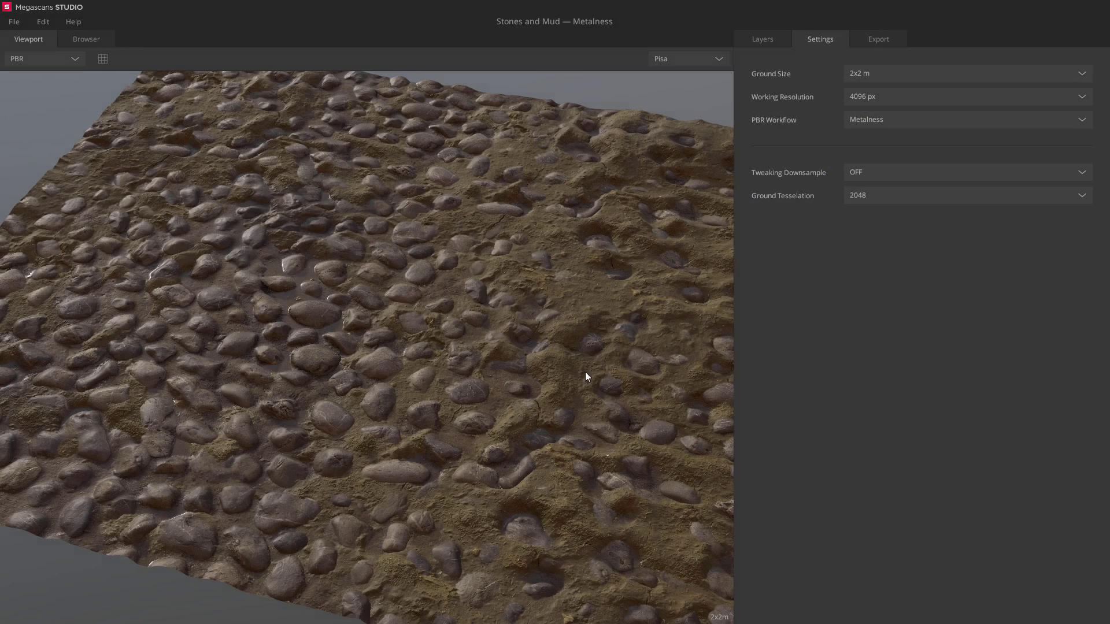
Step: Open the export settings and keep the export resolution at 4096 px
left_click(879, 39)
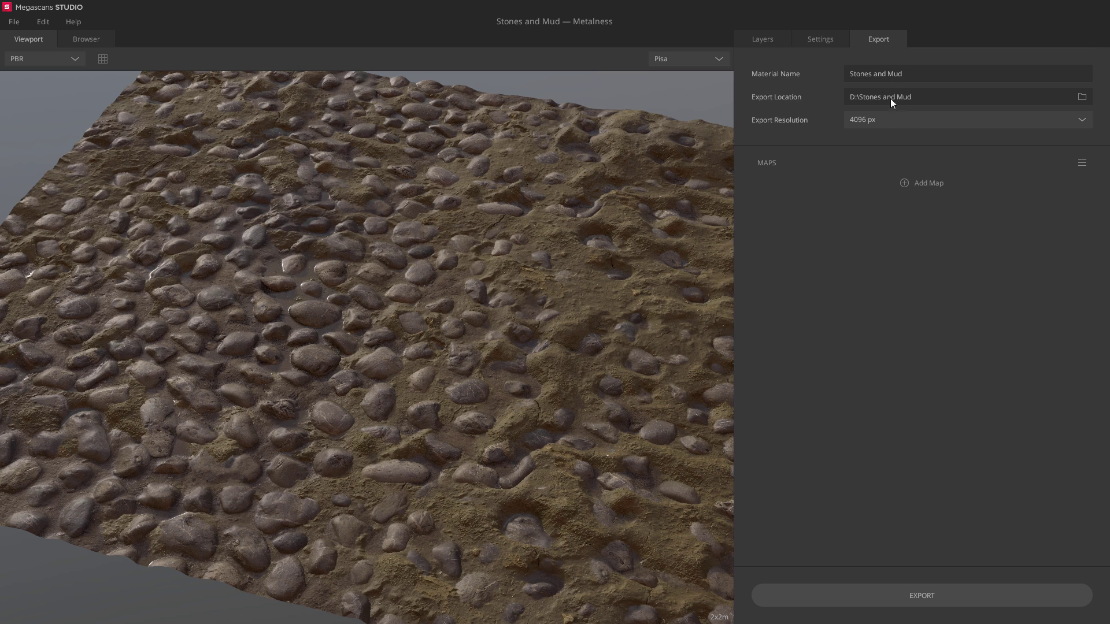
left_click(906, 119)
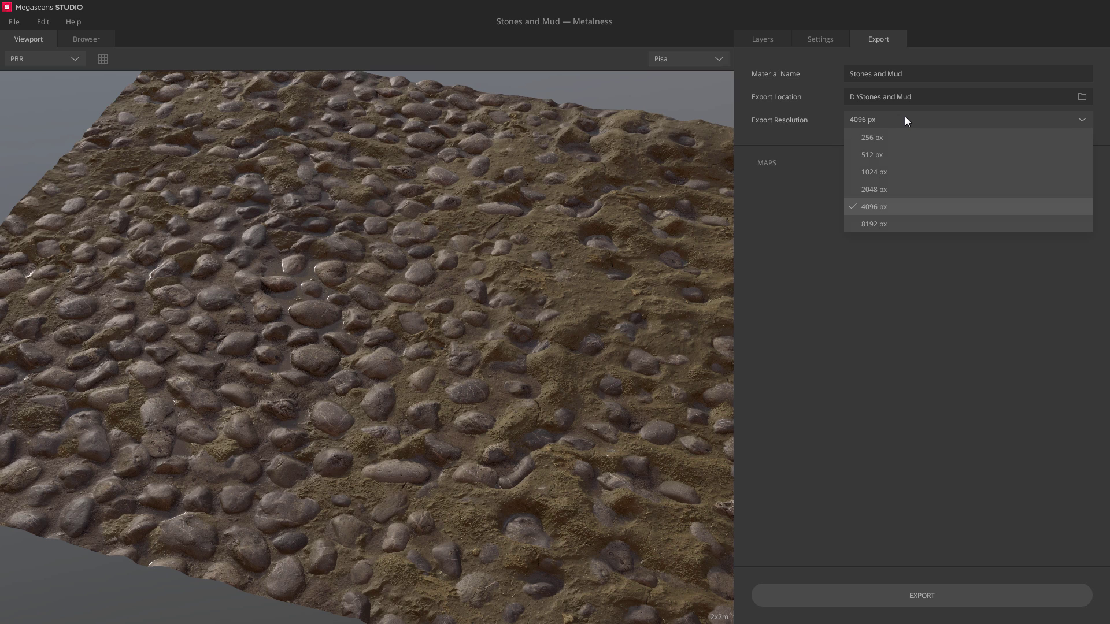
left_click(890, 207)
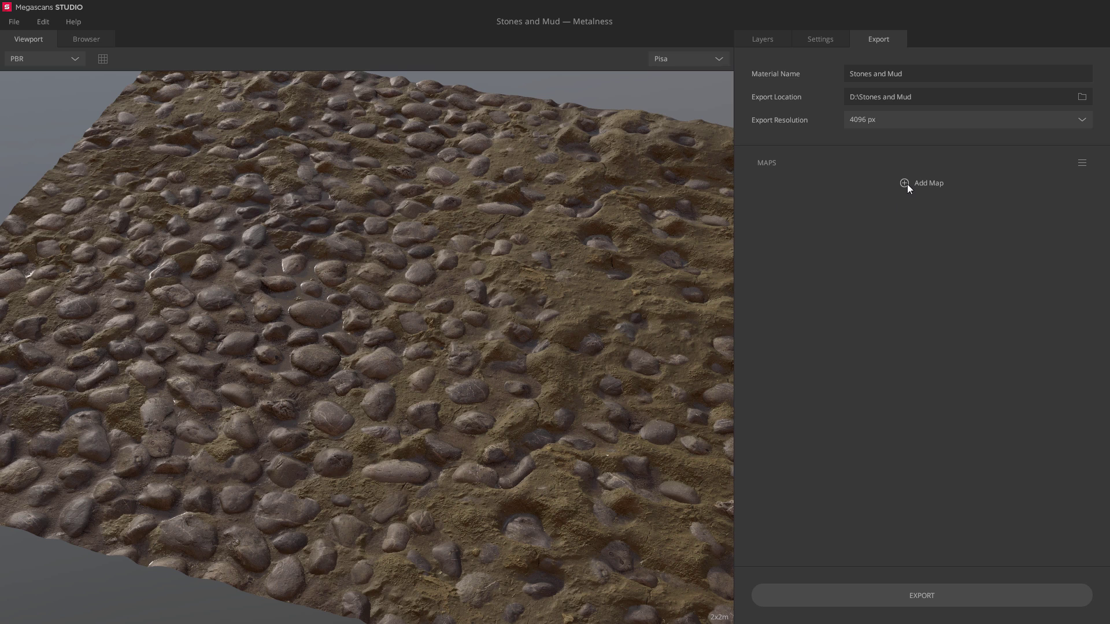
Step: Add an export map named RMA and assign Roughness to its R channel
left_click(909, 189)
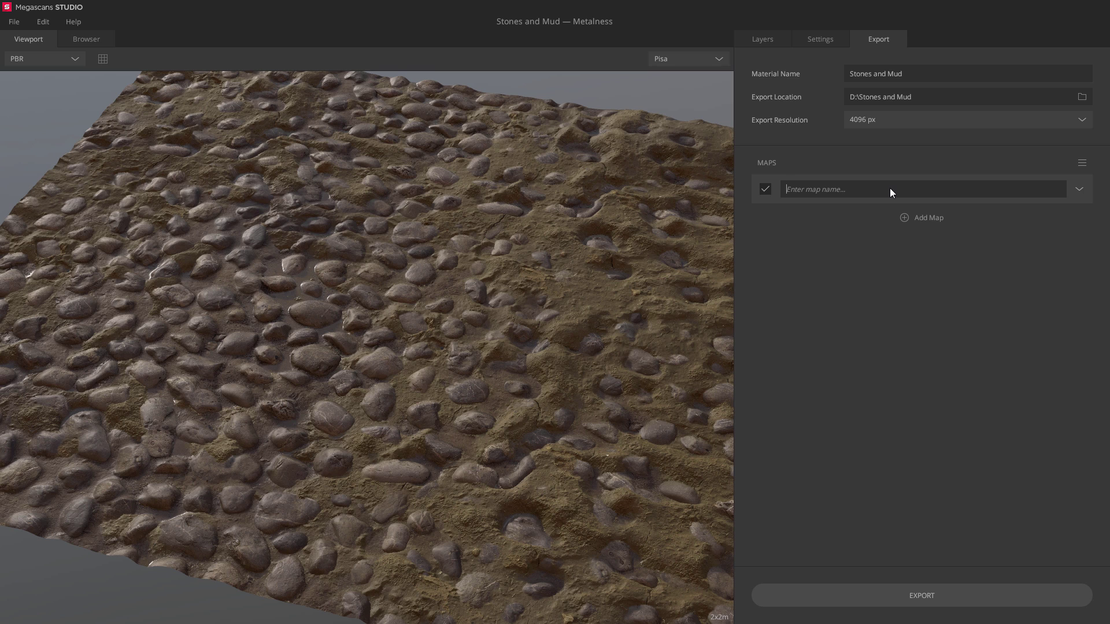
type("RMA")
left_click(1079, 191)
left_click(971, 212)
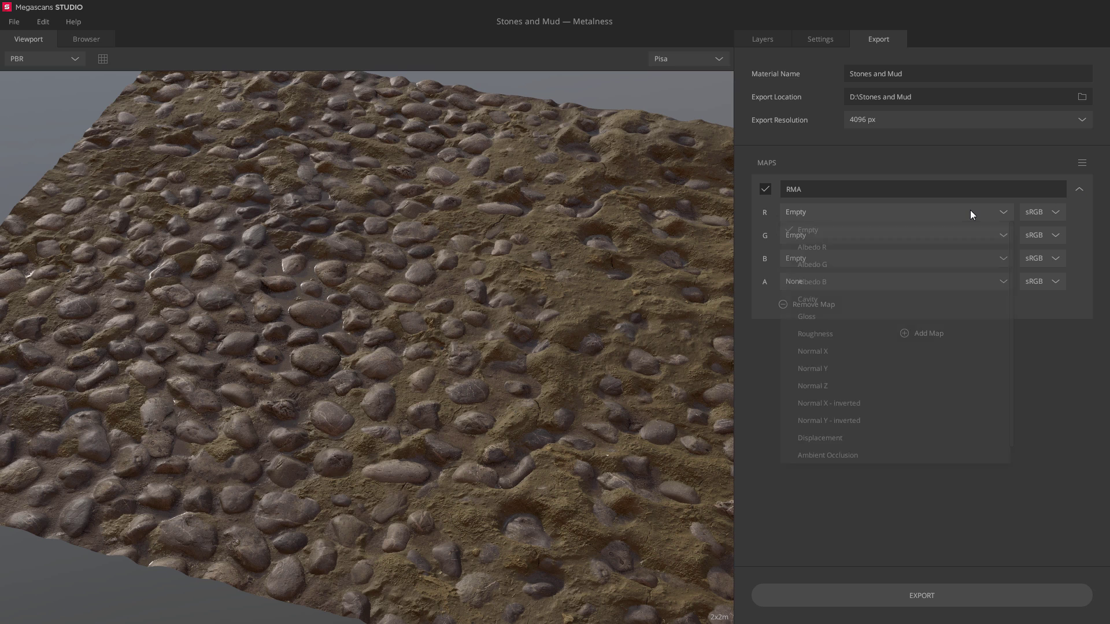
left_click(866, 331)
Step: Pack Metalness into G, Ambient Occlusion into B and Displacement into A of the RMA map, keeping the alpha channel Linear
left_click(904, 236)
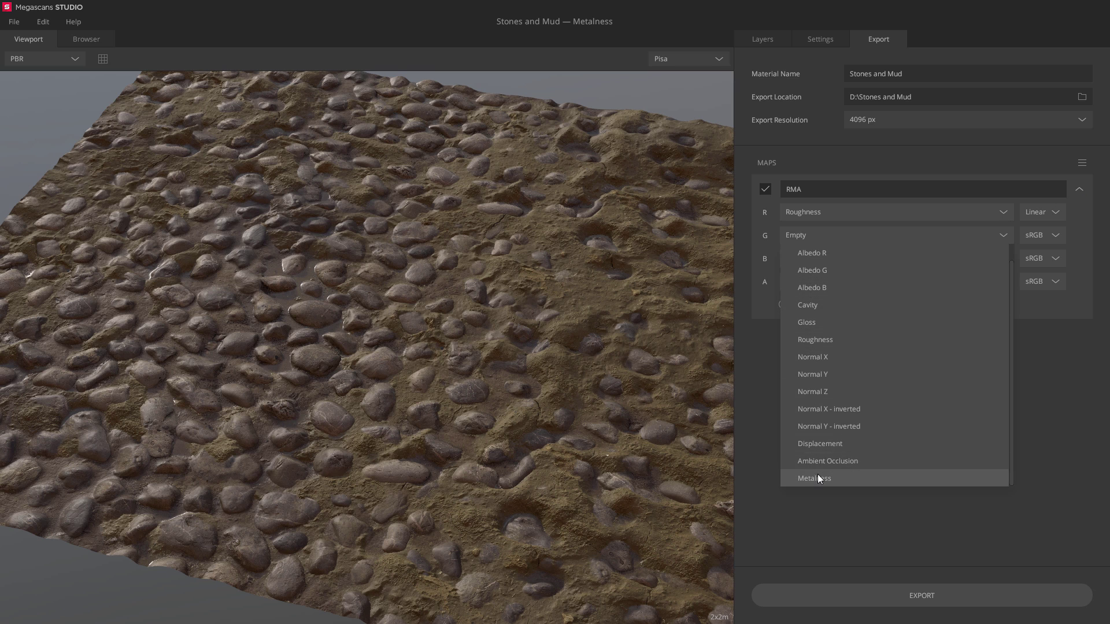
left_click(819, 478)
left_click(827, 261)
left_click(839, 498)
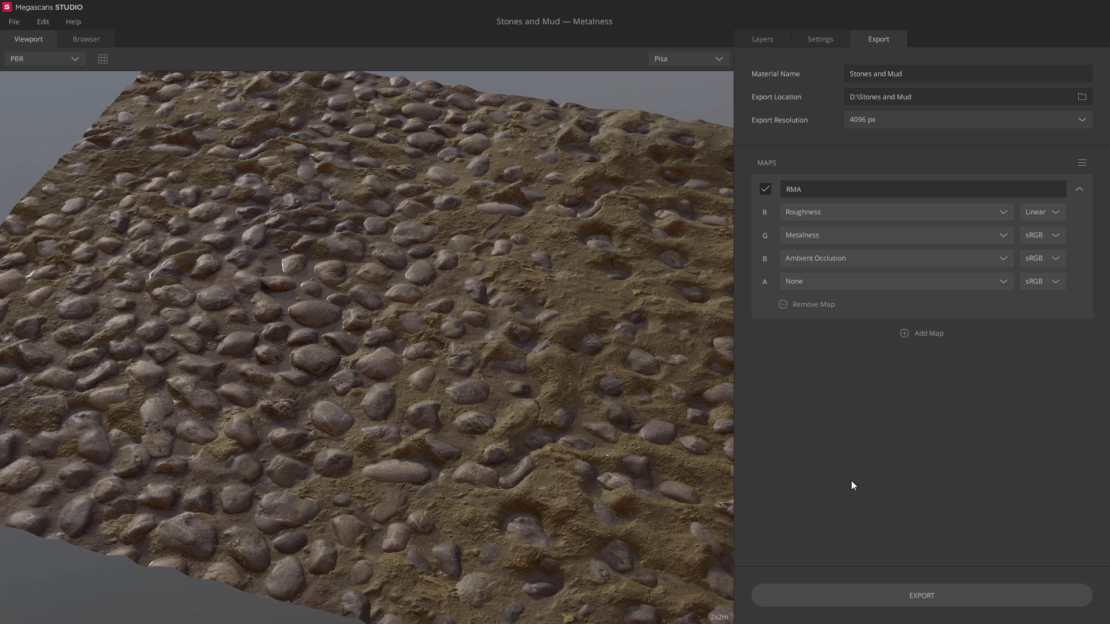
left_click(838, 280)
left_click(828, 505)
left_click(1048, 282)
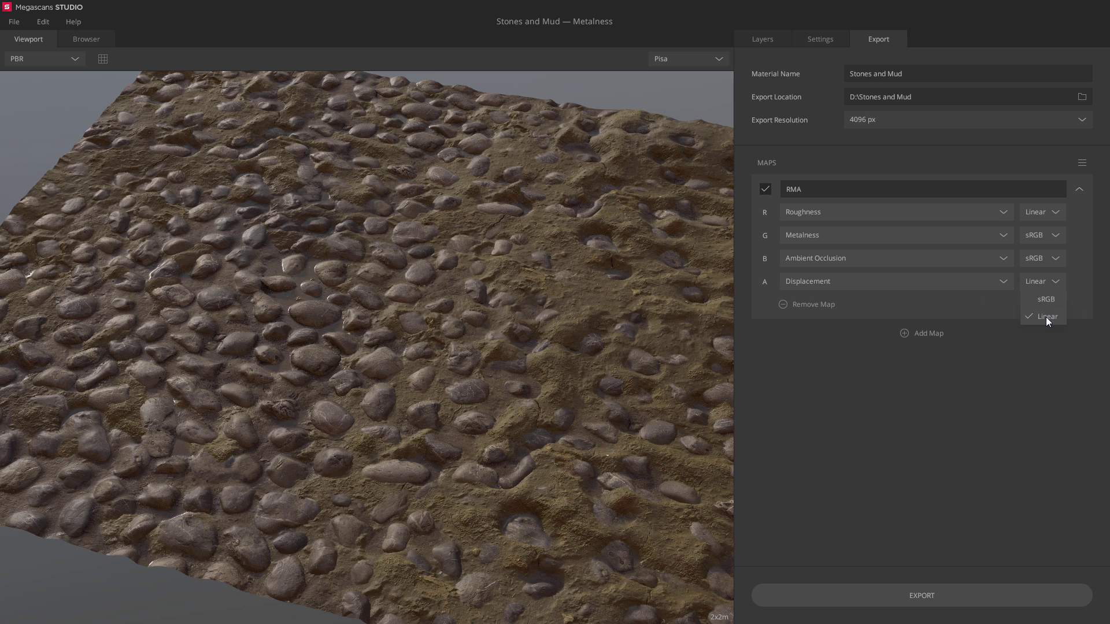
Step: Add a second export map named Albedo with Albedo R, Albedo G and Albedo B in its R, G and B channels
left_click(906, 338)
type("Albedo")
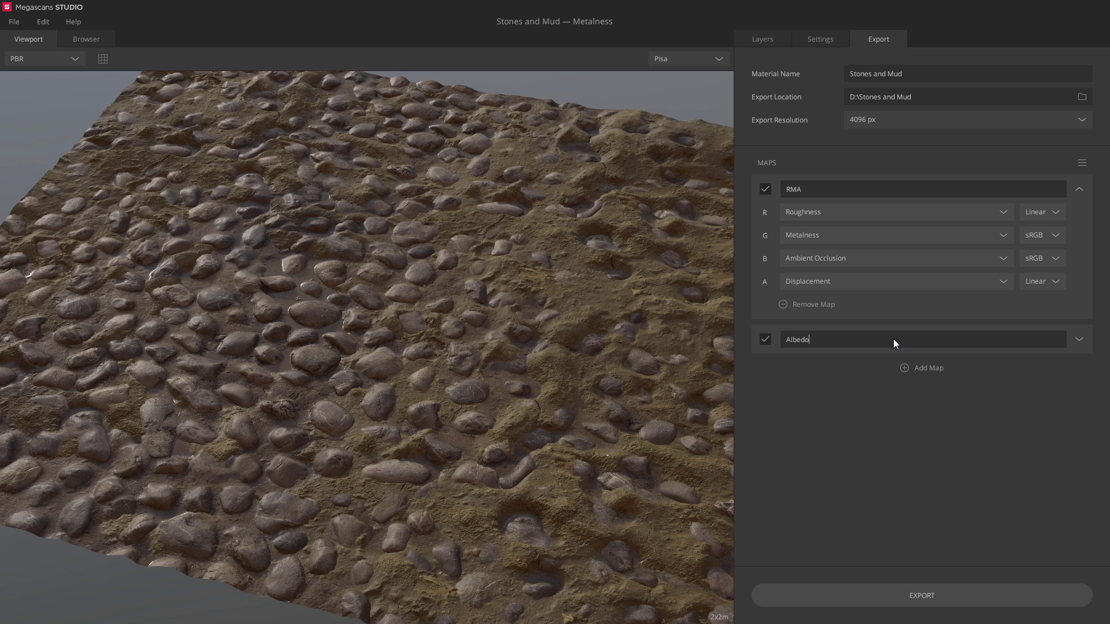
left_click(1079, 339)
left_click(966, 365)
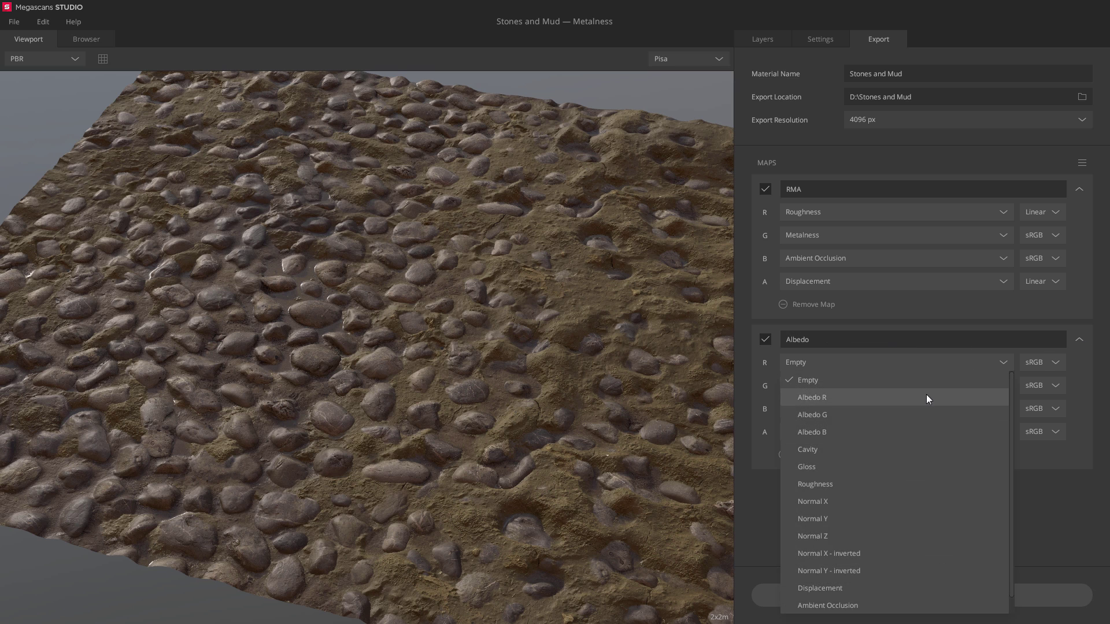
left_click(824, 179)
left_click(816, 404)
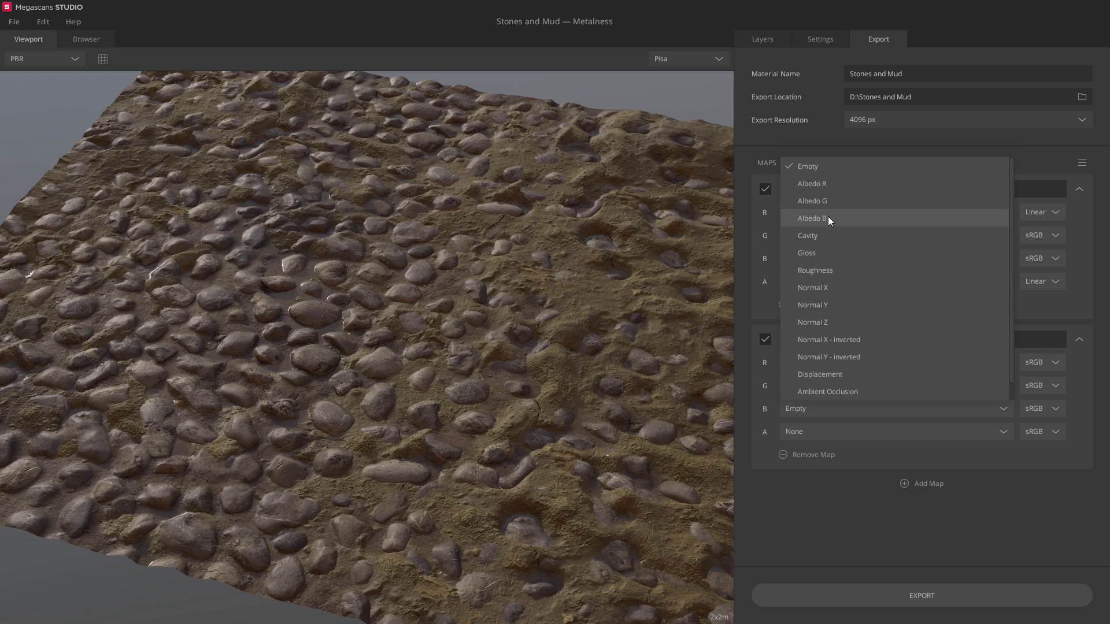
left_click(828, 217)
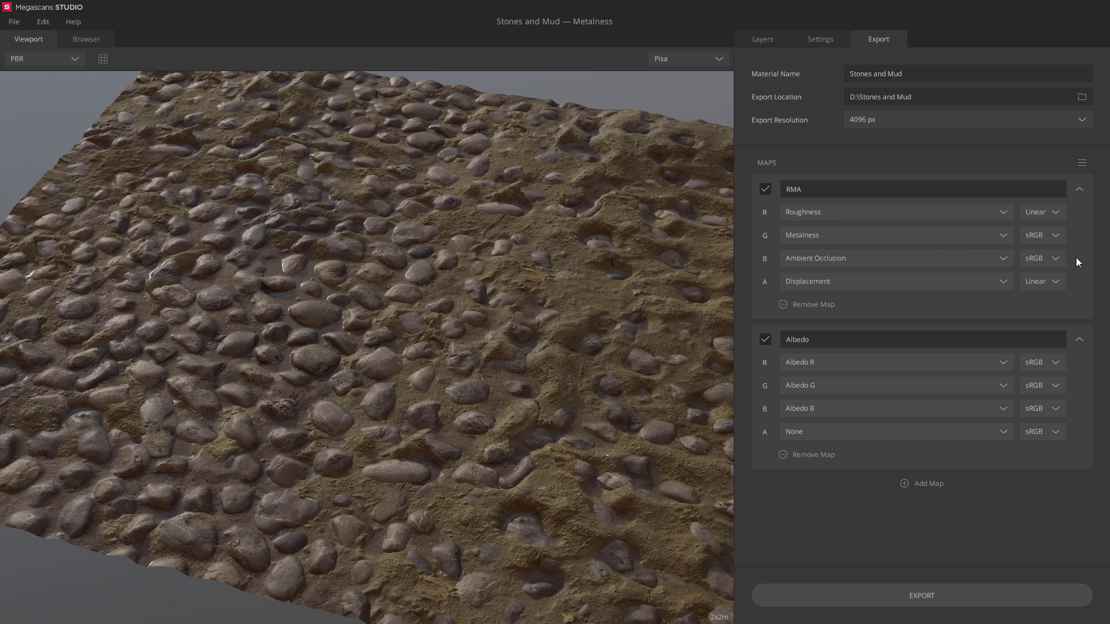
Step: Save the current export map setup as a preset named RMA Packed
left_click(1083, 164)
left_click(1041, 197)
left_click(536, 287)
type("RMA Packed")
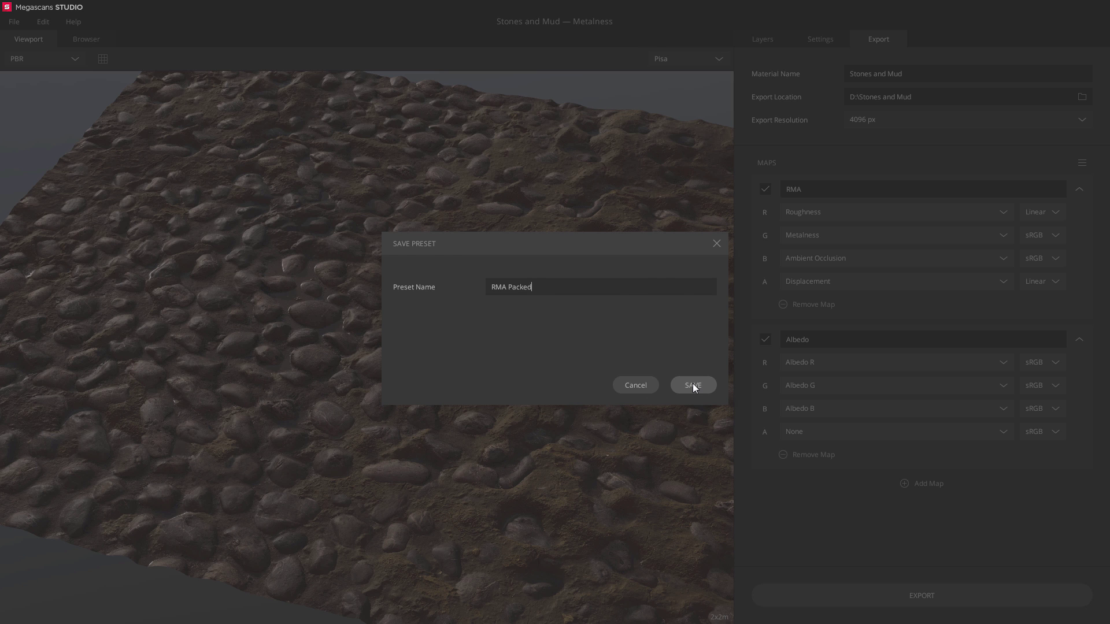
left_click(693, 385)
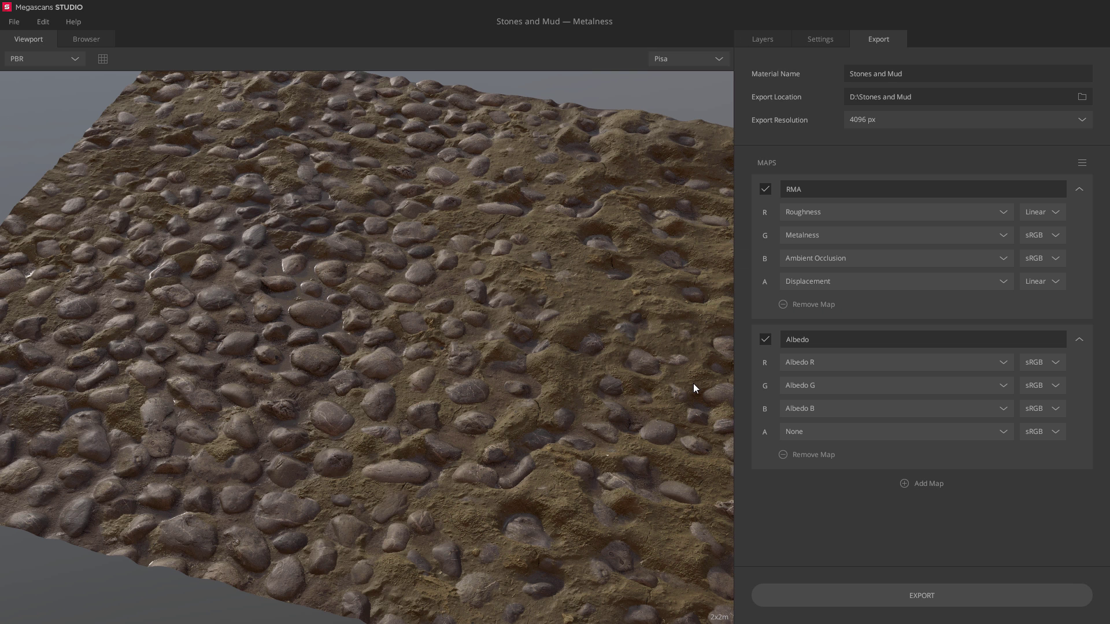
Step: Remove the Albedo and RMA maps and load the default Metalness export maps instead
left_click(784, 454)
left_click(783, 305)
left_click(1082, 164)
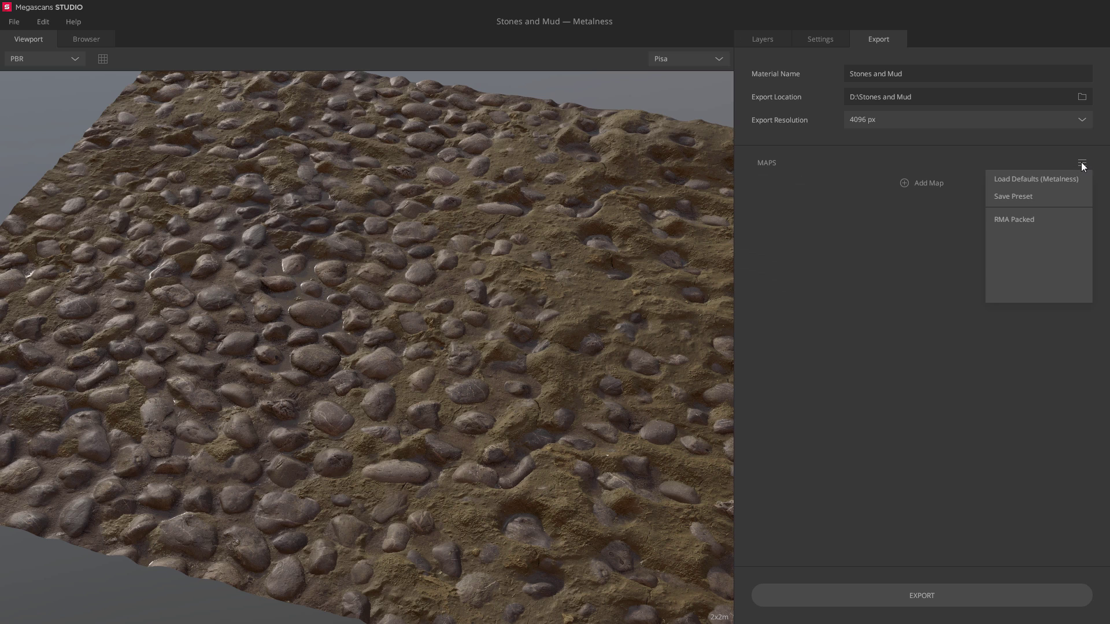
left_click(1043, 179)
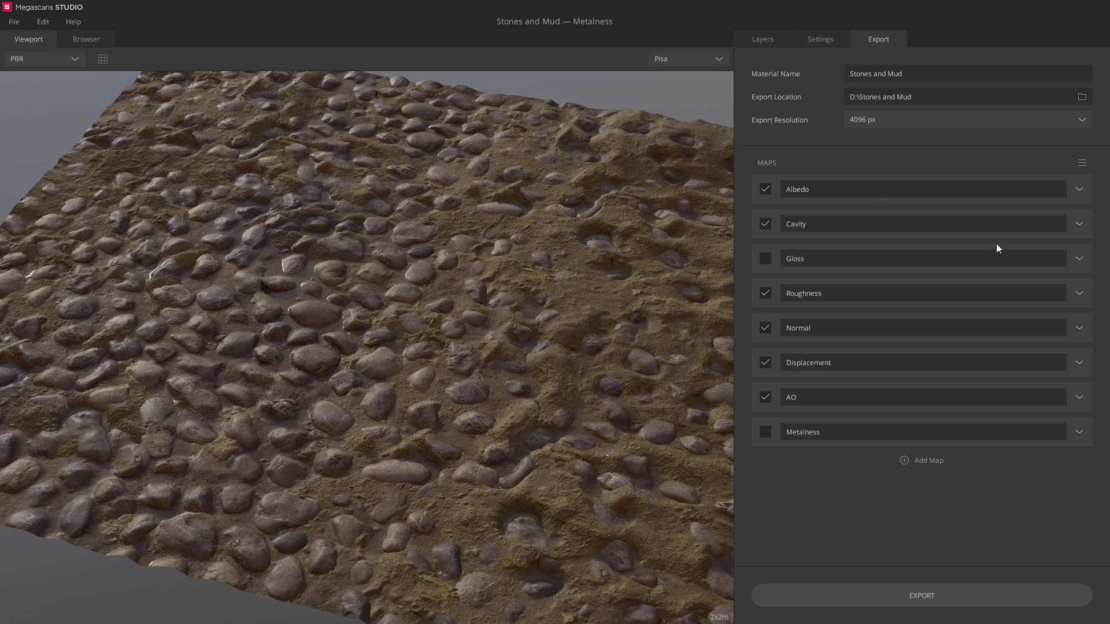
Step: Export the enabled Stones and Mud maps and save the project
left_click(928, 594)
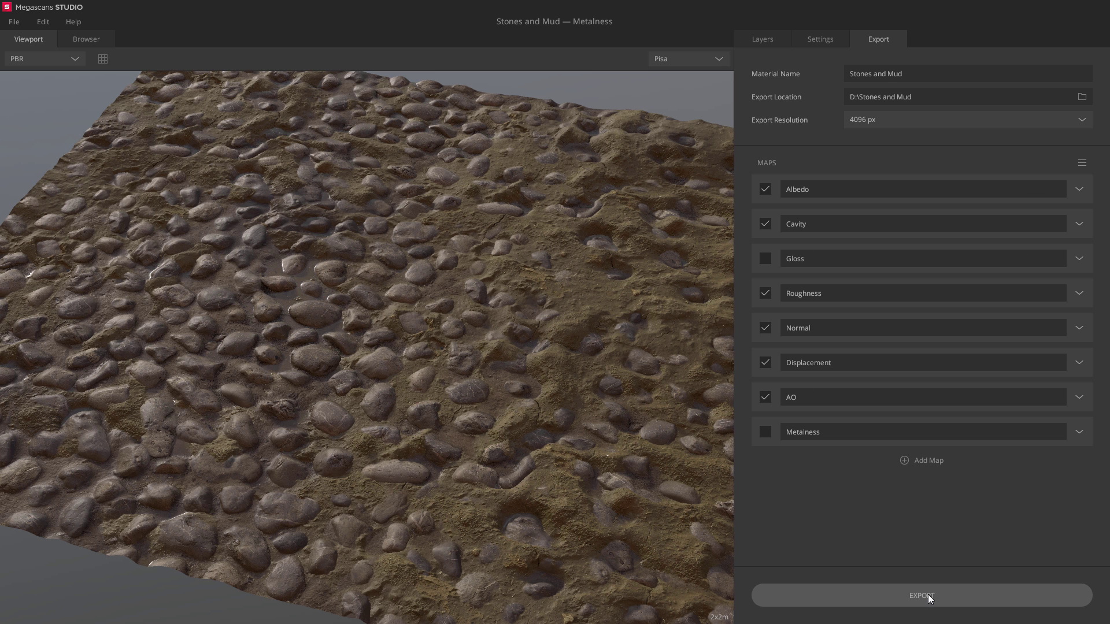
left_click(11, 22)
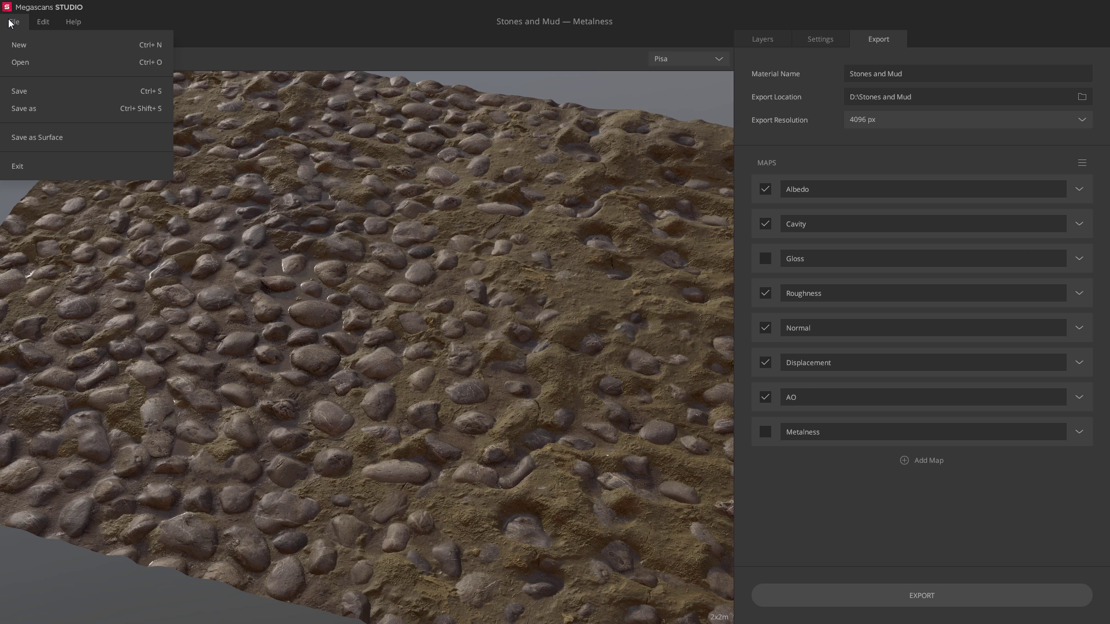
left_click(22, 90)
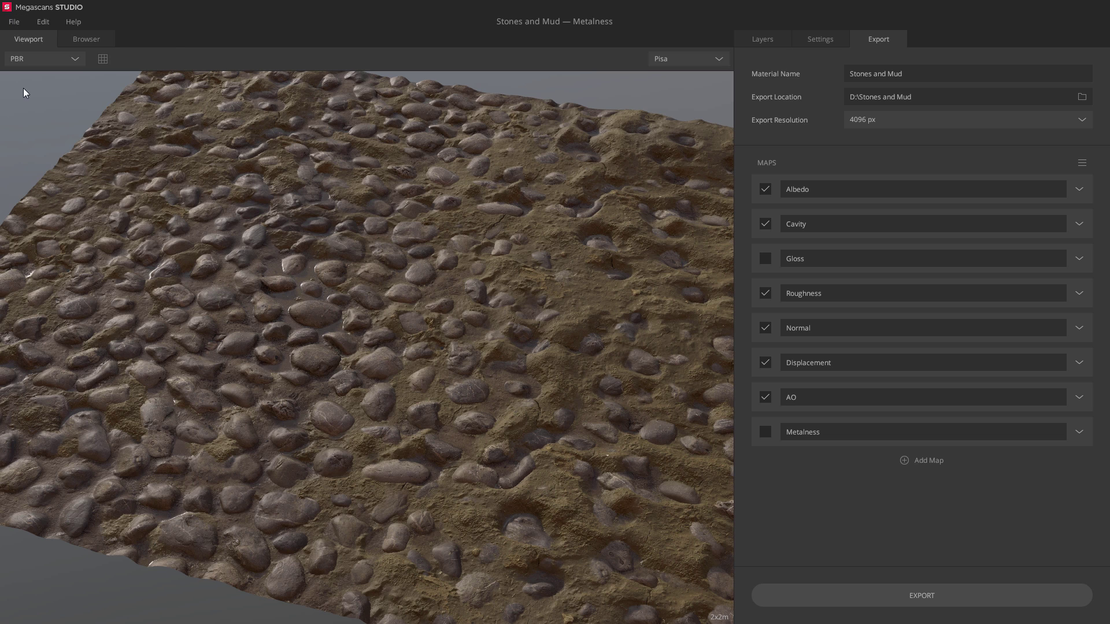
Step: Start saving the ground as a surface asset and set its material to Soil
left_click(10, 23)
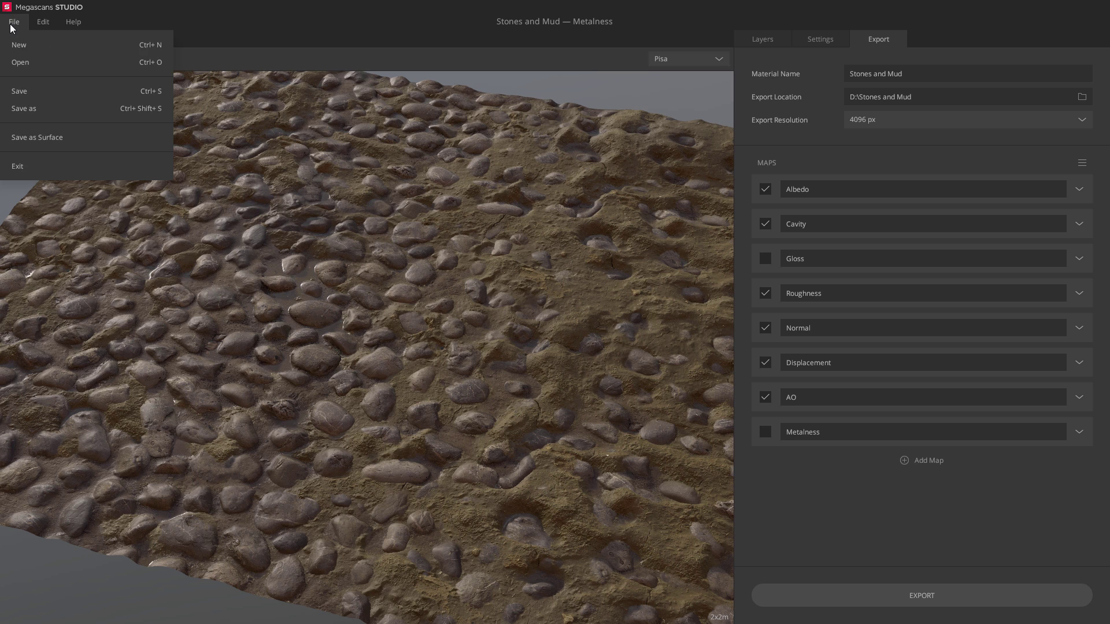
left_click(54, 137)
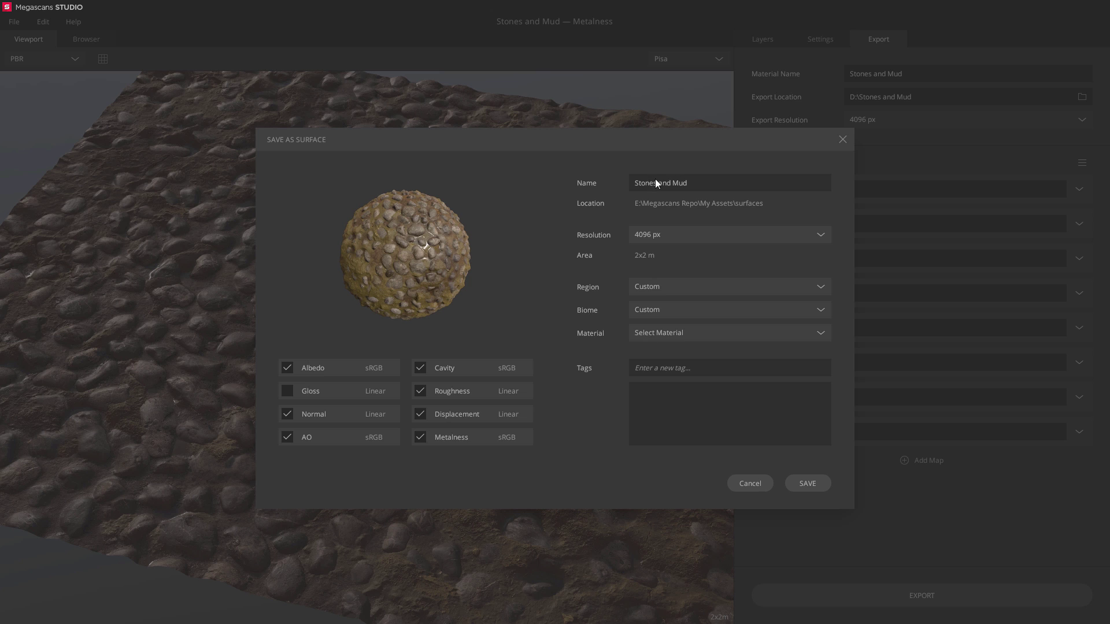
left_click(678, 331)
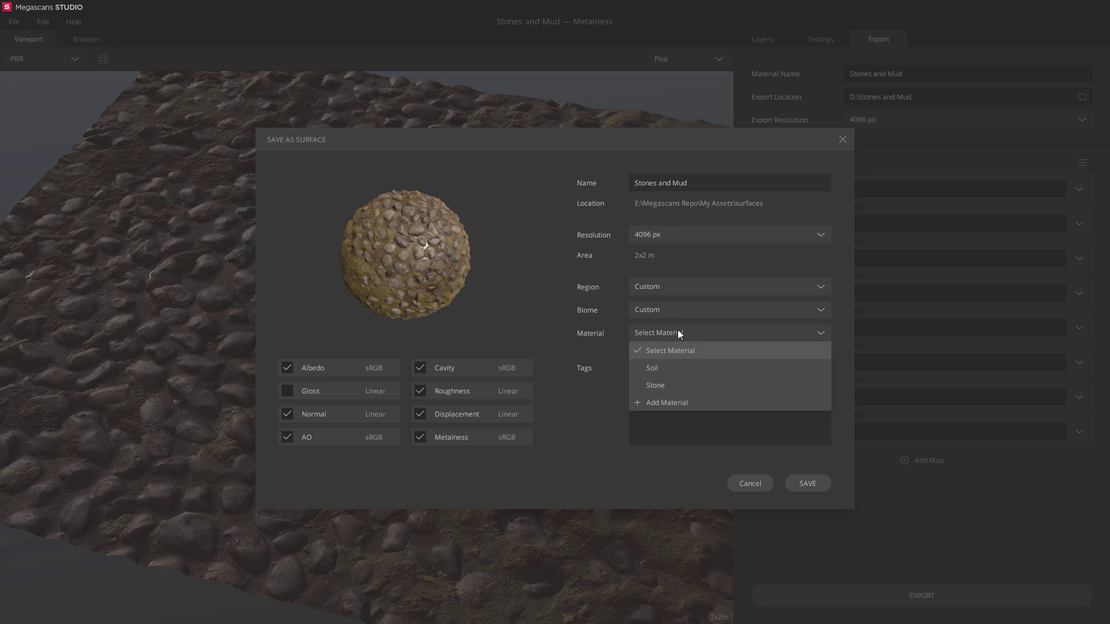
left_click(662, 367)
Step: Add the tags Mud and Stones to the Stones and Mud surface and save it
left_click(681, 366)
type("Mud")
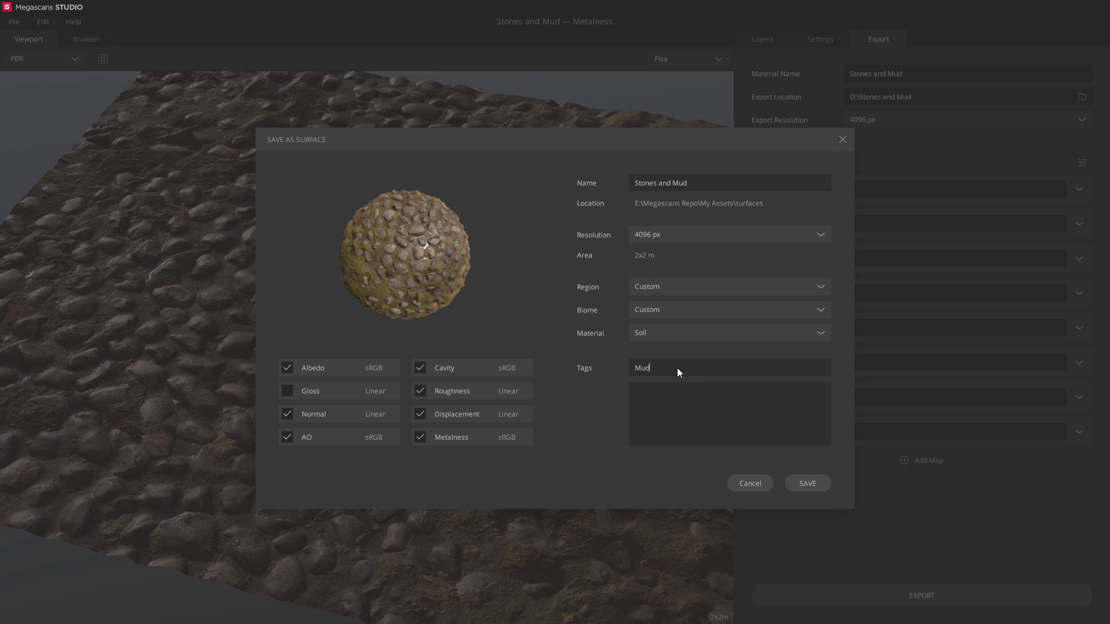
key("Return")
type("Stones")
key("Return")
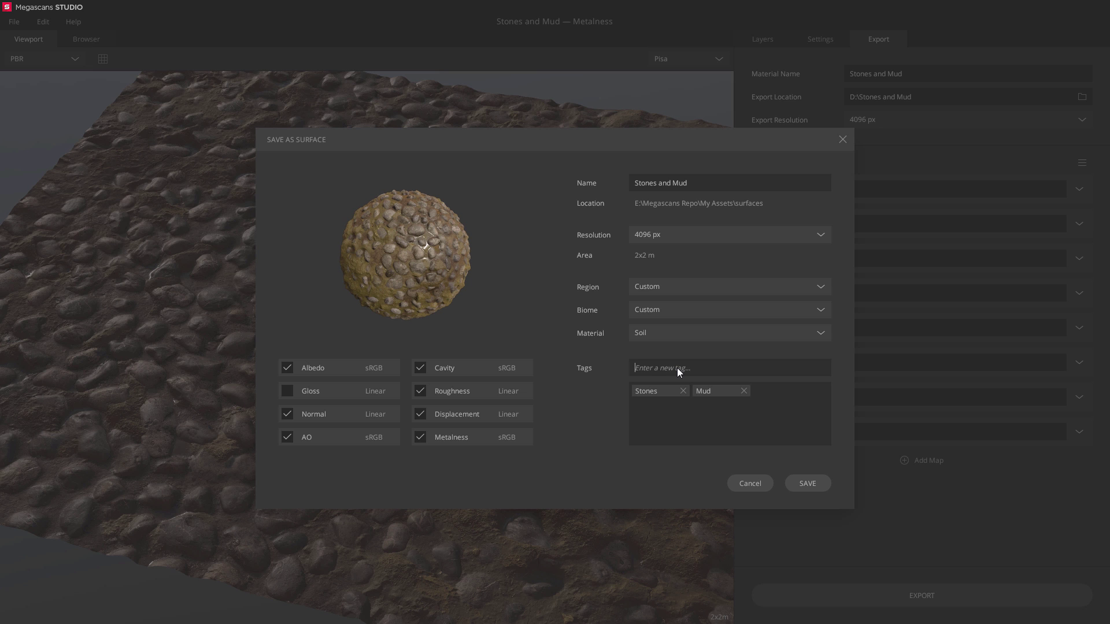
left_click(804, 484)
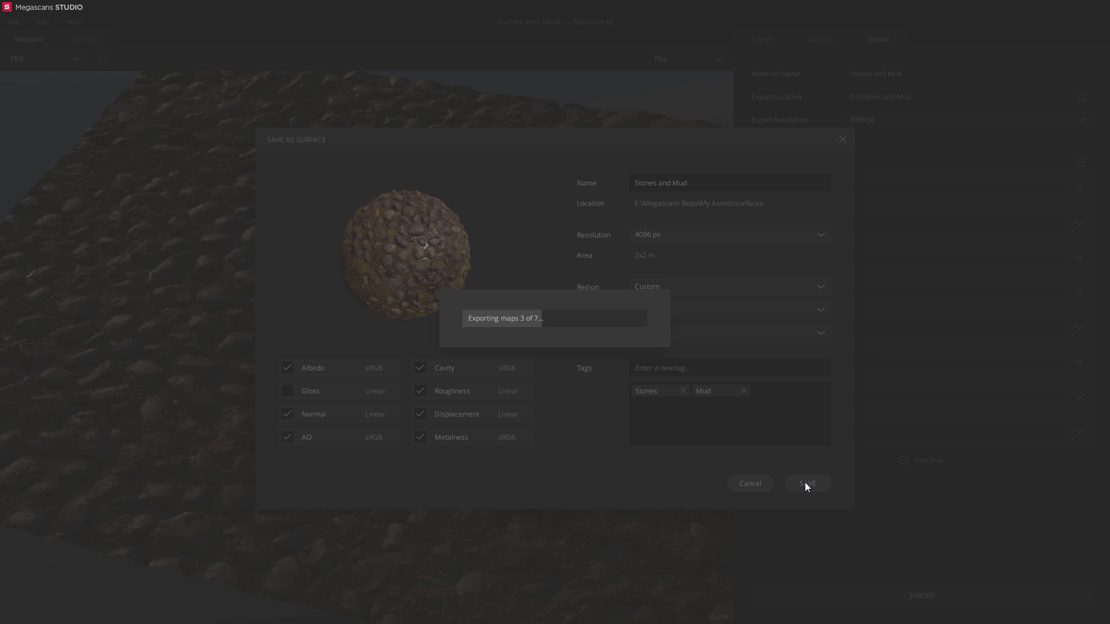
Step: Open the asset browser and choose the newly saved Stones and Mud surface
key("Tab")
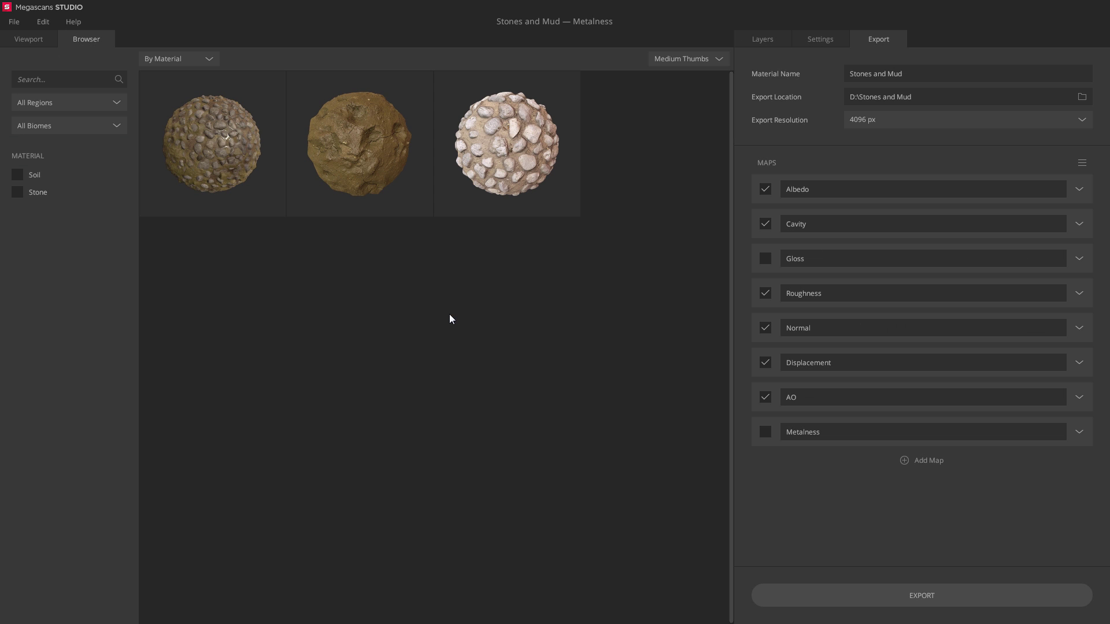
double_click(203, 130)
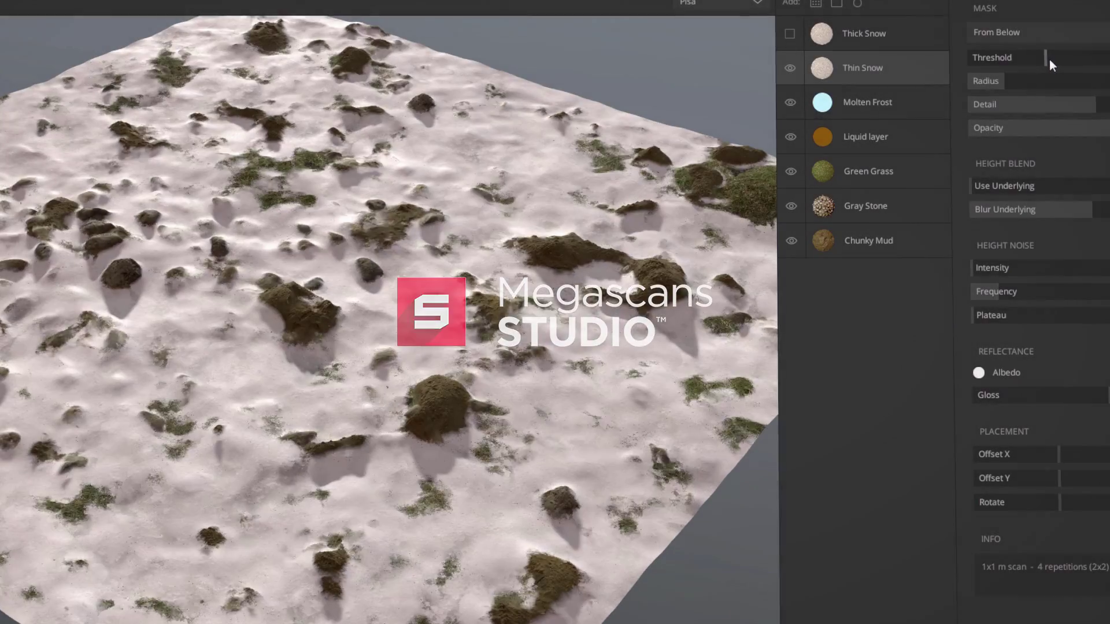
Step: Lower the Thin Snow layer's mask threshold, and raise the Thick Snow layer's threshold so snow covers most of the ground
mouse_move(1049, 59)
left_mouse_down()
mouse_move(1059, 60)
mouse_move(1041, 60)
left_mouse_up()
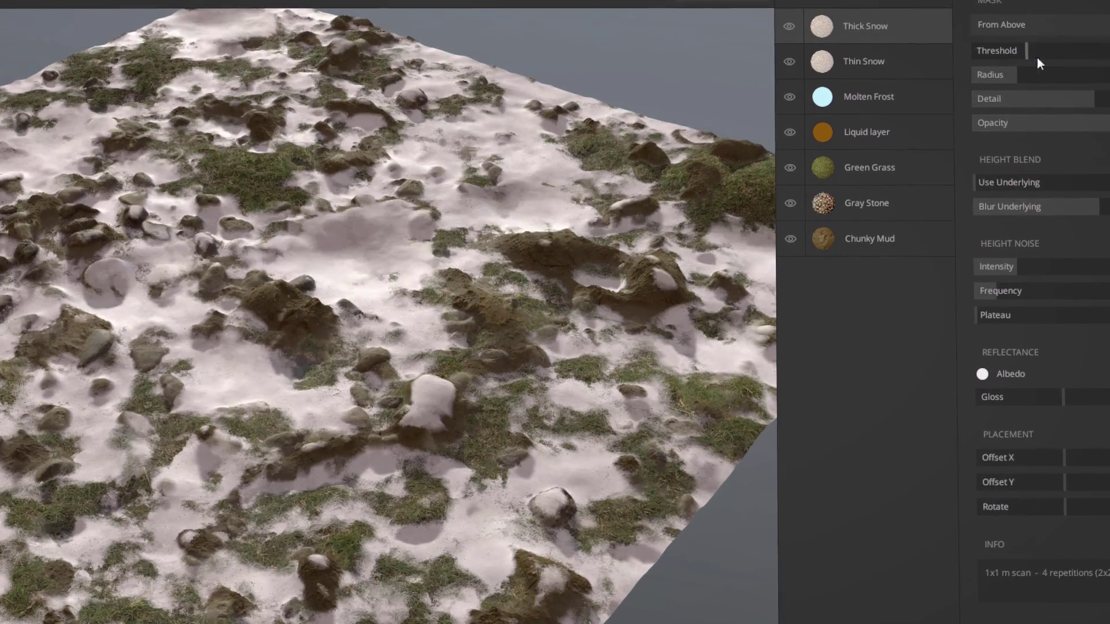
left_click_drag(1036, 57, 1084, 54)
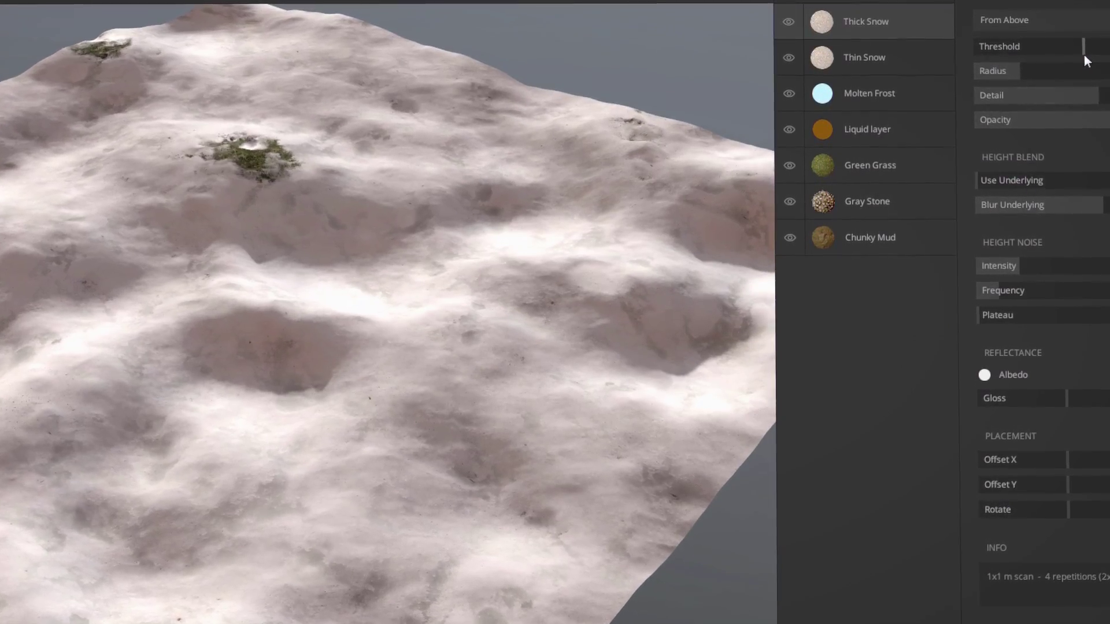